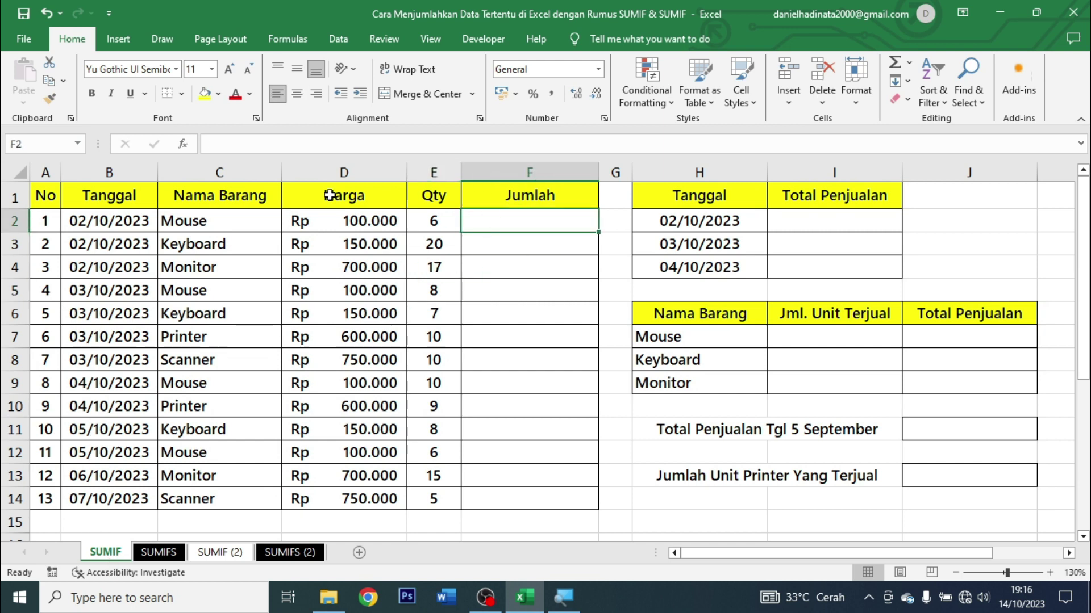
- Review the sales data table and the date and item summary tables
{"action": "left_click_drag", "start_coordinate": [48, 202], "coordinate": [543, 493]}
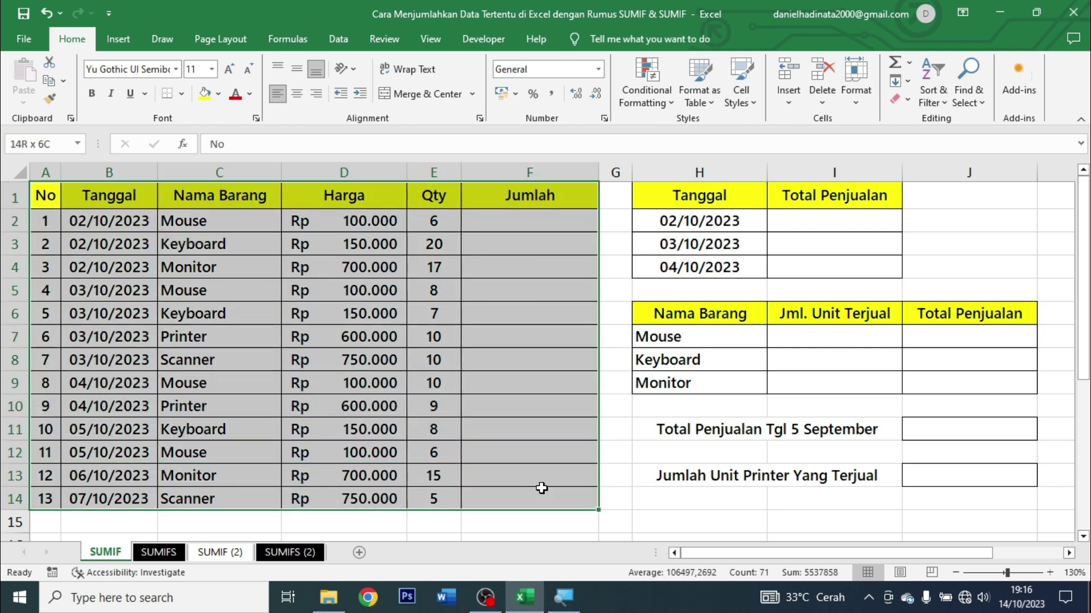
{"action": "left_click_drag", "start_coordinate": [724, 203], "coordinate": [869, 272]}
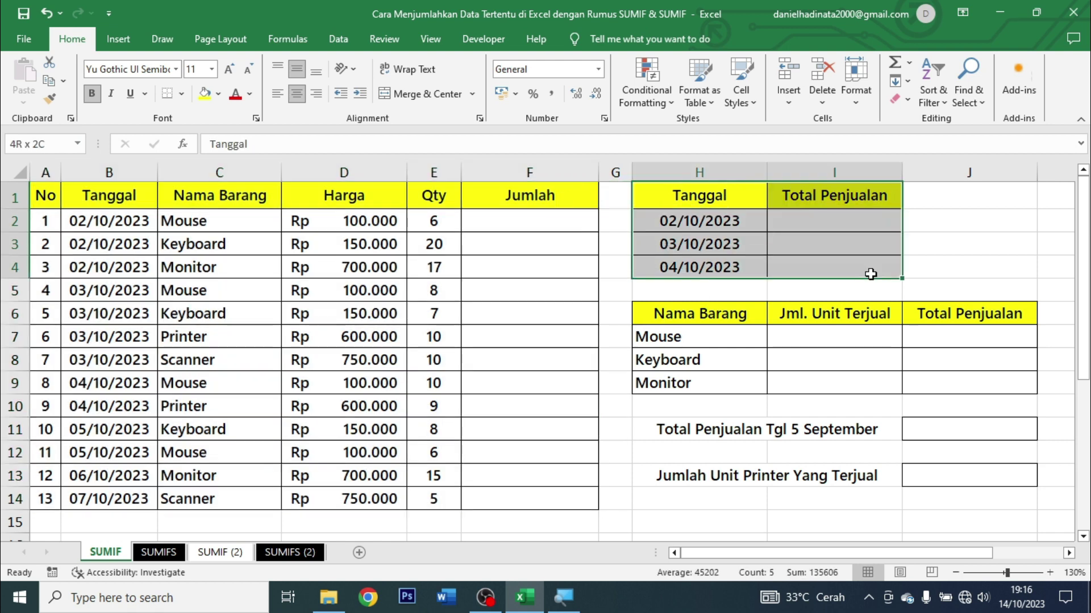
{"action": "left_click_drag", "start_coordinate": [727, 313], "coordinate": [974, 390]}
- Enter =D2*E2 in F2 and fill it down to F14 for every Jumlah row
{"action": "left_click", "coordinate": [547, 221]}
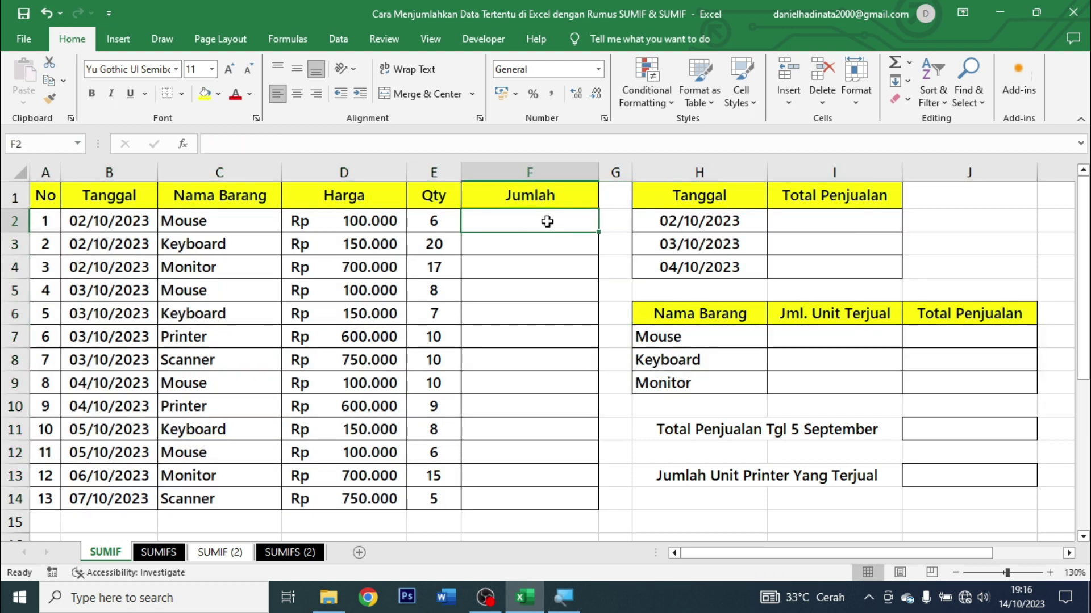
{"action": "type", "text": "="}
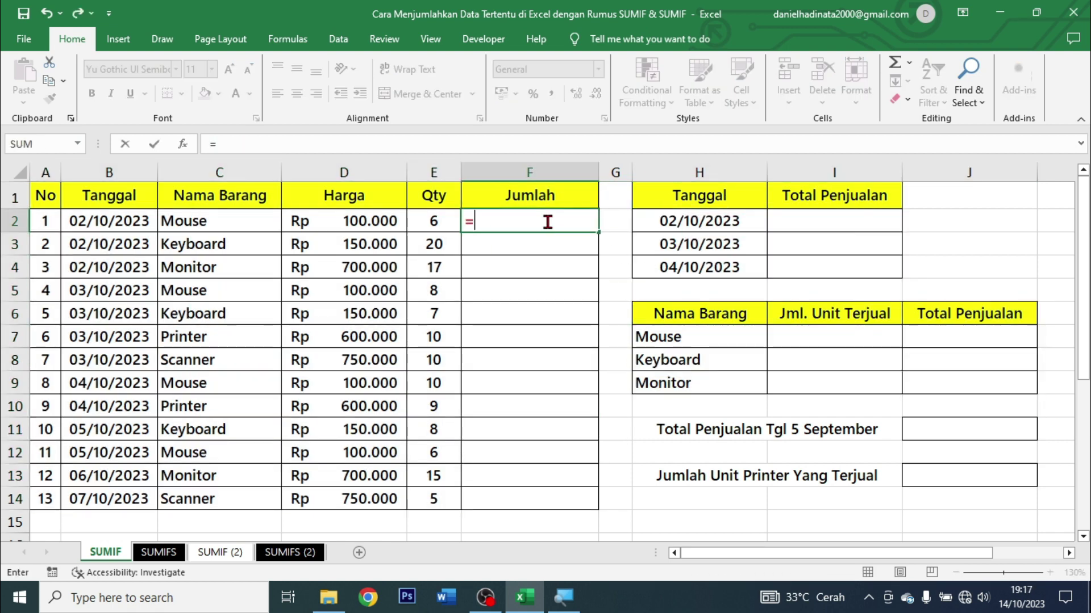
{"action": "left_click", "coordinate": [401, 223]}
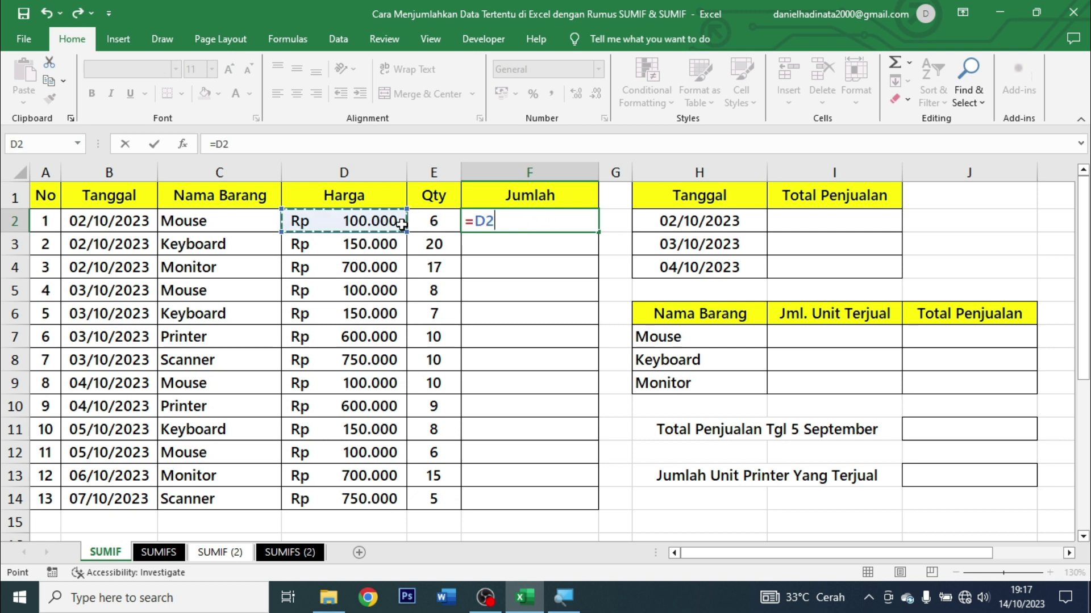
{"action": "type", "text": "*"}
{"action": "left_click", "coordinate": [430, 219]}
{"action": "key", "text": "ctrl+Return"}
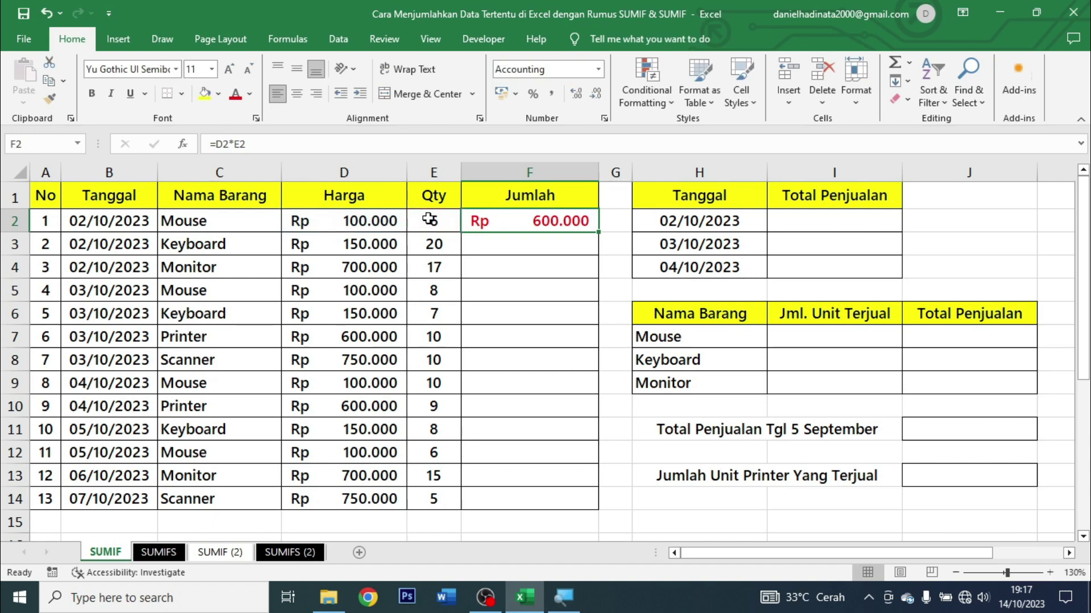
{"action": "left_click_drag", "start_coordinate": [598, 232], "coordinate": [577, 502]}
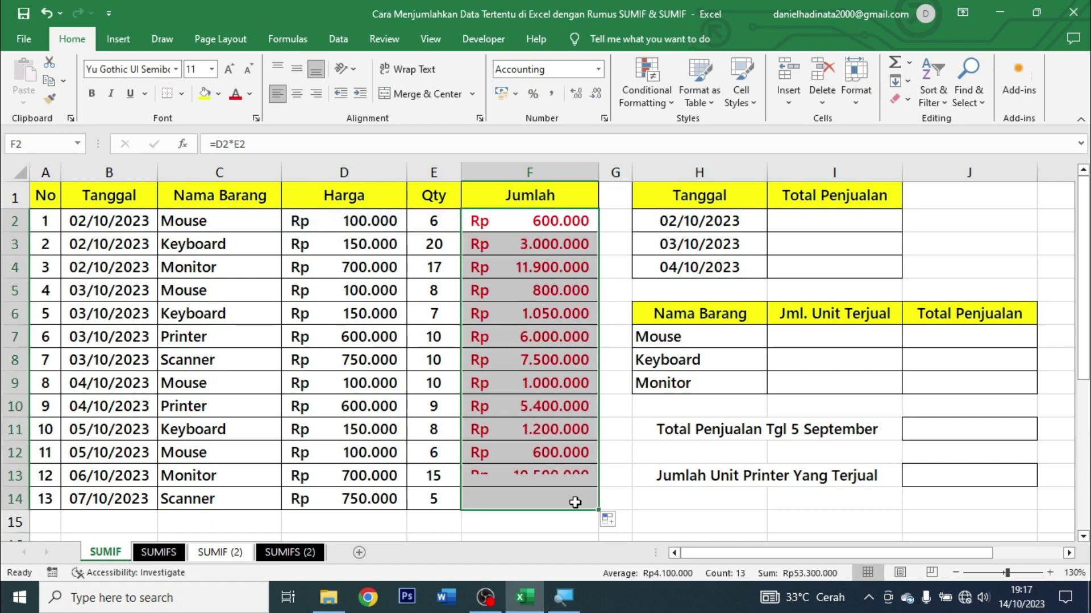
{"action": "left_click", "coordinate": [865, 216]}
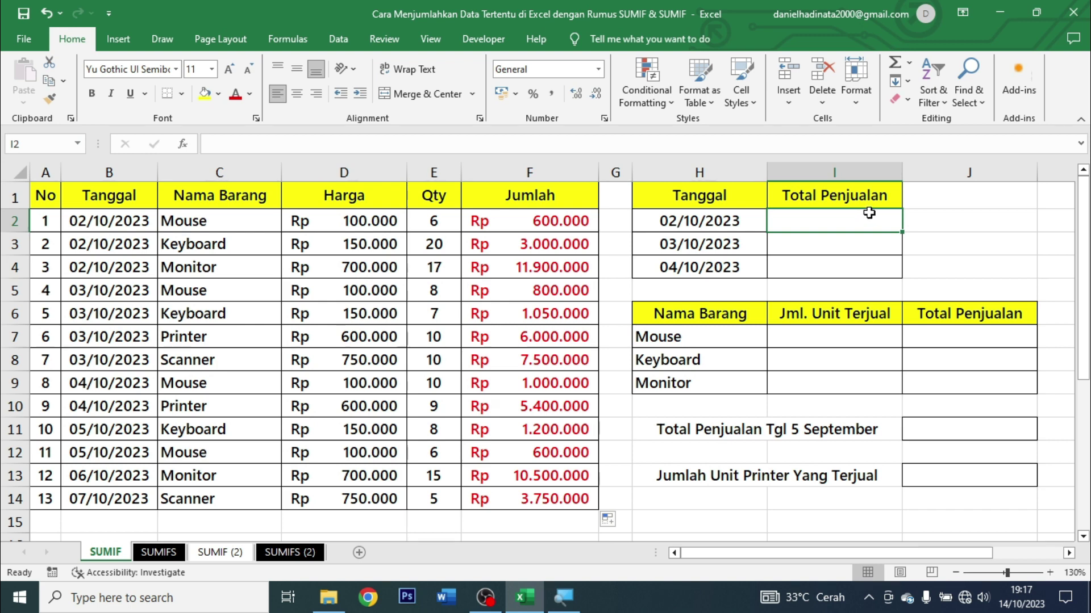
- Check the 02/10/2023 date in H2 and its empty Total Penjualan cell
{"action": "left_click", "coordinate": [762, 220]}
{"action": "left_click", "coordinate": [829, 224]}
{"action": "left_click", "coordinate": [759, 219]}
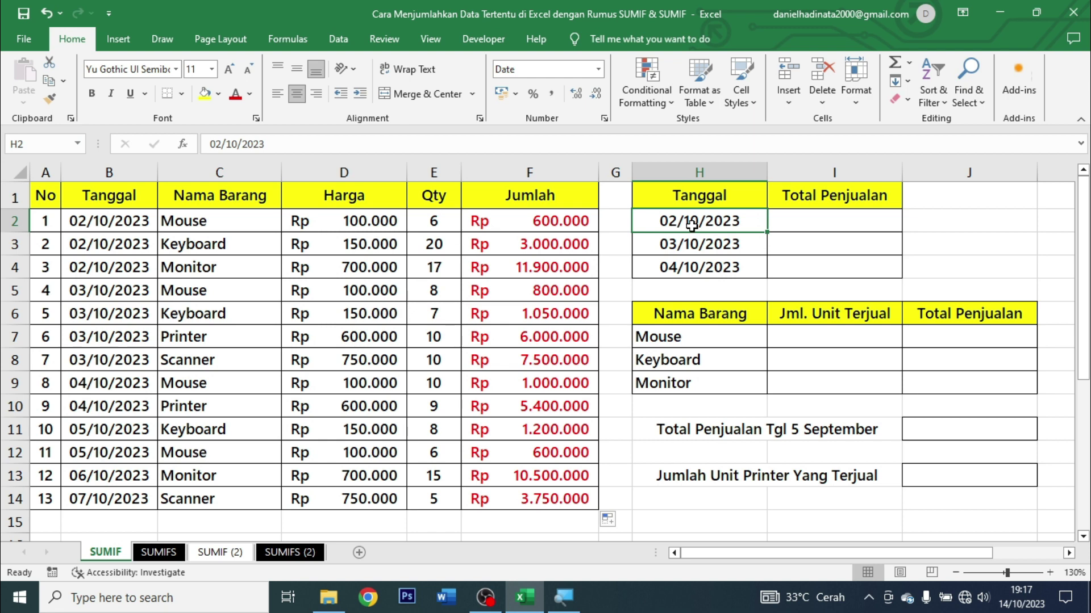
{"action": "left_click", "coordinate": [796, 224]}
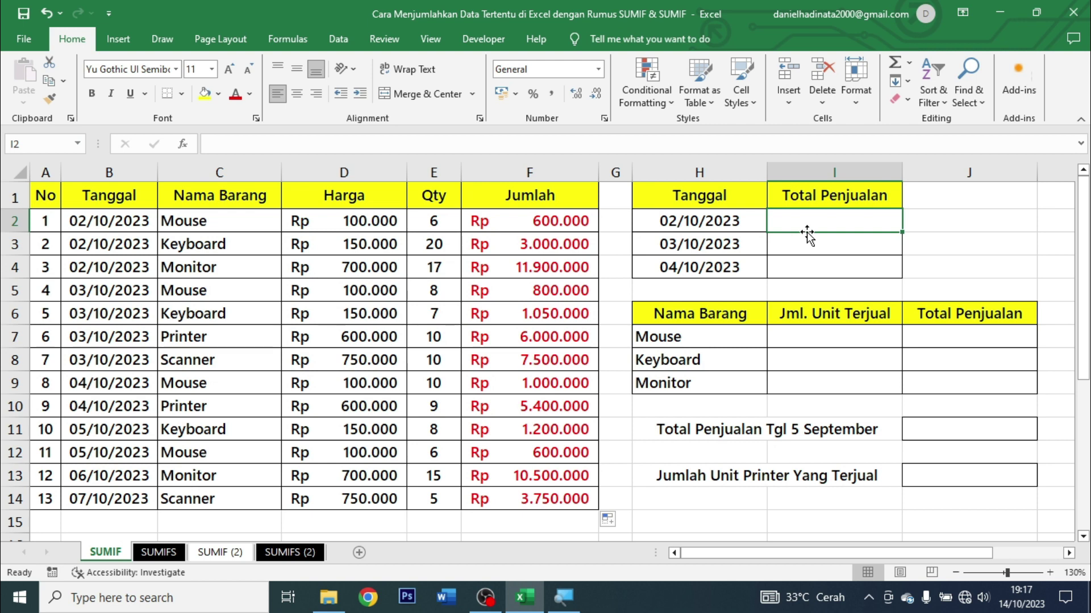
- Enter =SUMIF(B2:B14;H2;F2:F14) in I2 to total the 02/10/2023 sales, 15500000
{"action": "type", "text": "=s"}
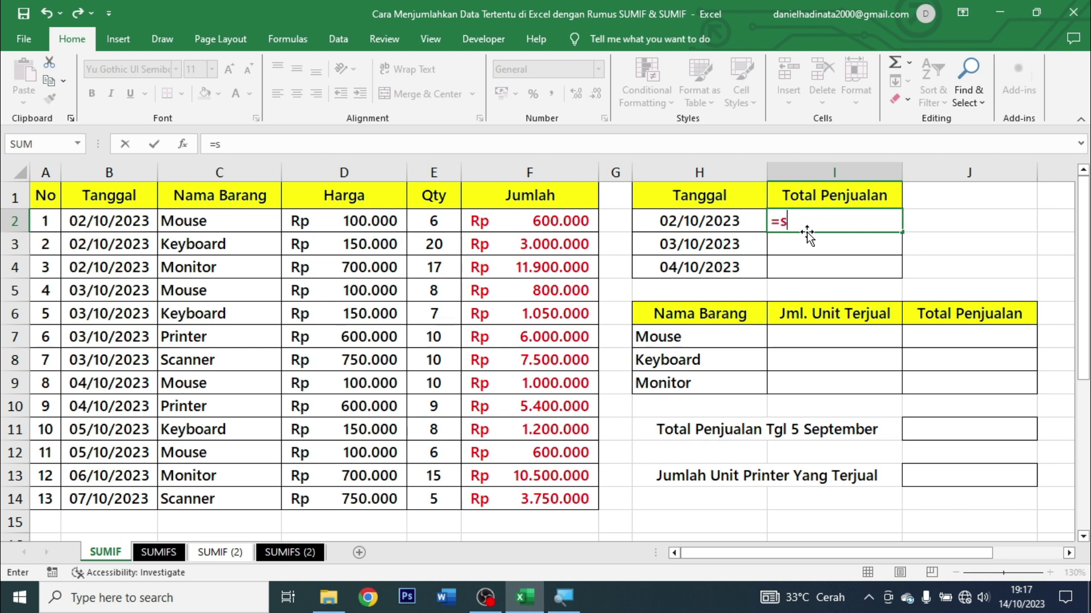
{"action": "type", "text": "umif"}
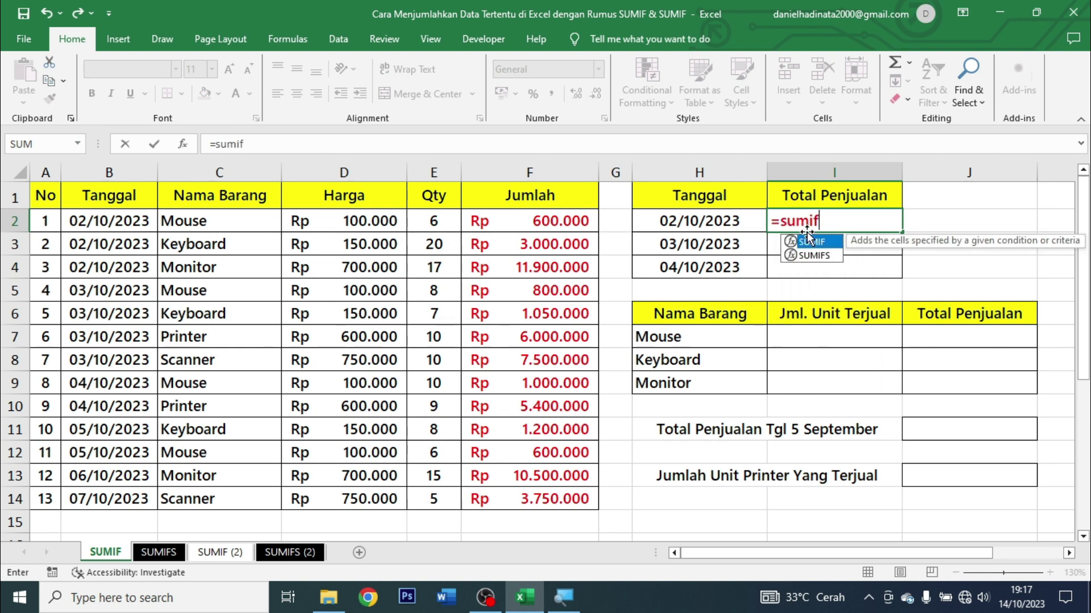
{"action": "key", "text": "Tab"}
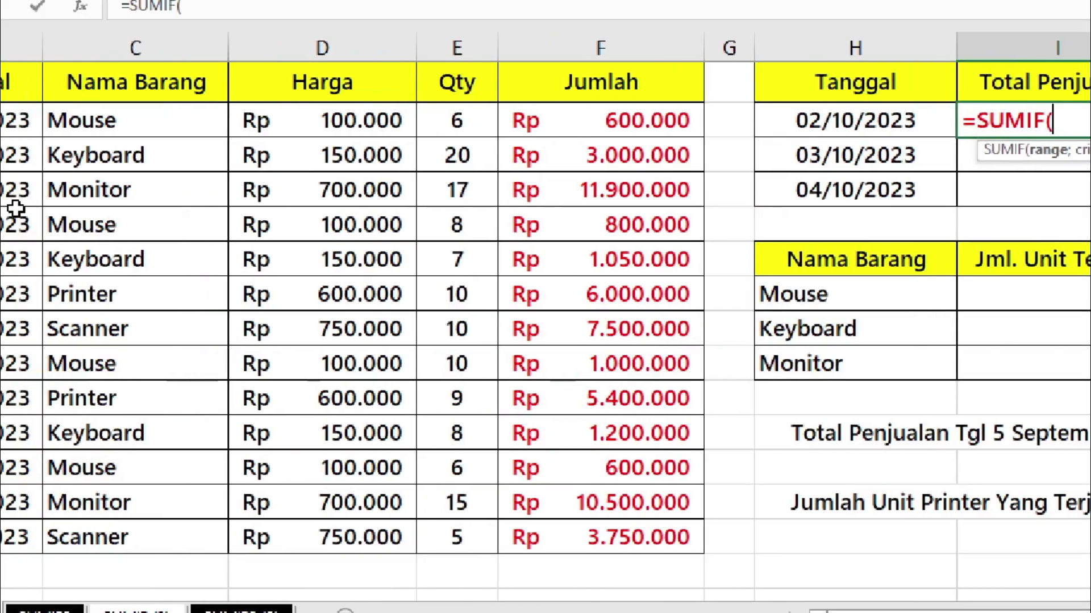
{"action": "left_click_drag", "start_coordinate": [147, 120], "coordinate": [136, 520]}
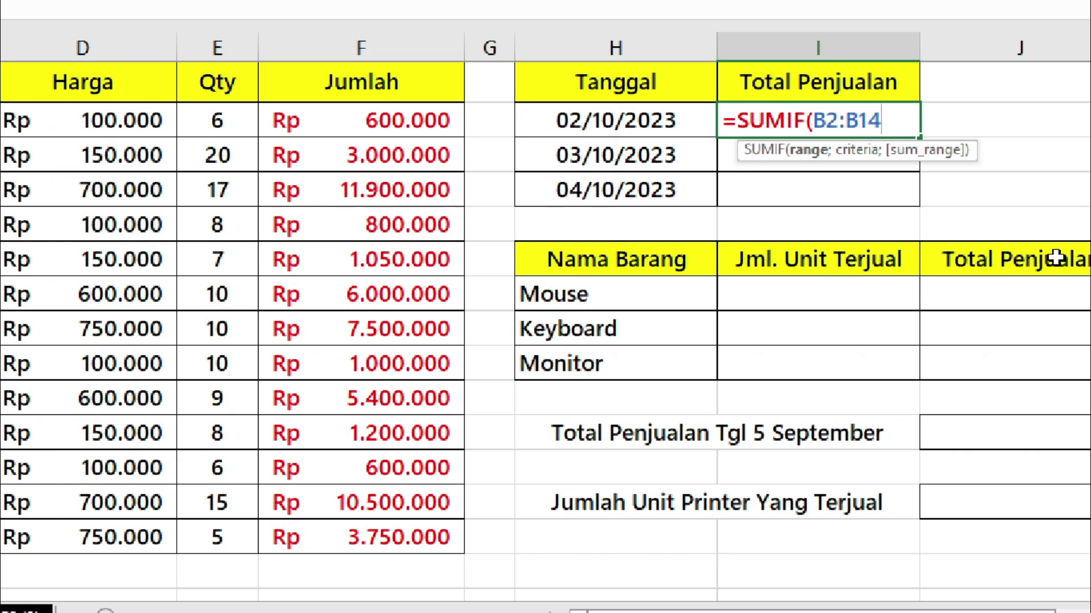
{"action": "type", "text": ";"}
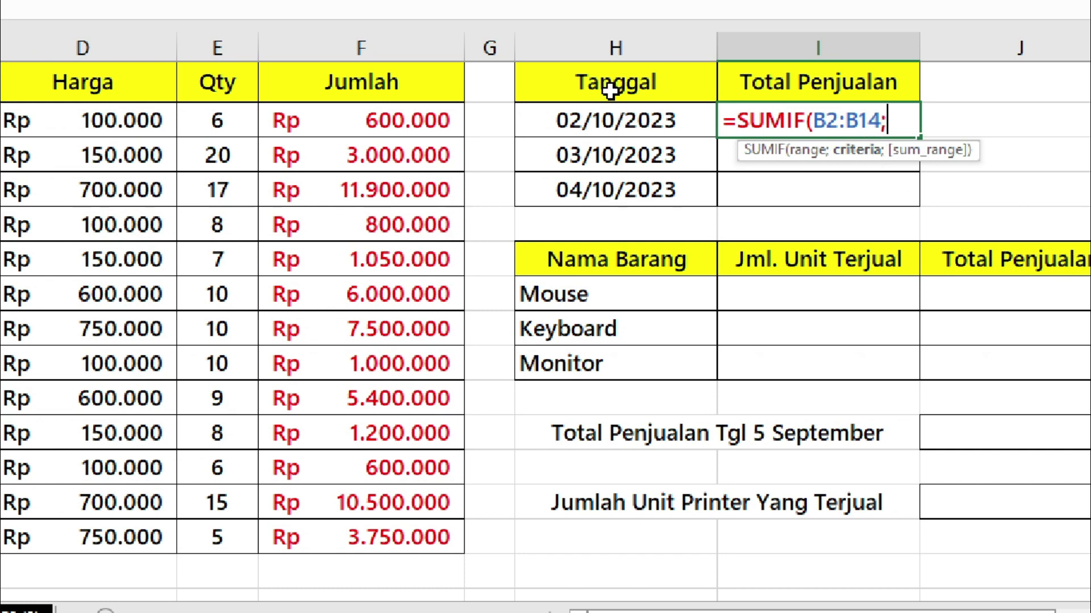
{"action": "left_click", "coordinate": [615, 121]}
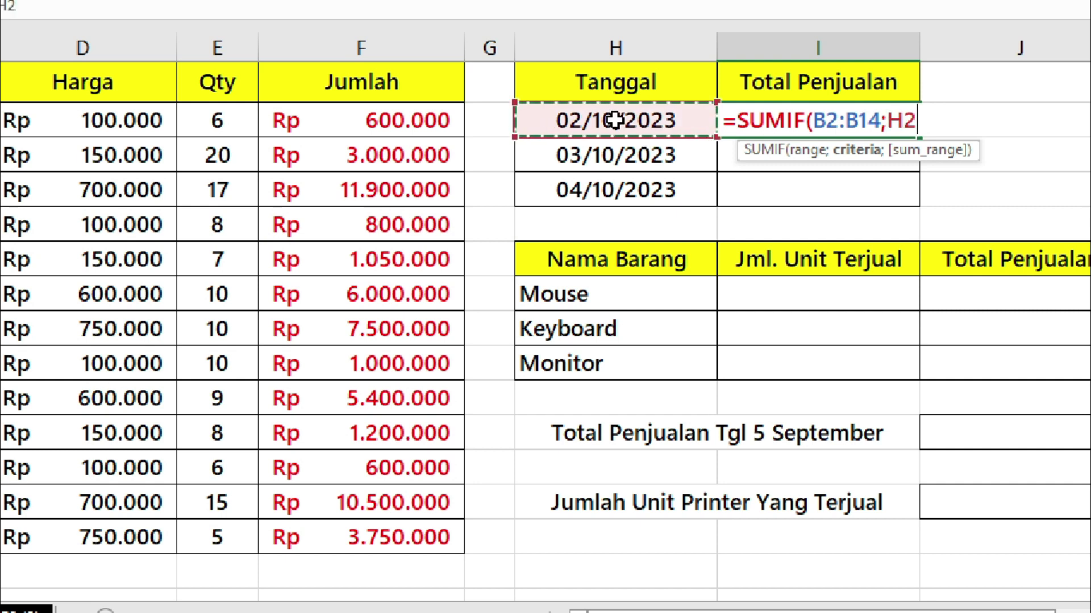
{"action": "type", "text": ";"}
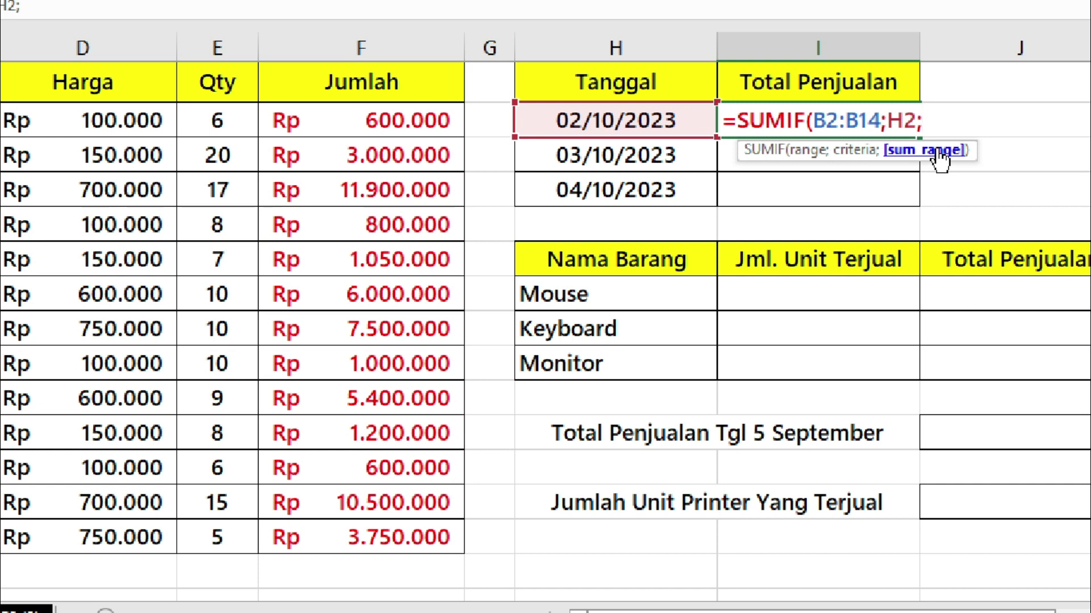
{"action": "left_click_drag", "start_coordinate": [375, 119], "coordinate": [379, 539]}
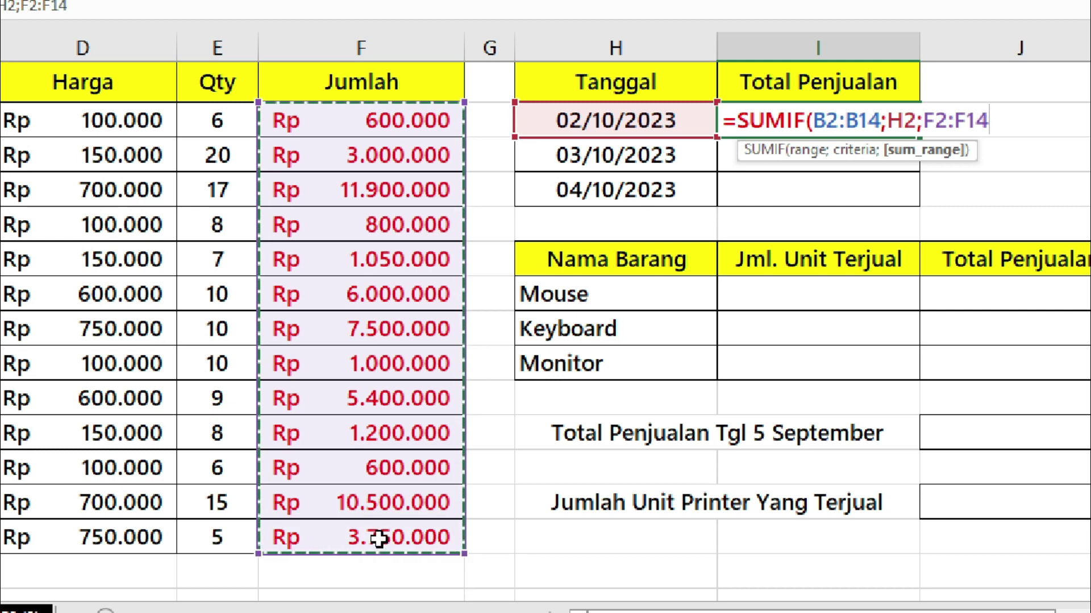
{"action": "type", "text": ")"}
{"action": "key", "text": "Return"}
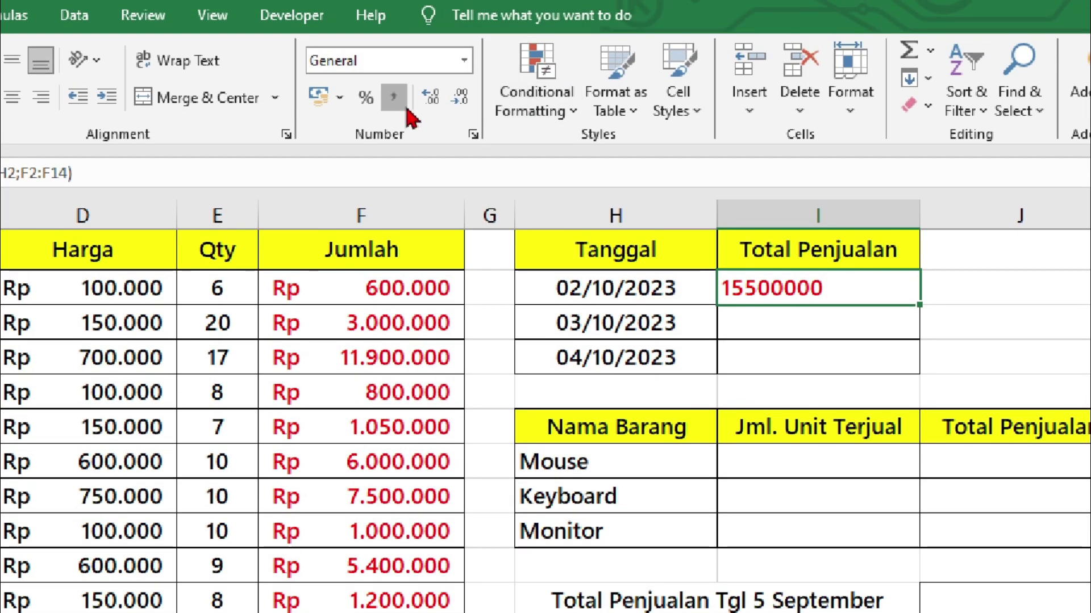
- Apply Accounting format to the 02/10/2023 total and review the empty 03/10 and 04/10 totals
{"action": "left_click", "coordinate": [405, 107]}
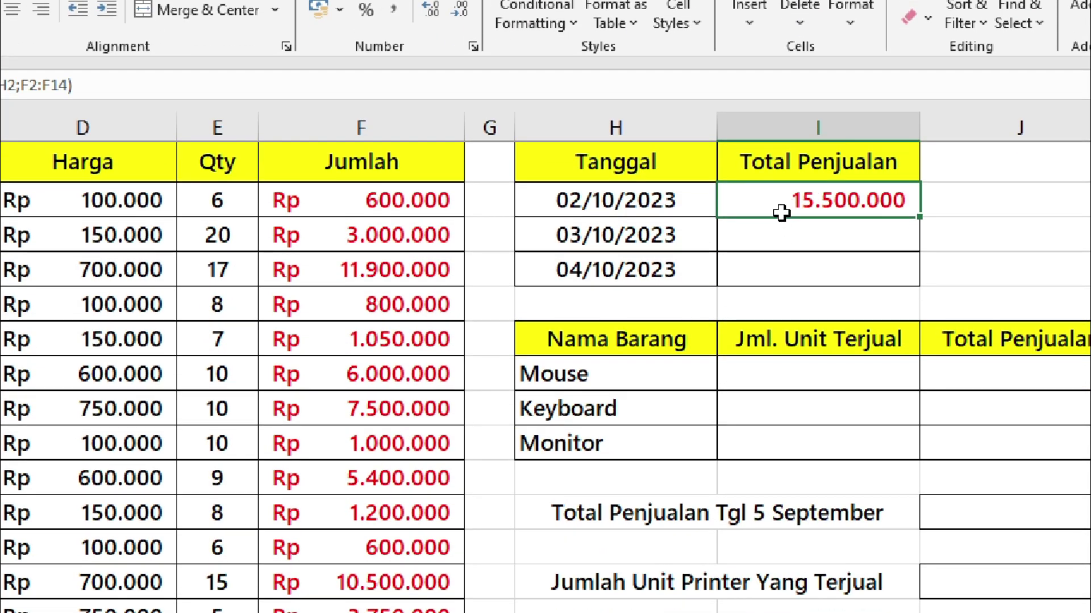
{"action": "left_click", "coordinate": [657, 243]}
{"action": "left_click", "coordinate": [662, 271]}
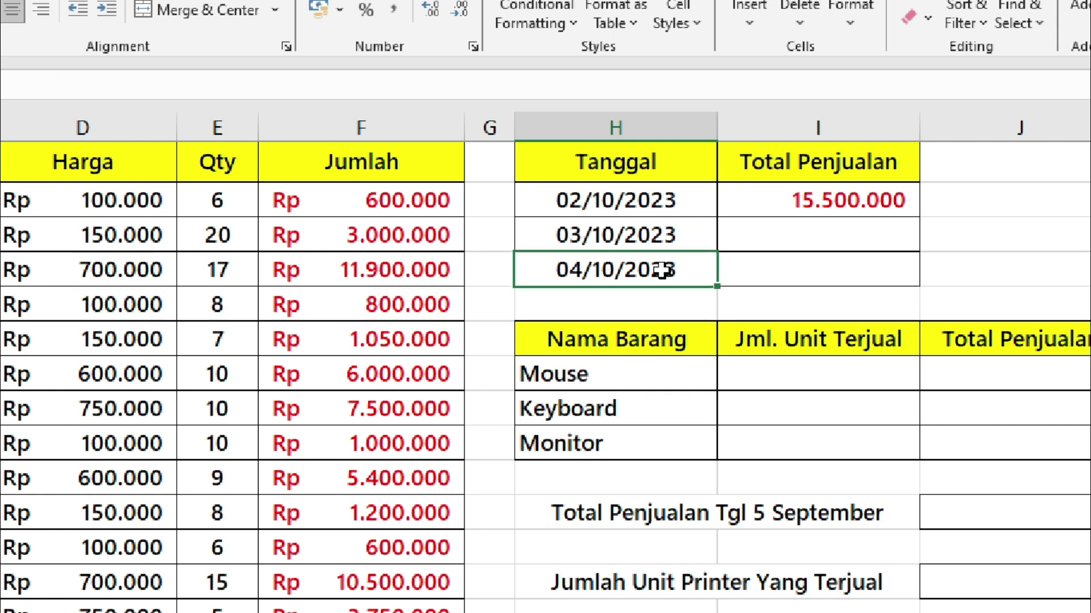
{"action": "left_click", "coordinate": [757, 237]}
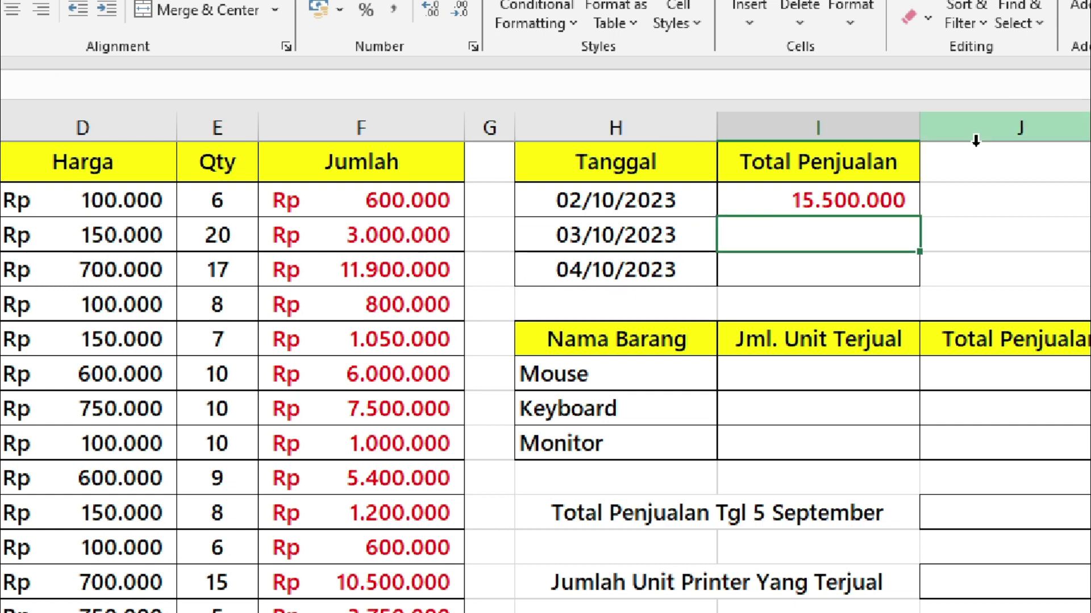
{"action": "left_click", "coordinate": [888, 265]}
{"action": "left_click", "coordinate": [858, 223]}
{"action": "left_click", "coordinate": [857, 206]}
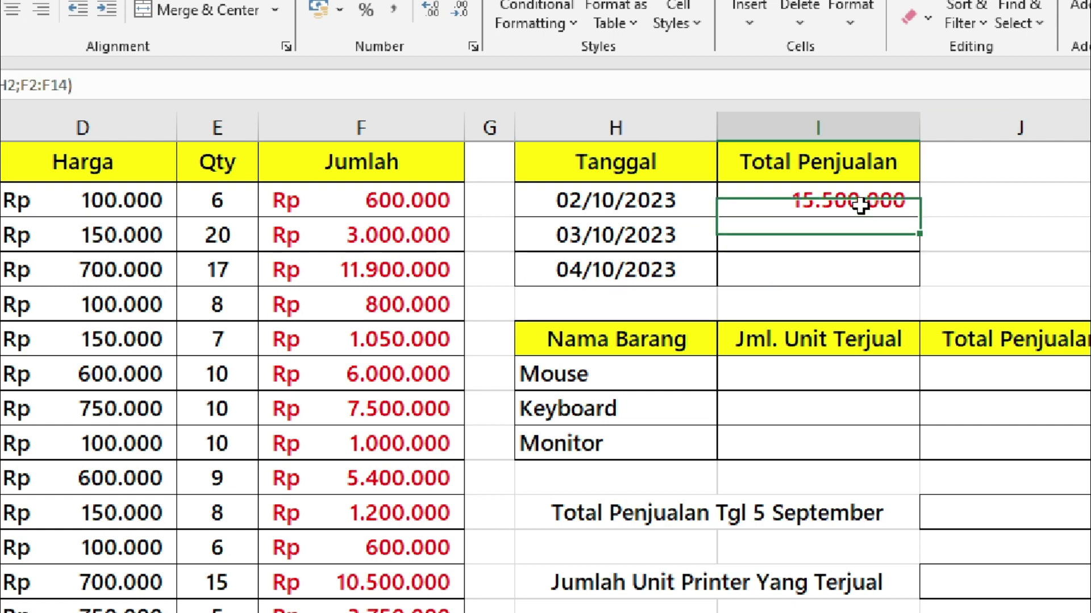
{"action": "left_click", "coordinate": [833, 271]}
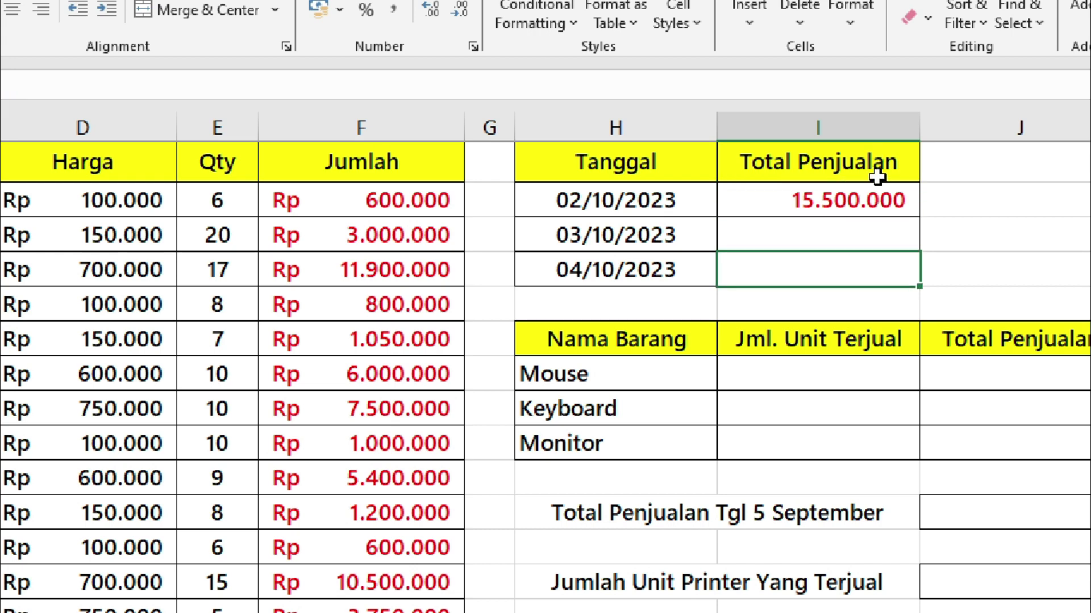
{"action": "left_click", "coordinate": [864, 202]}
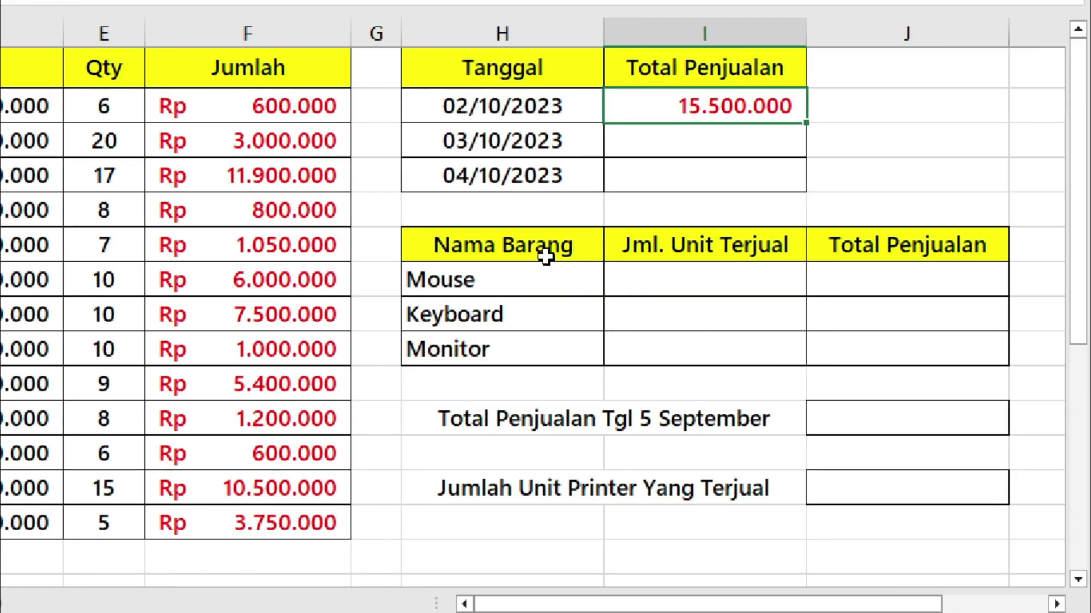
- Review the Mouse, Keyboard and Monitor summary columns and select Mouse's units-sold cell
{"action": "left_click_drag", "start_coordinate": [531, 280], "coordinate": [518, 347]}
{"action": "left_click", "coordinate": [519, 314]}
{"action": "left_click_drag", "start_coordinate": [662, 232], "coordinate": [699, 349]}
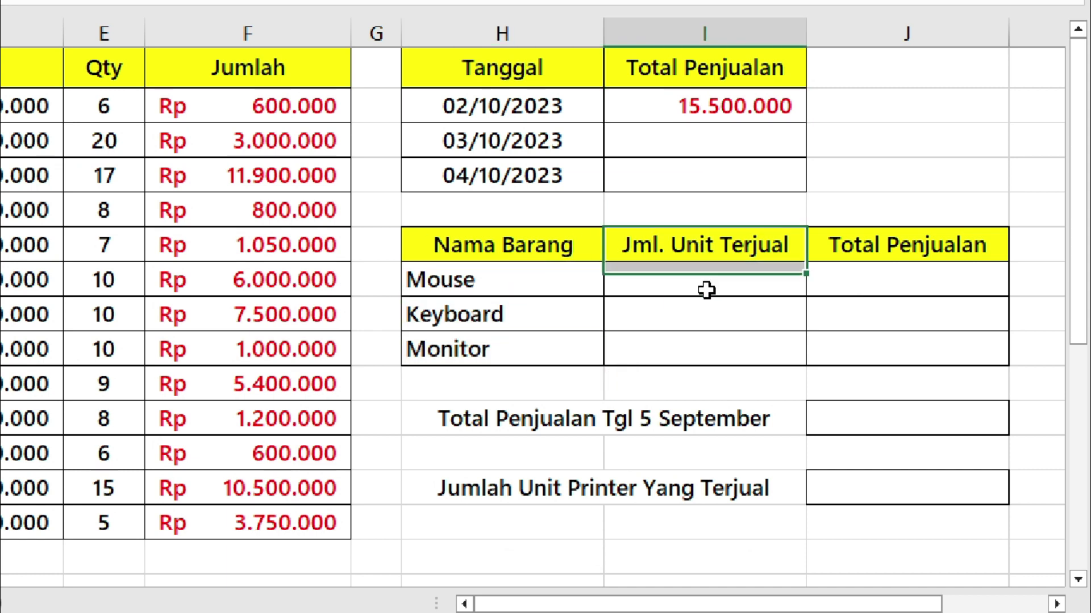
{"action": "left_click_drag", "start_coordinate": [903, 233], "coordinate": [887, 355]}
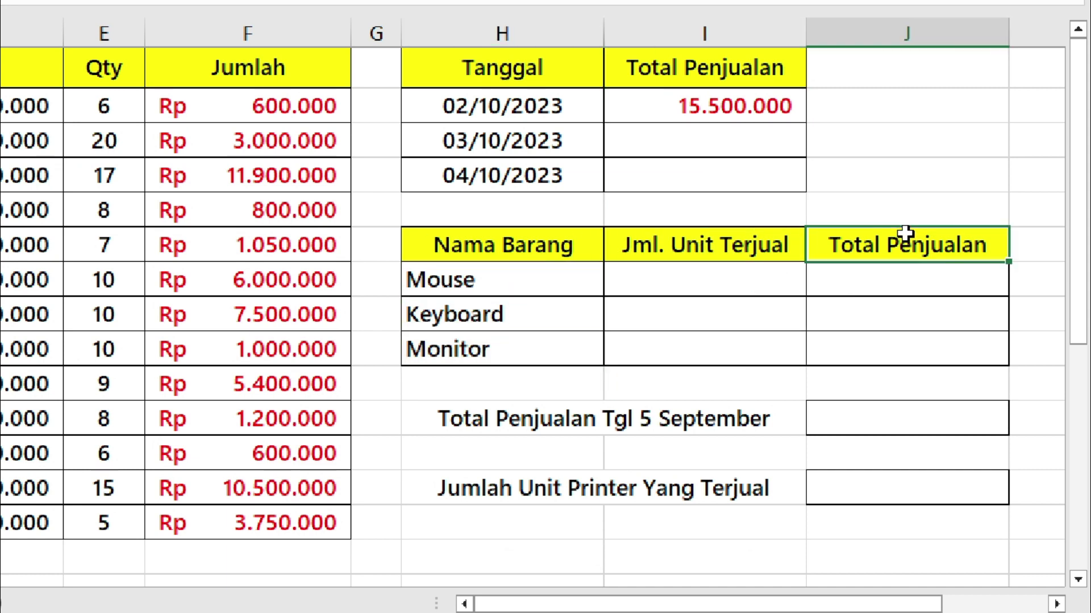
{"action": "left_click", "coordinate": [710, 274]}
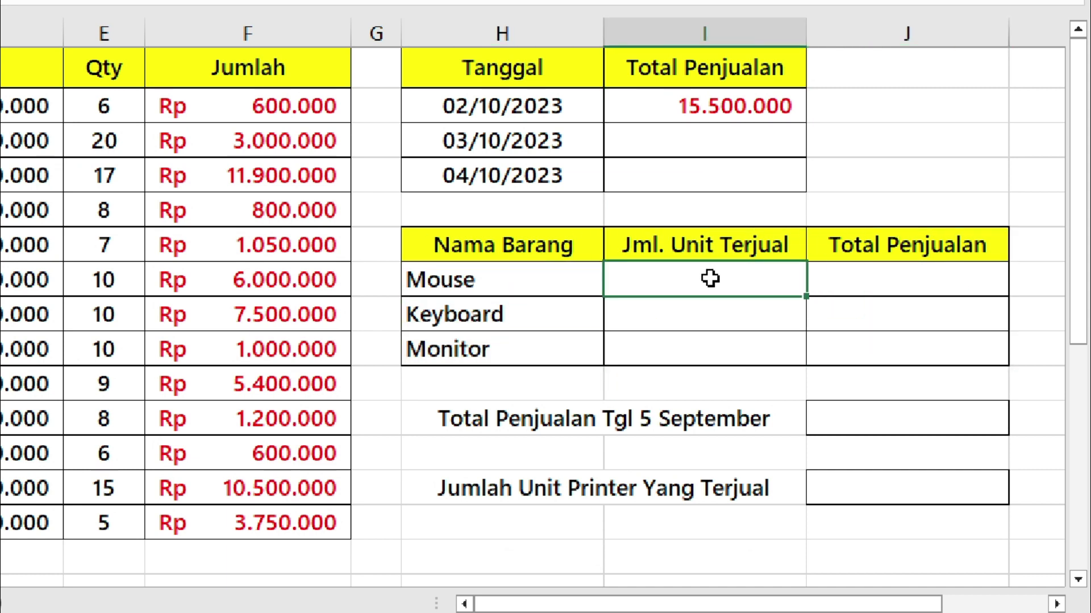
{"action": "left_click", "coordinate": [531, 282]}
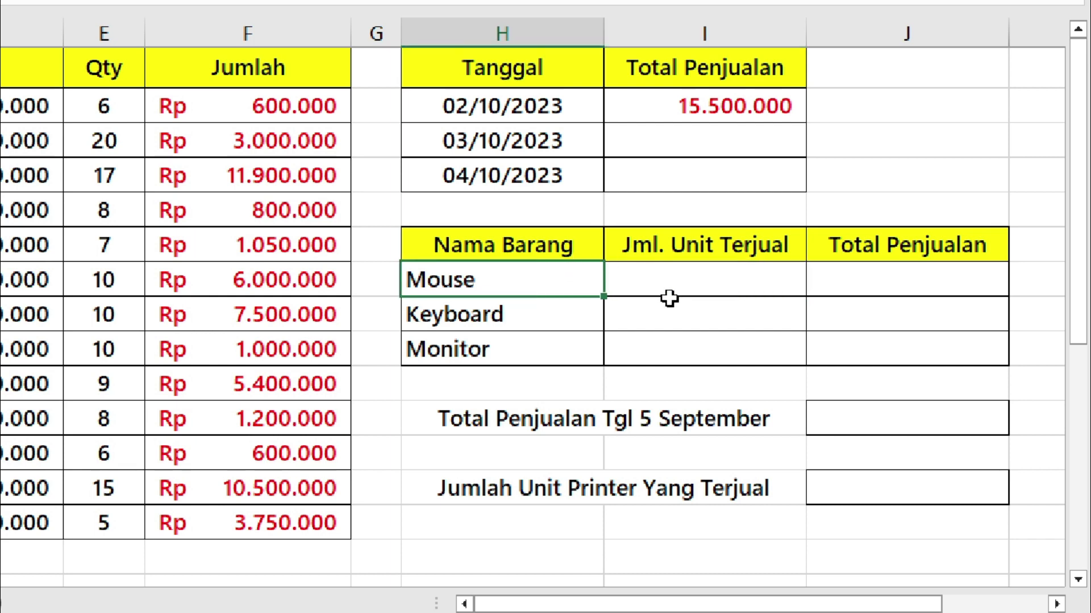
{"action": "left_click", "coordinate": [669, 279]}
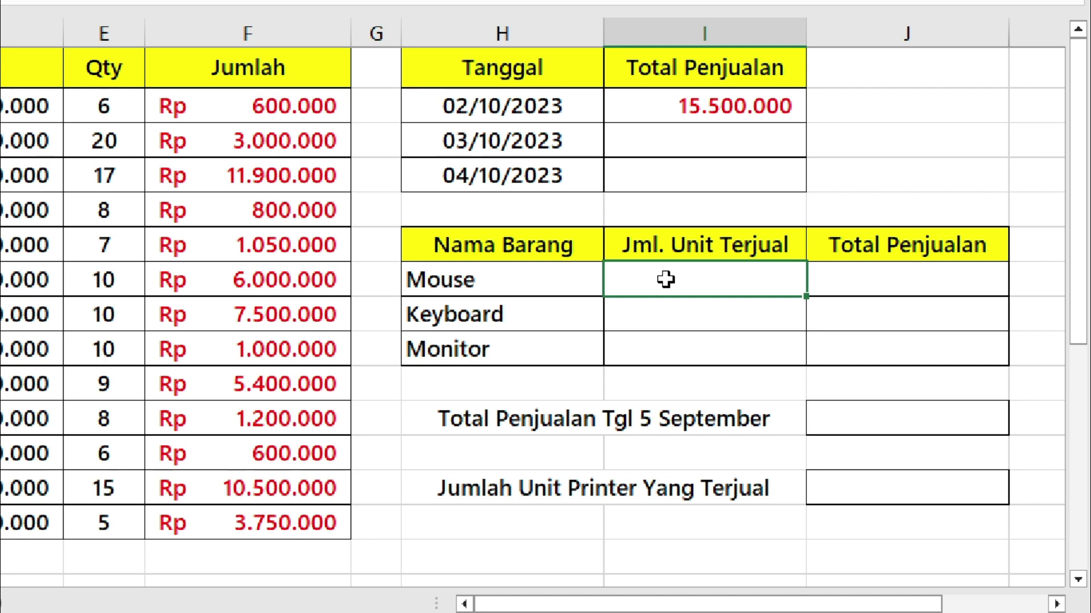
- Enter =SUMIF(C2:C14;H7;E2:E14) in I7 for Mouse units sold (30) and centre it
{"action": "type", "text": "=sumif"}
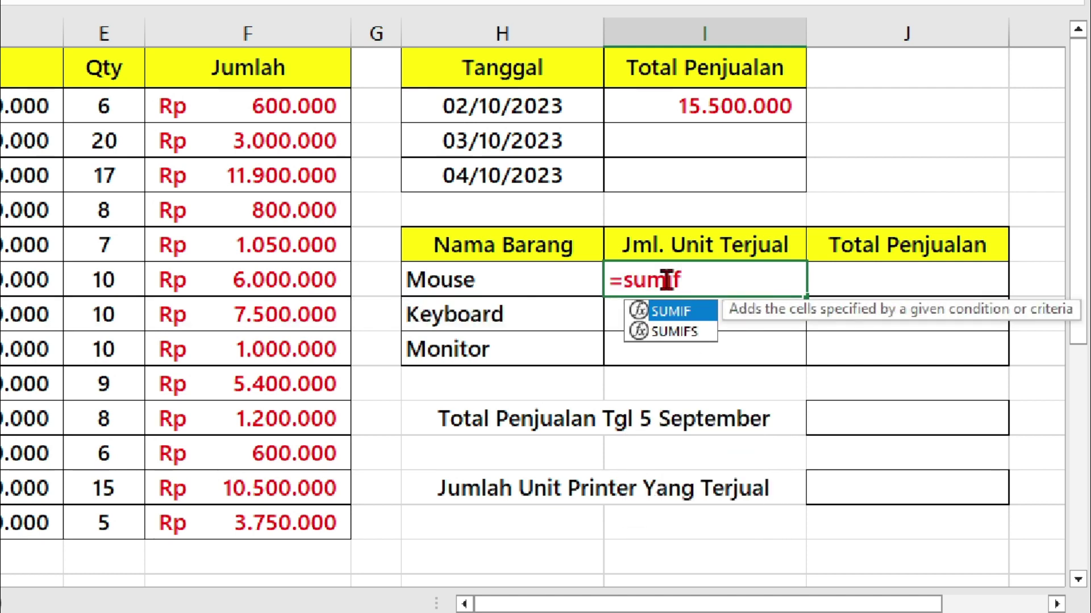
{"action": "key", "text": "Tab"}
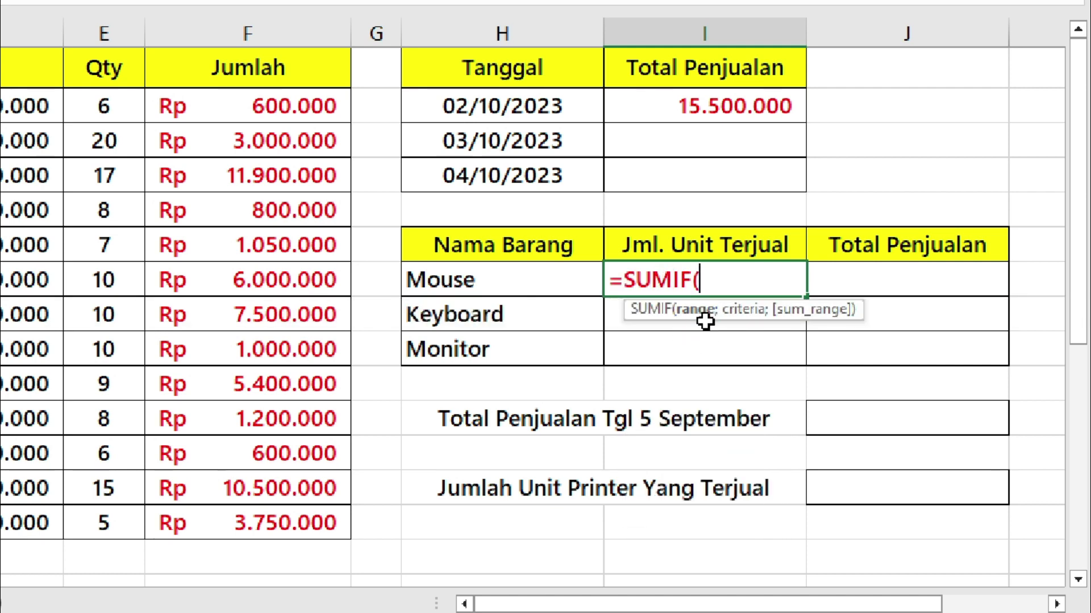
{"action": "scroll", "coordinate": [514, 295], "scroll_direction": "left", "scroll_amount": 5}
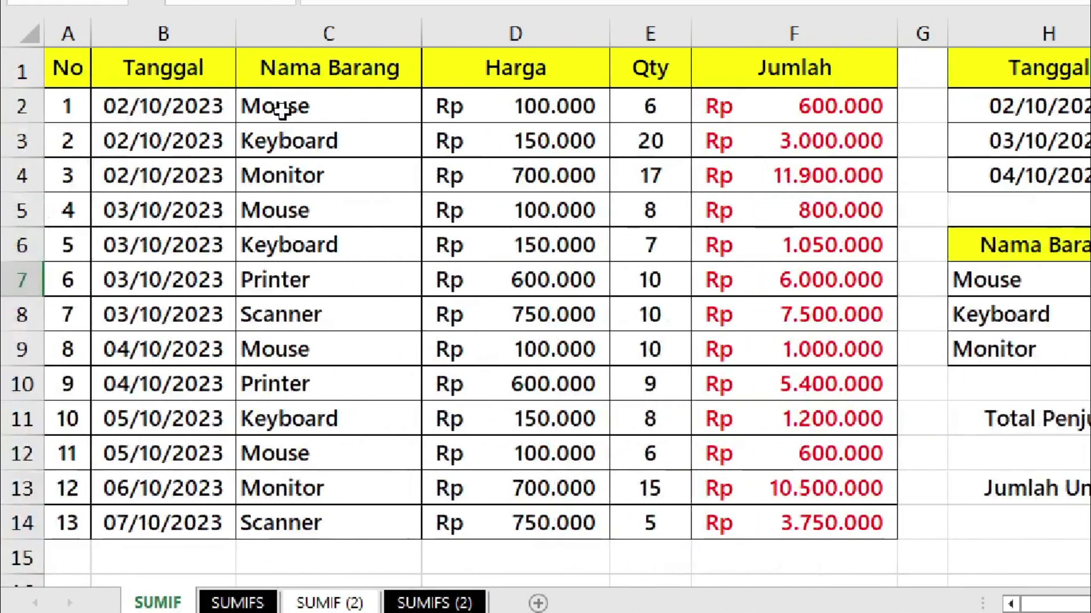
{"action": "left_click_drag", "start_coordinate": [284, 107], "coordinate": [250, 514]}
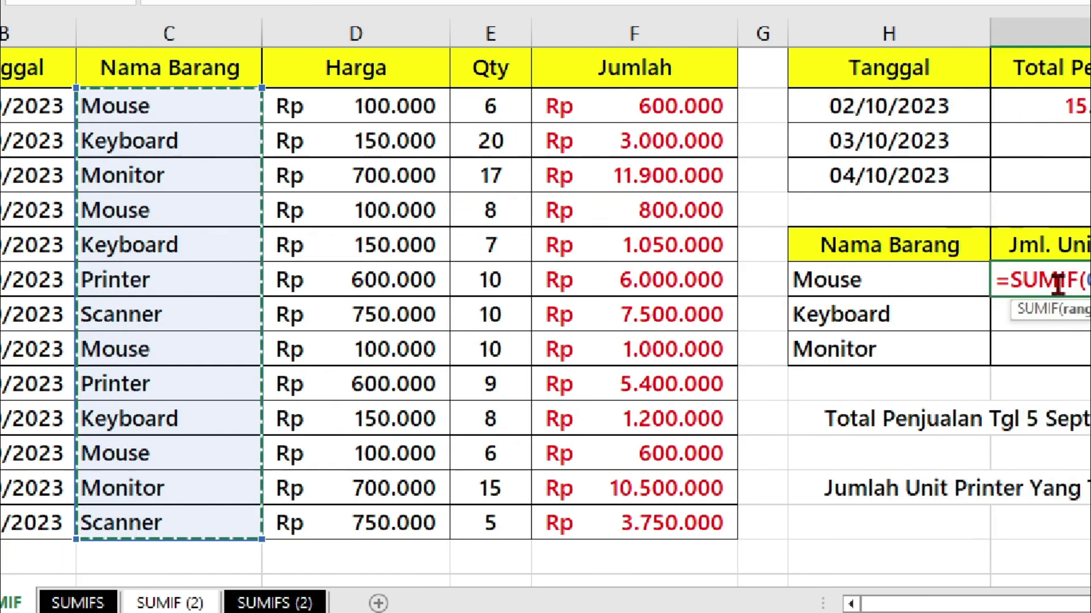
{"action": "type", "text": ";"}
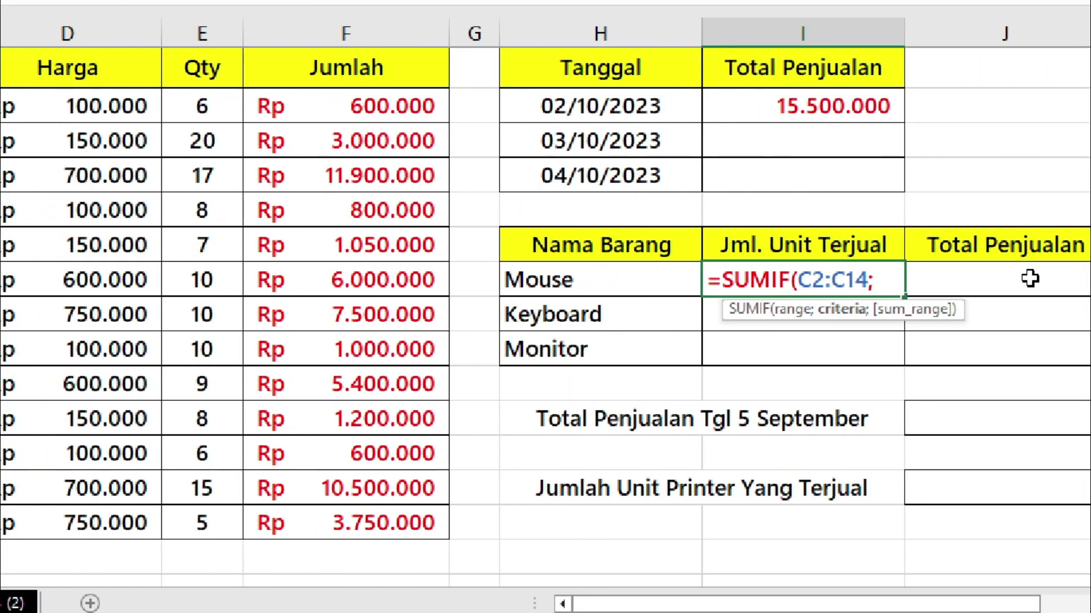
{"action": "left_click", "coordinate": [591, 279]}
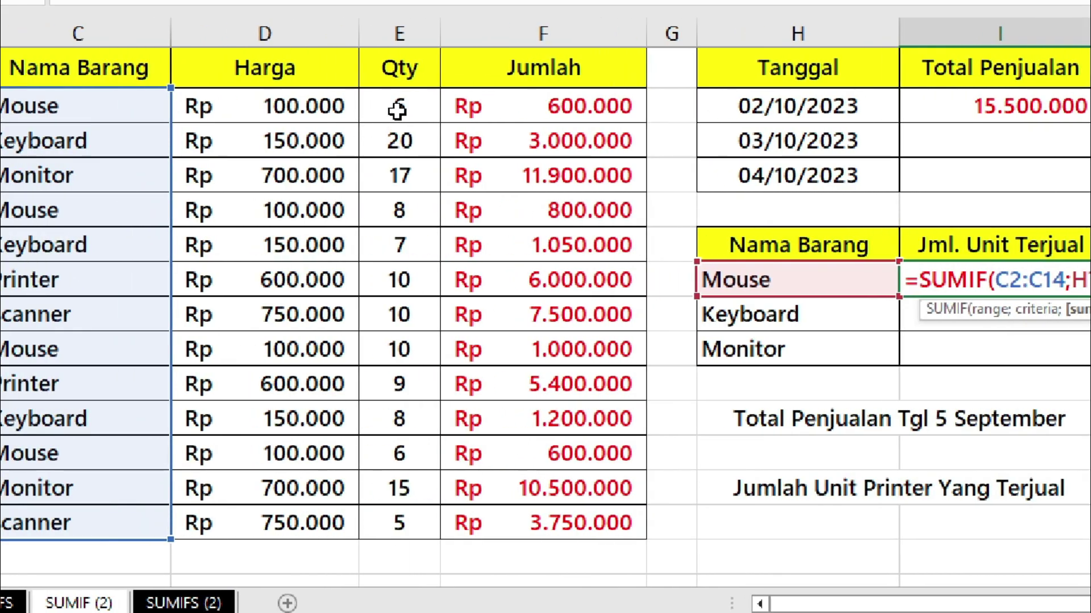
{"action": "left_click_drag", "start_coordinate": [397, 106], "coordinate": [398, 522]}
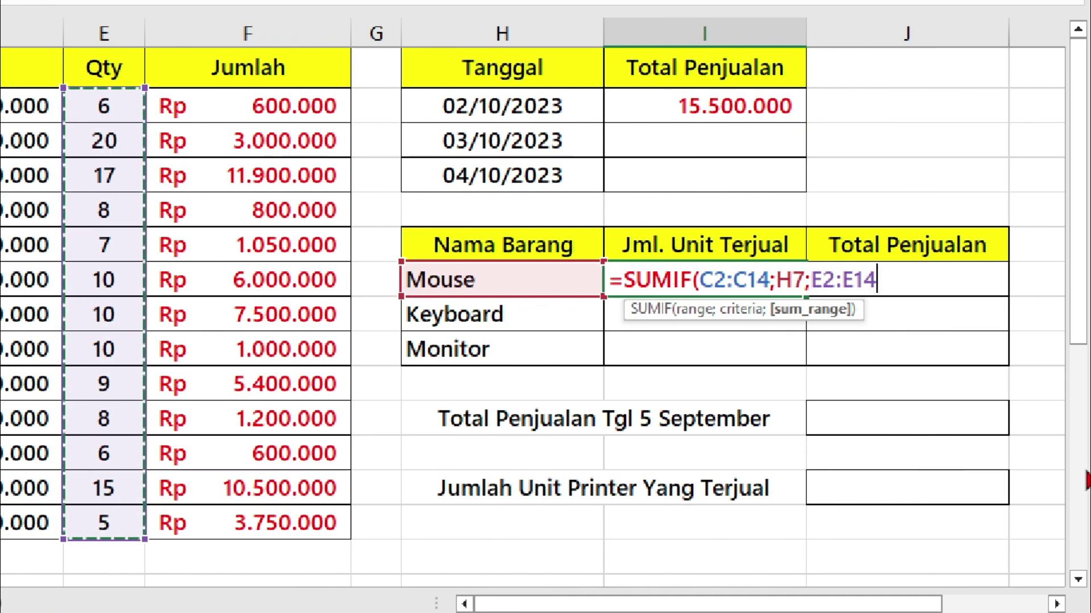
{"action": "type", "text": ")"}
{"action": "key", "text": "ctrl+Return"}
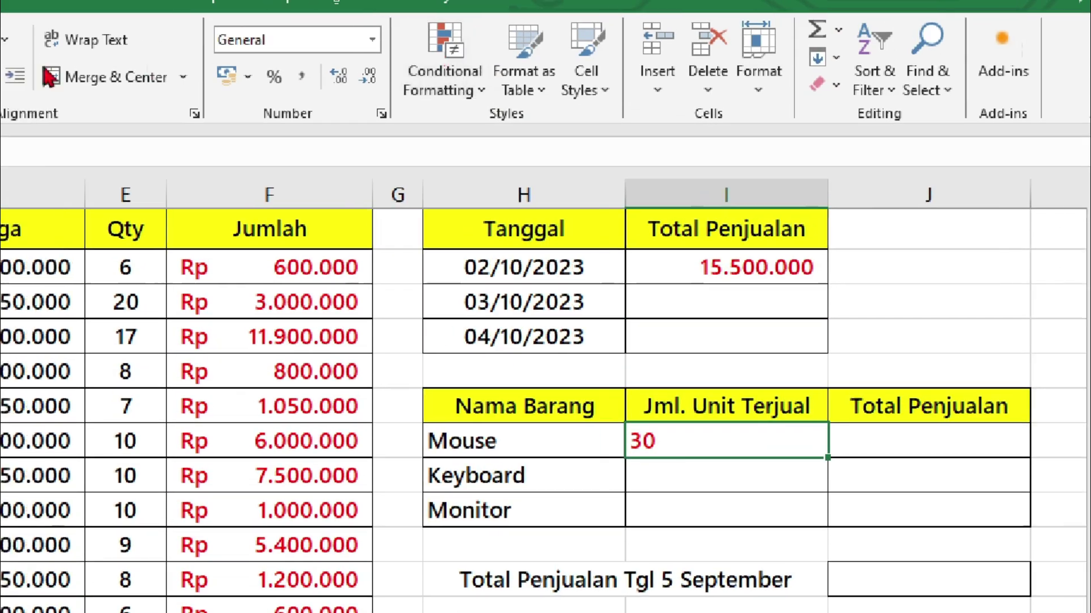
{"action": "left_click", "coordinate": [183, 75]}
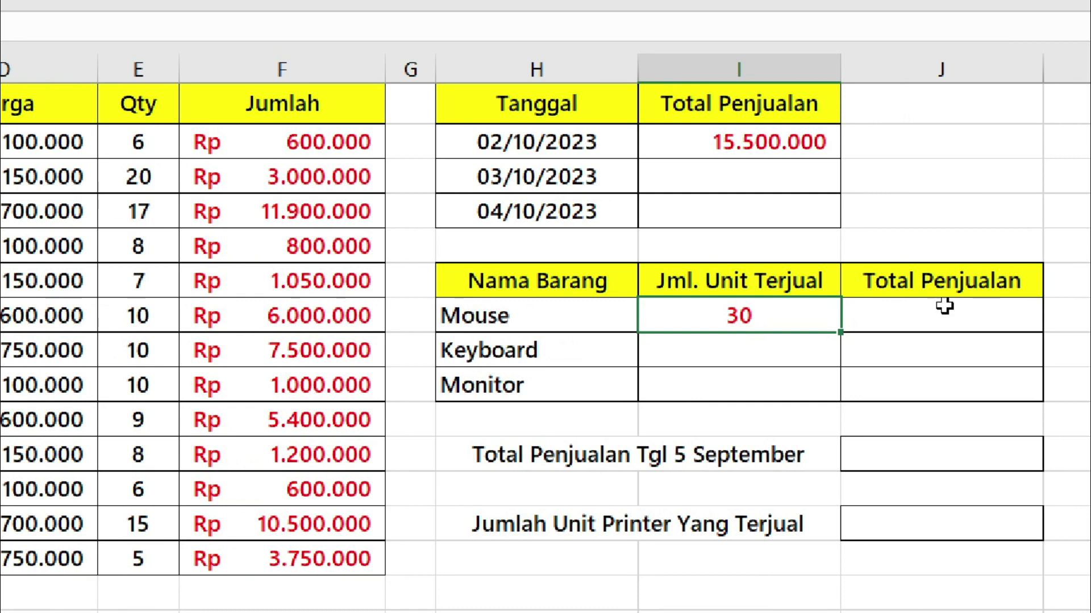
{"action": "left_click", "coordinate": [924, 307]}
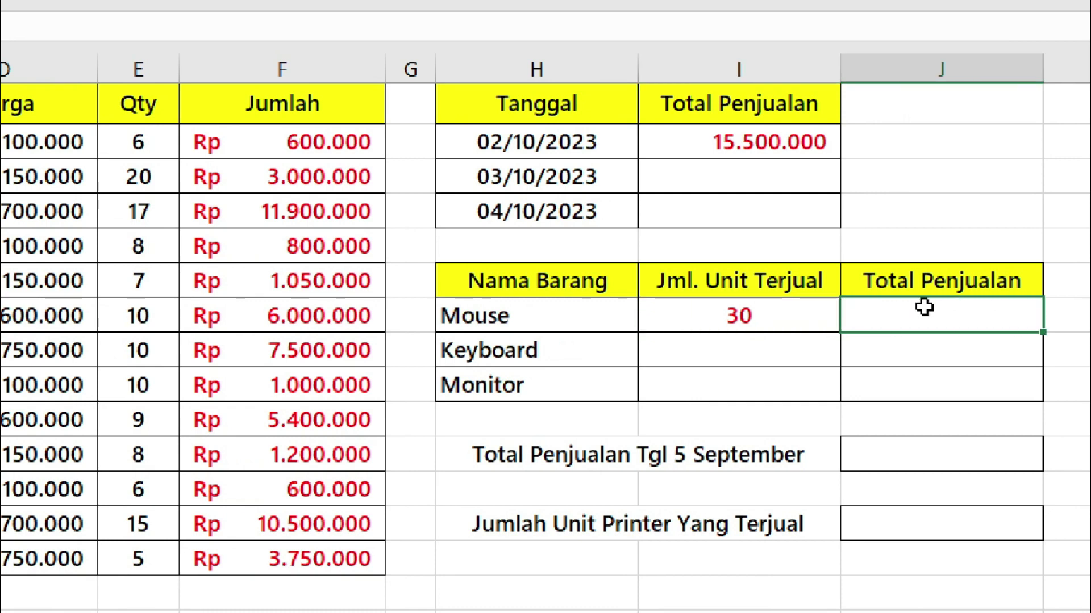
- Enter =SUMIF(C2:C14;H7;F2:F14) in J7 and format Mouse's total as 3.000.000
{"action": "type", "text": "=su"}
{"action": "type", "text": "mi"}
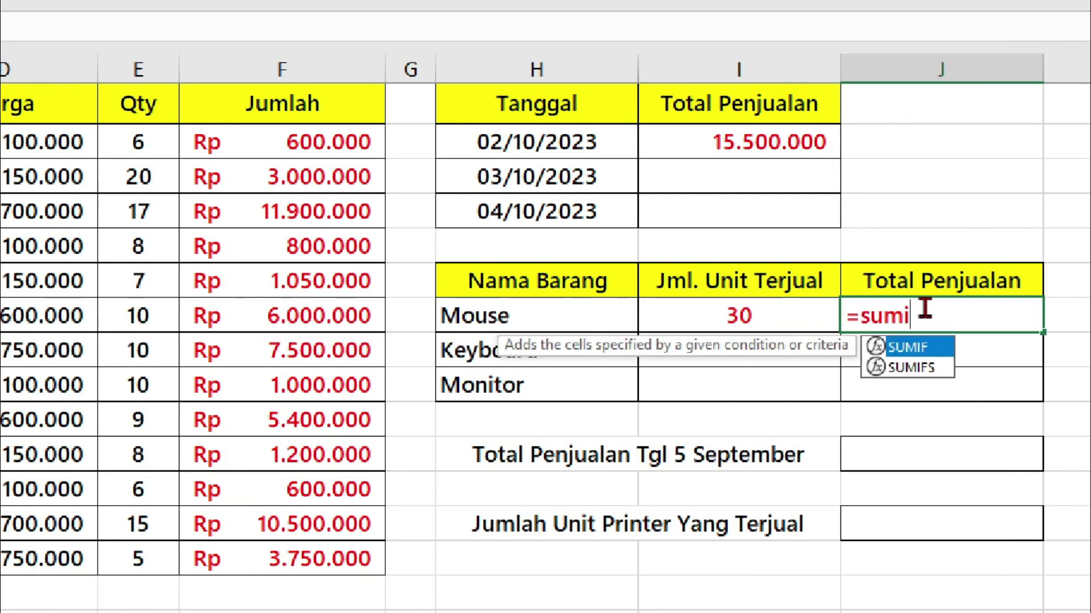
{"action": "type", "text": "f"}
{"action": "key", "text": "Tab"}
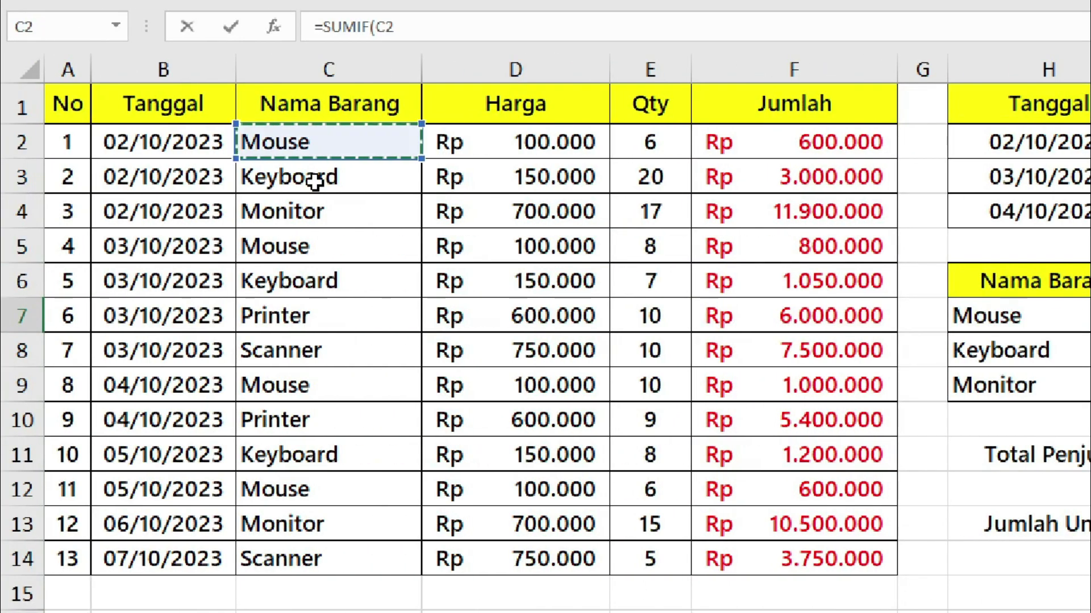
{"action": "left_click_drag", "start_coordinate": [311, 123], "coordinate": [270, 554]}
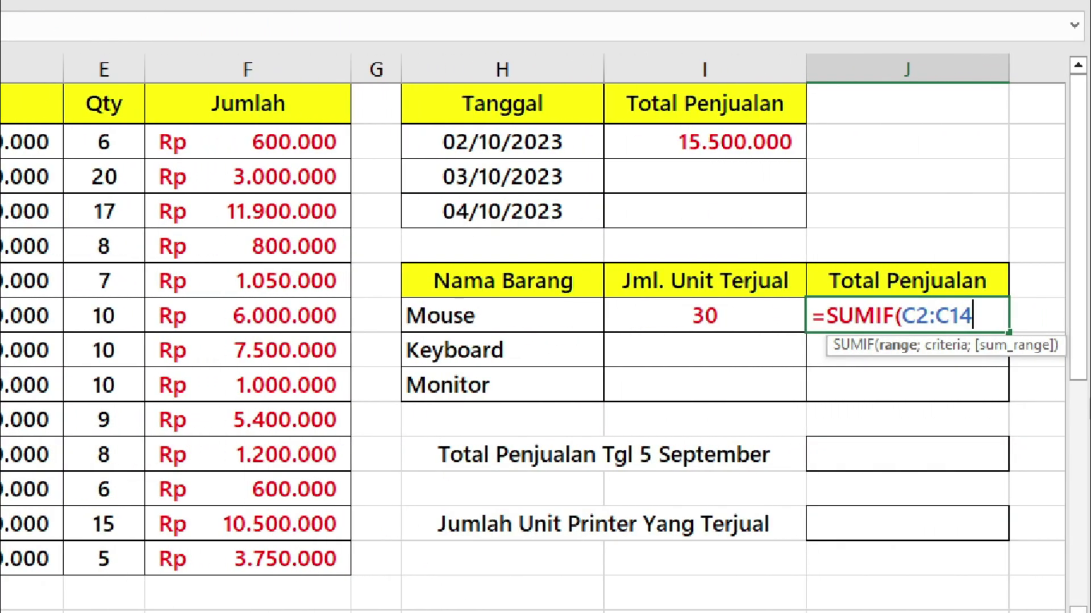
{"action": "type", "text": ";"}
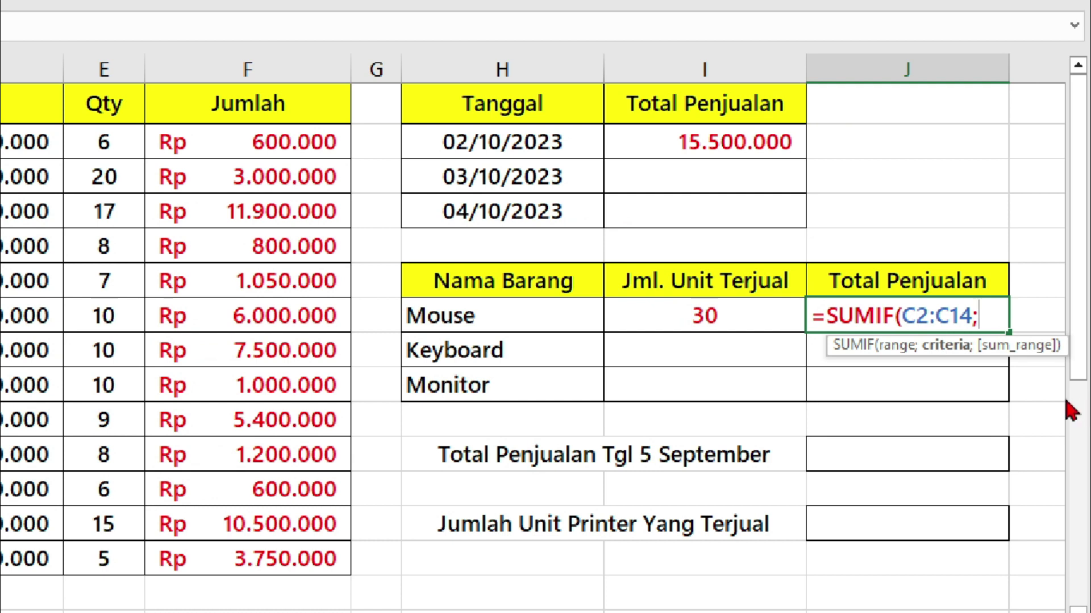
{"action": "left_click", "coordinate": [546, 323]}
{"action": "type", "text": ";"}
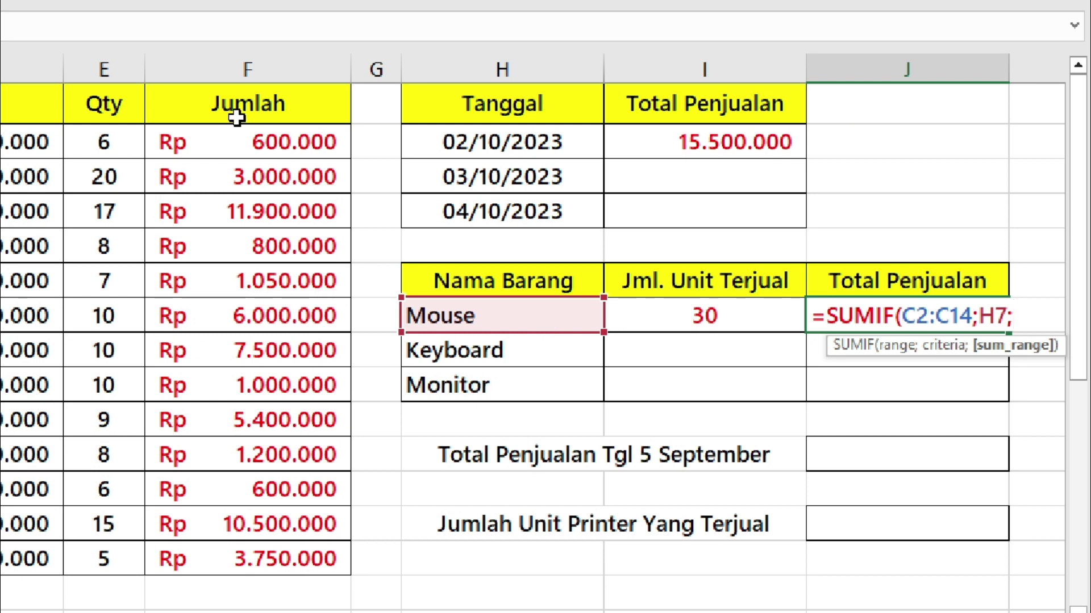
{"action": "mouse_move", "coordinate": [239, 141]}
{"action": "left_mouse_down"}
{"action": "mouse_move", "coordinate": [187, 498]}
{"action": "mouse_move", "coordinate": [197, 549]}
{"action": "left_mouse_up"}
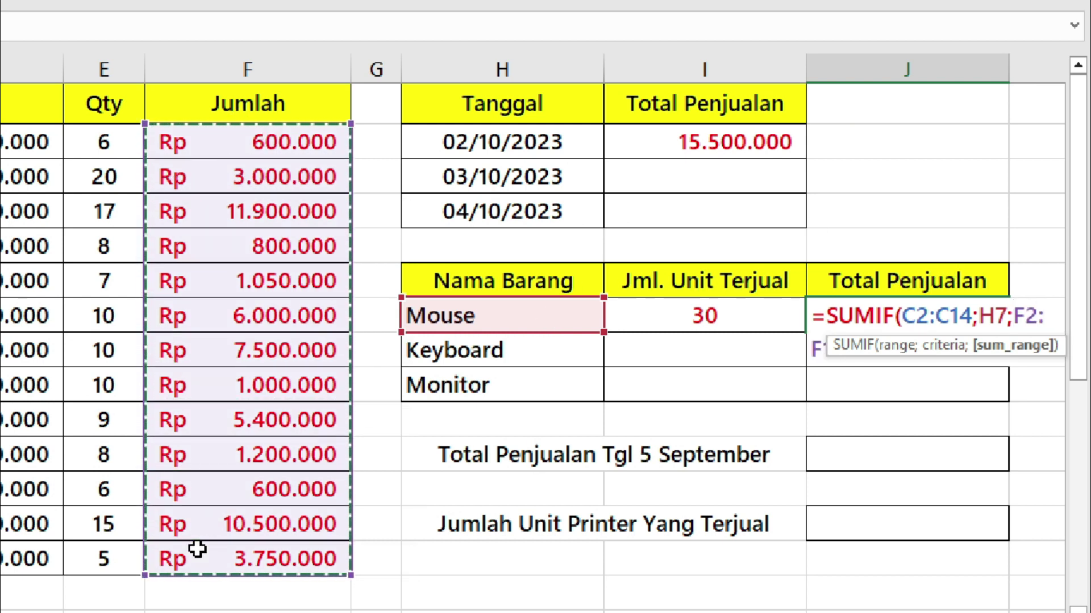
{"action": "type", "text": ")"}
{"action": "key", "text": "Return"}
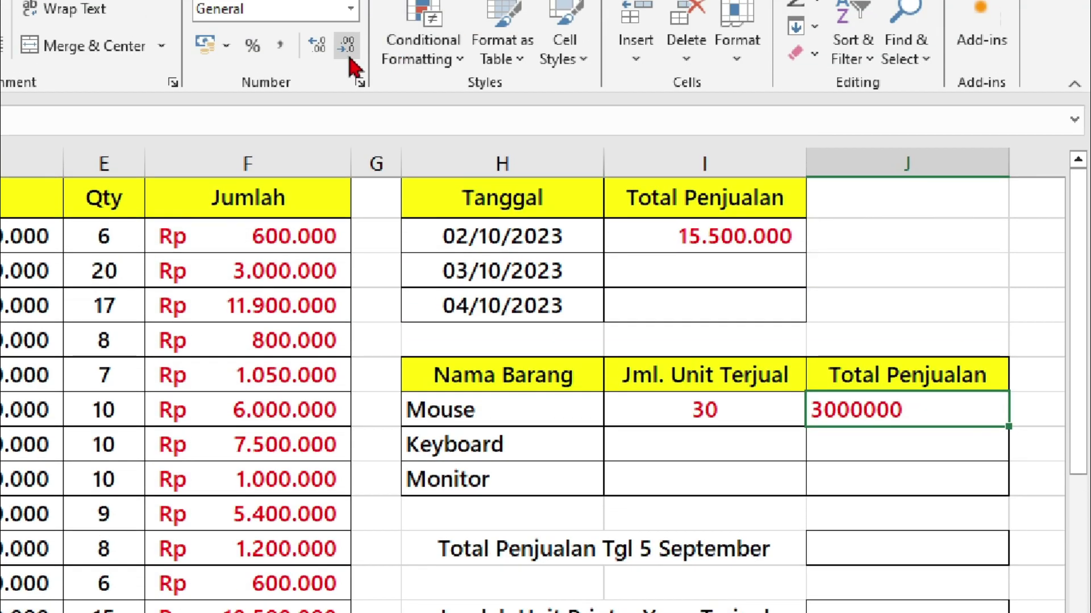
{"action": "left_click", "coordinate": [278, 61]}
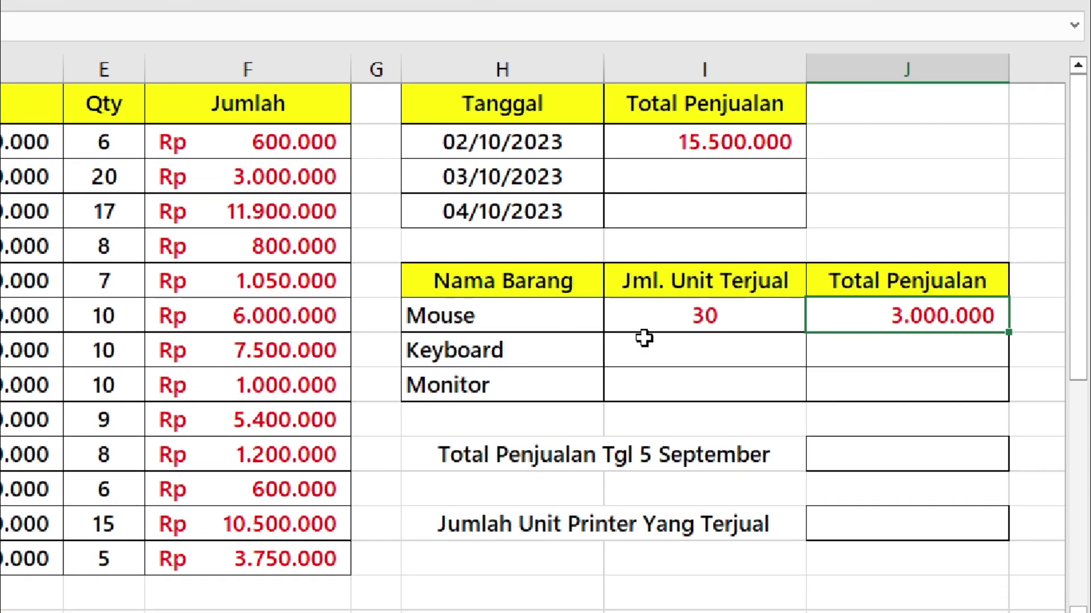
{"action": "left_click_drag", "start_coordinate": [660, 343], "coordinate": [897, 370]}
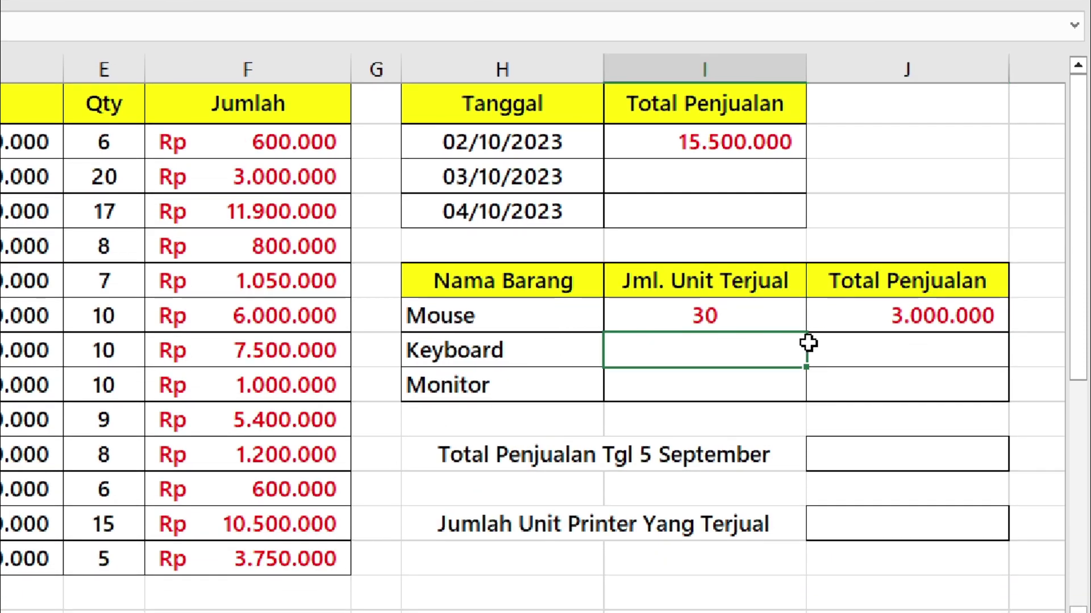
{"action": "left_click", "coordinate": [897, 370]}
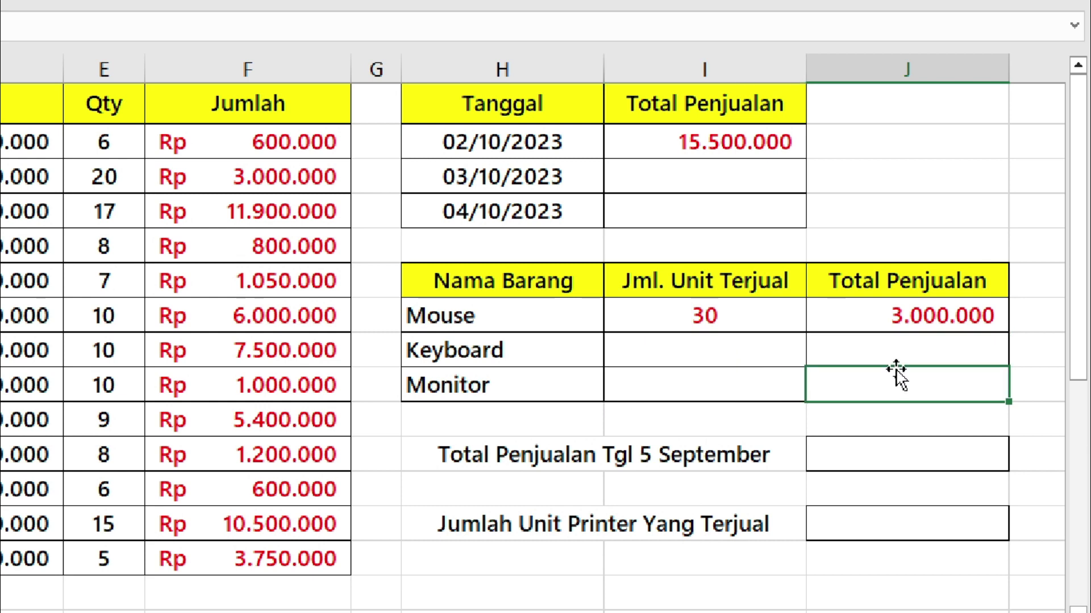
{"action": "left_click", "coordinate": [907, 452]}
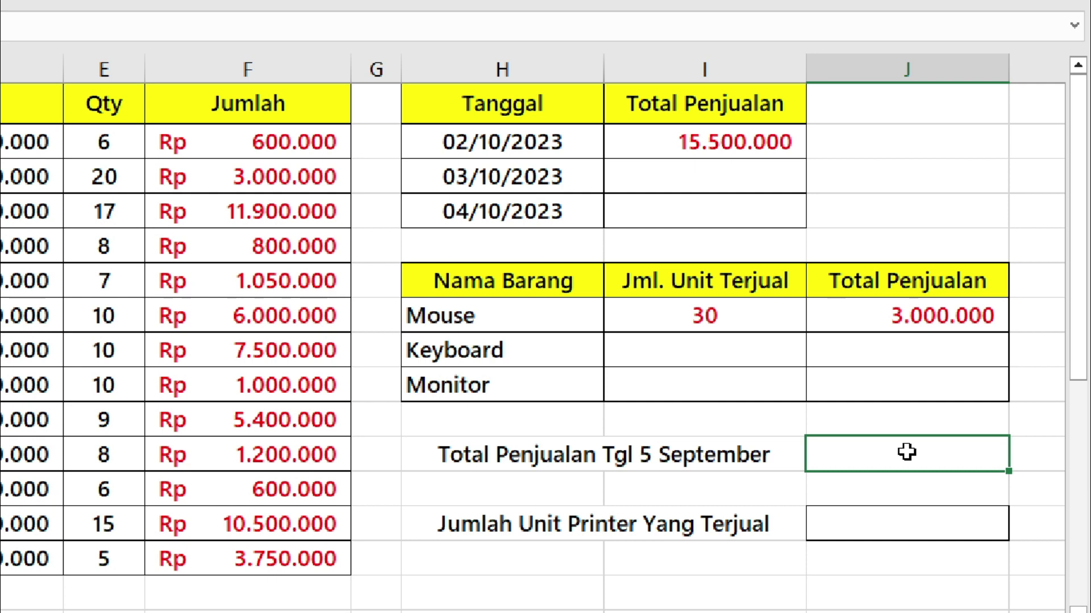
{"action": "left_click", "coordinate": [770, 453]}
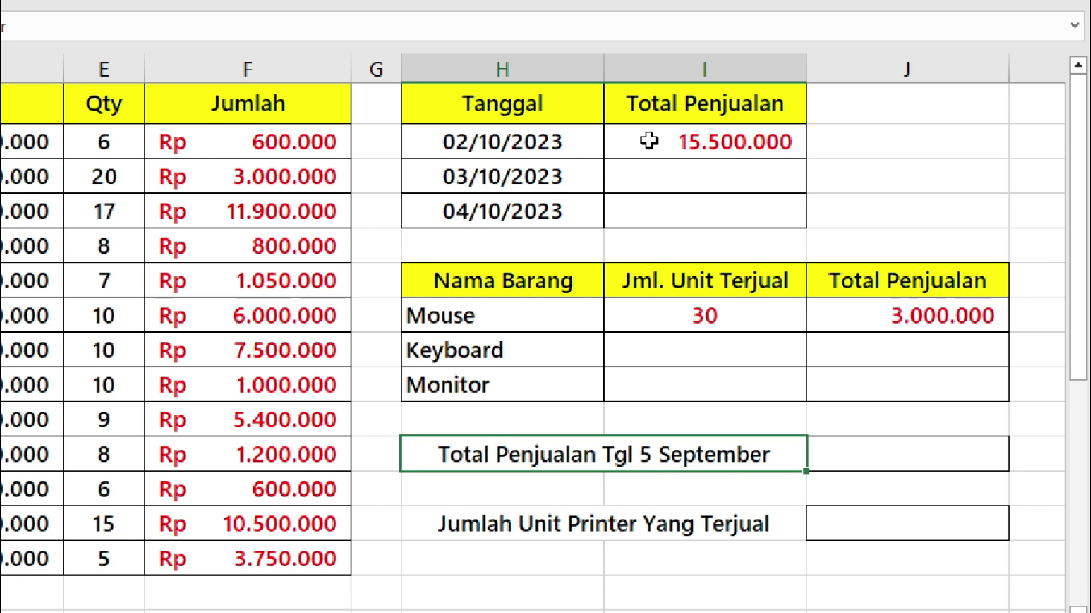
{"action": "left_click", "coordinate": [699, 137]}
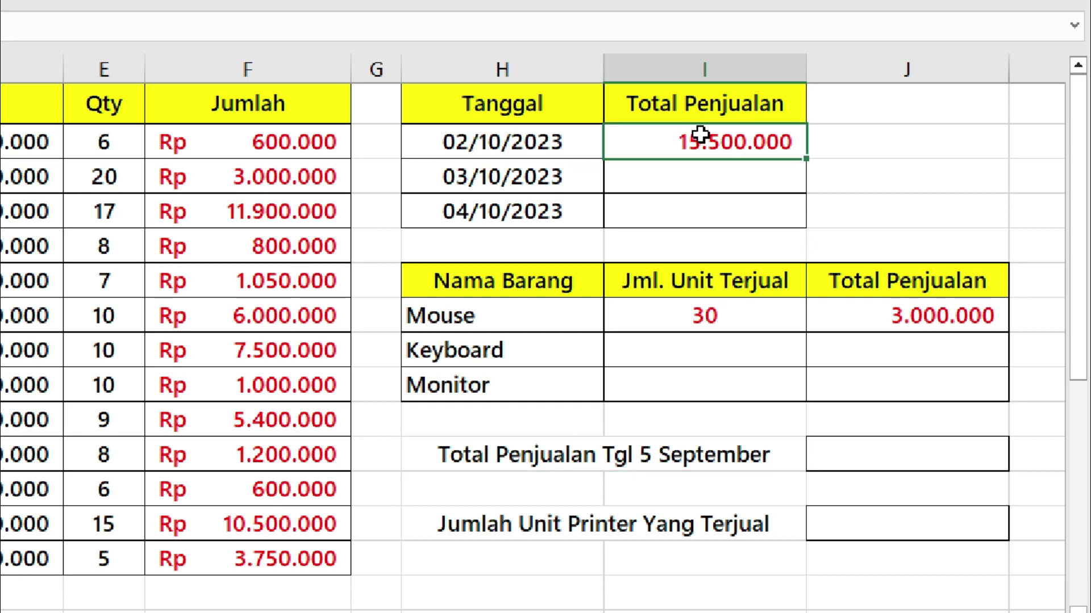
{"action": "left_click", "coordinate": [516, 137]}
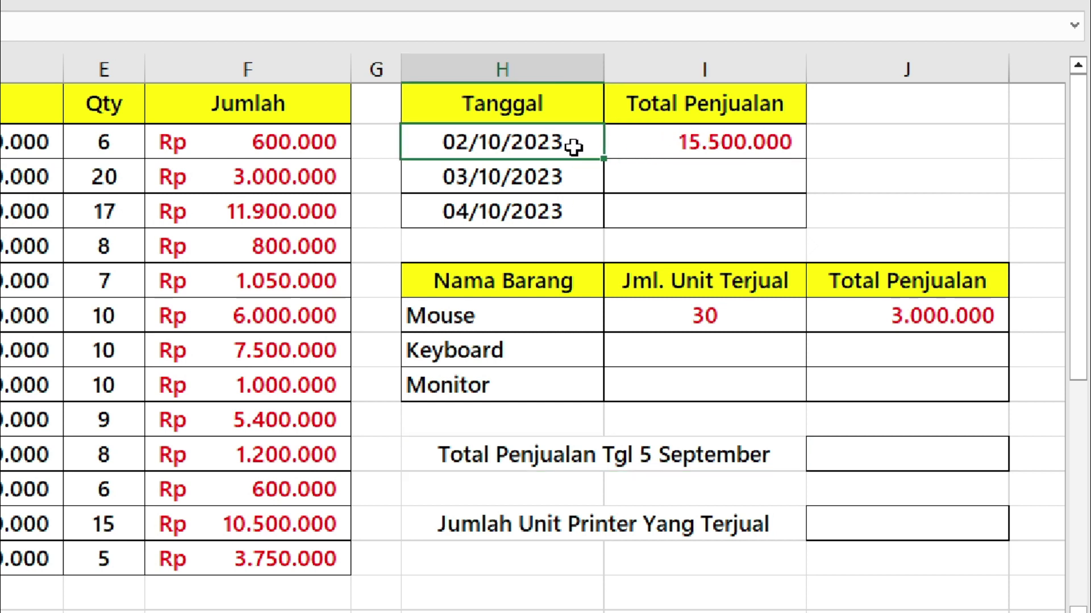
{"action": "left_click", "coordinate": [847, 456]}
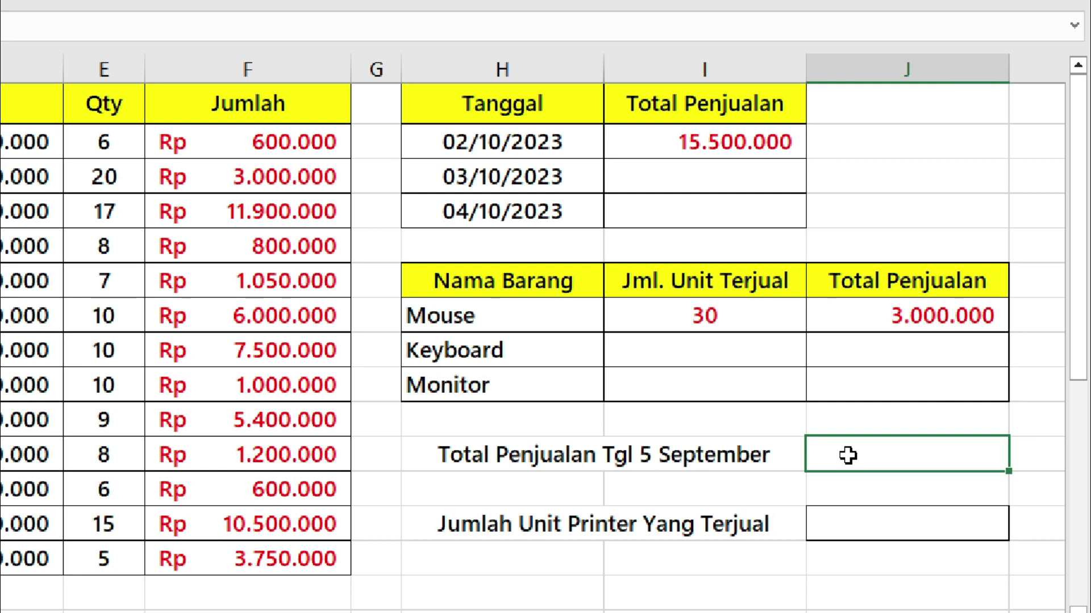
- Enter =SUMIF(B2:B14;"05/10/2023";F2:F14) in J11 and apply Comma Style, showing 1.800.000
{"action": "type", "text": "="}
{"action": "type", "text": "sum"}
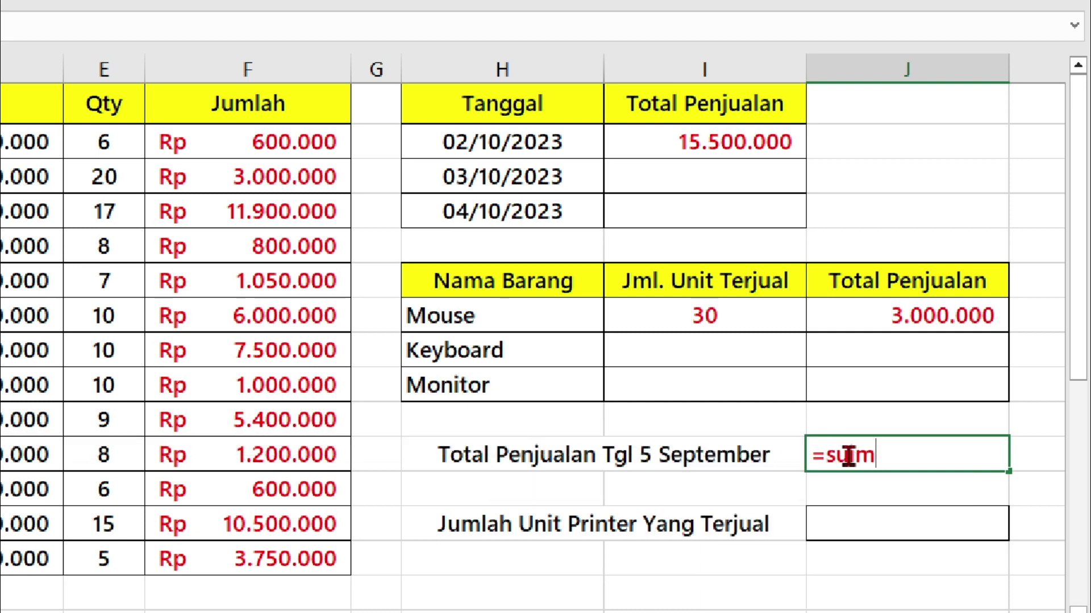
{"action": "key", "text": "BackSpace"}
{"action": "type", "text": "m"}
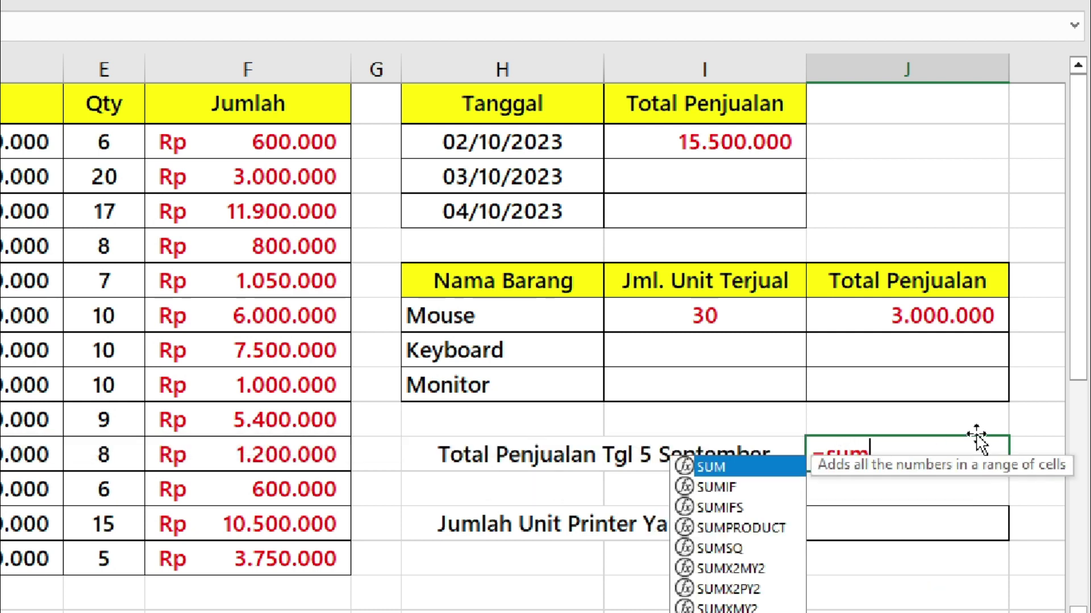
{"action": "type", "text": "if"}
{"action": "key", "text": "Tab"}
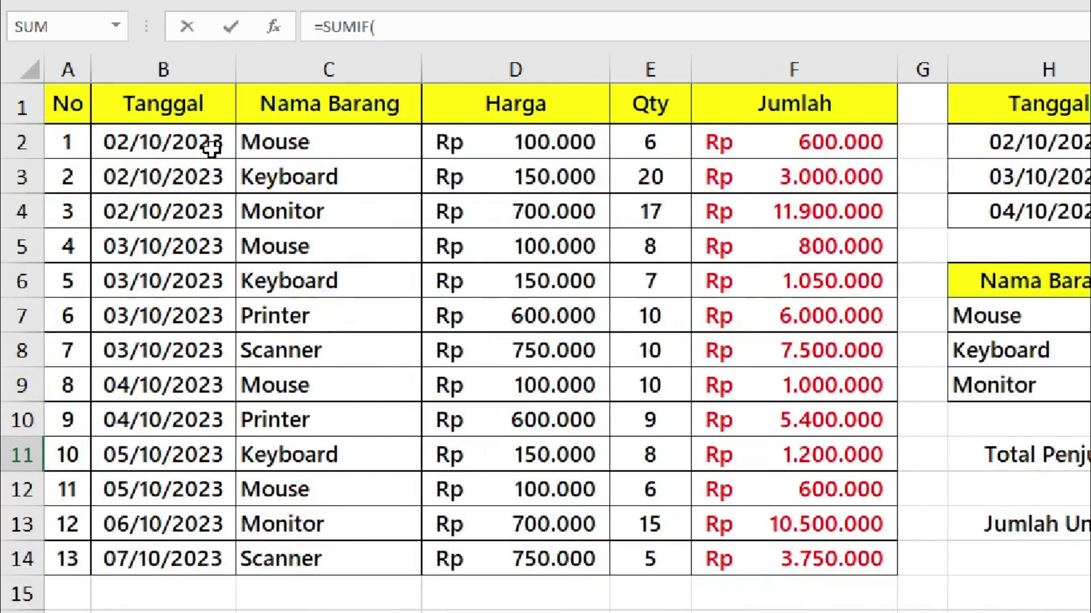
{"action": "left_click_drag", "start_coordinate": [208, 145], "coordinate": [161, 573]}
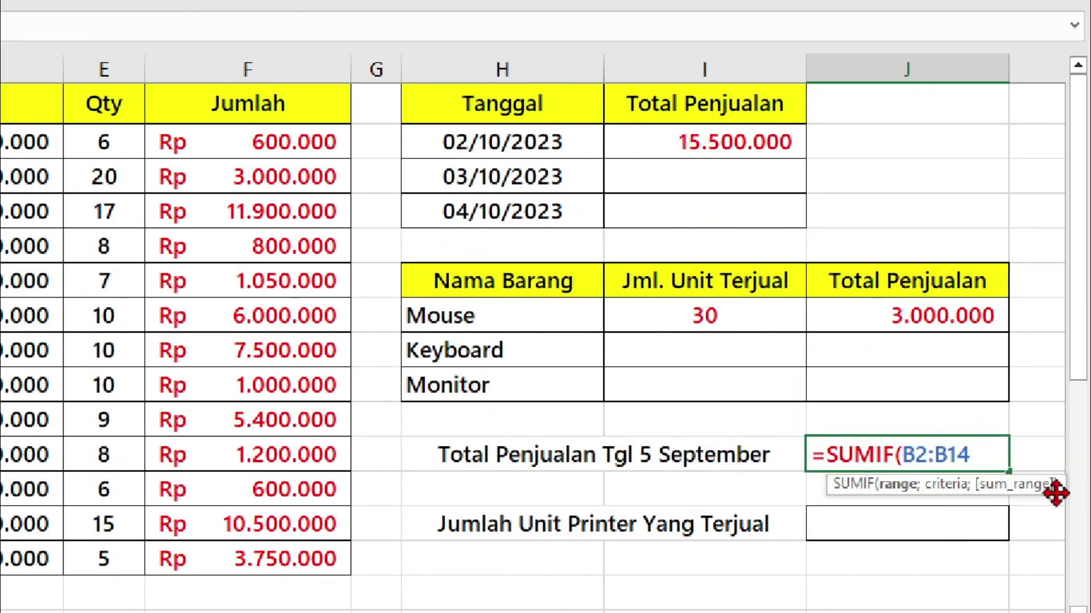
{"action": "type", "text": ";\"0"}
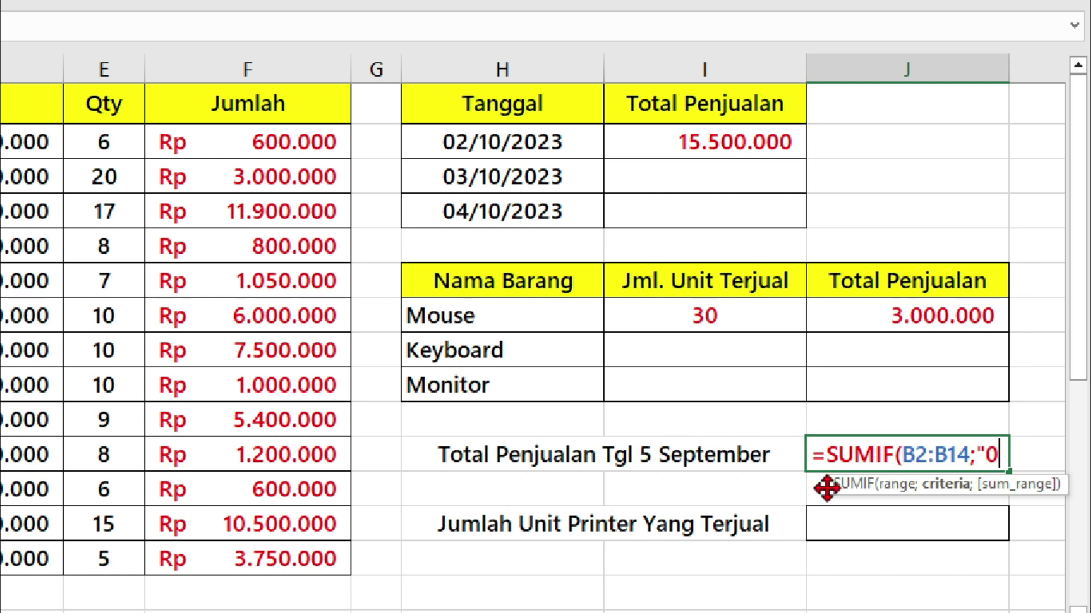
{"action": "type", "text": "5/"}
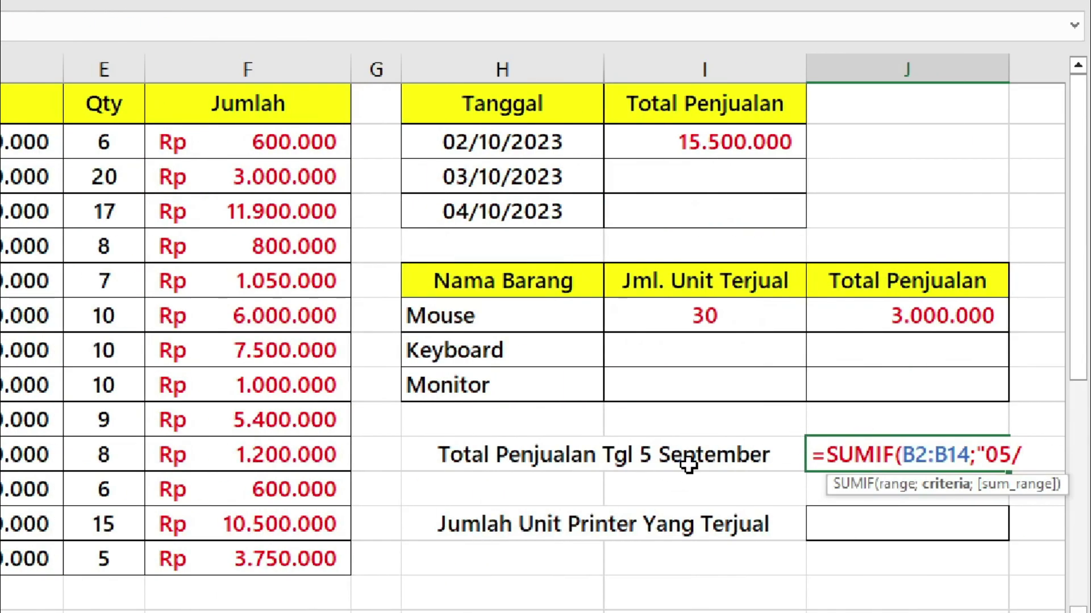
{"action": "type", "text": "10/"}
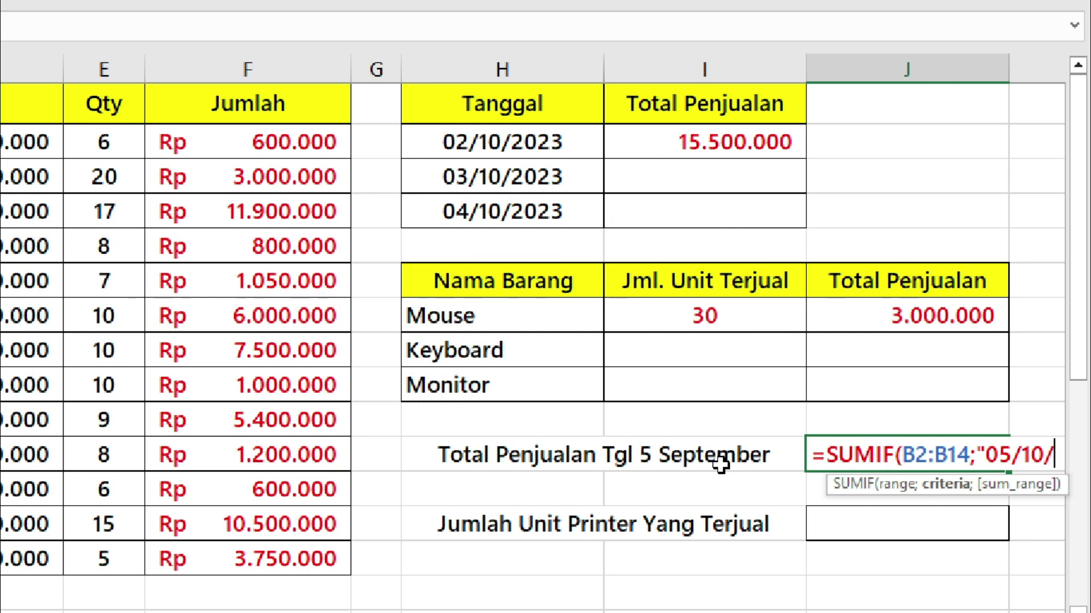
{"action": "type", "text": "2023"}
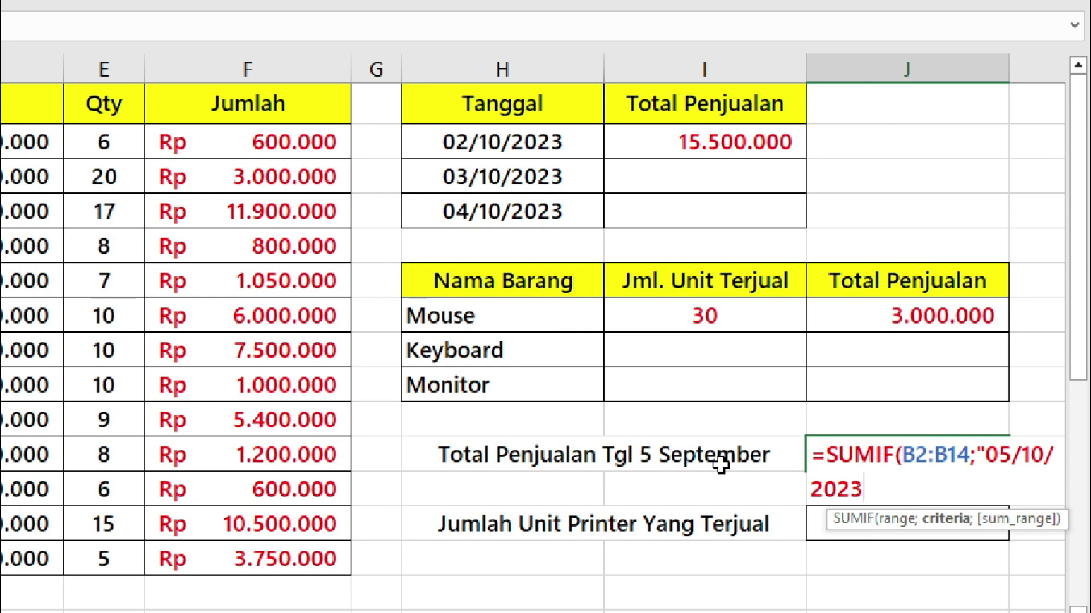
{"action": "type", "text": "\""}
{"action": "type", "text": ";"}
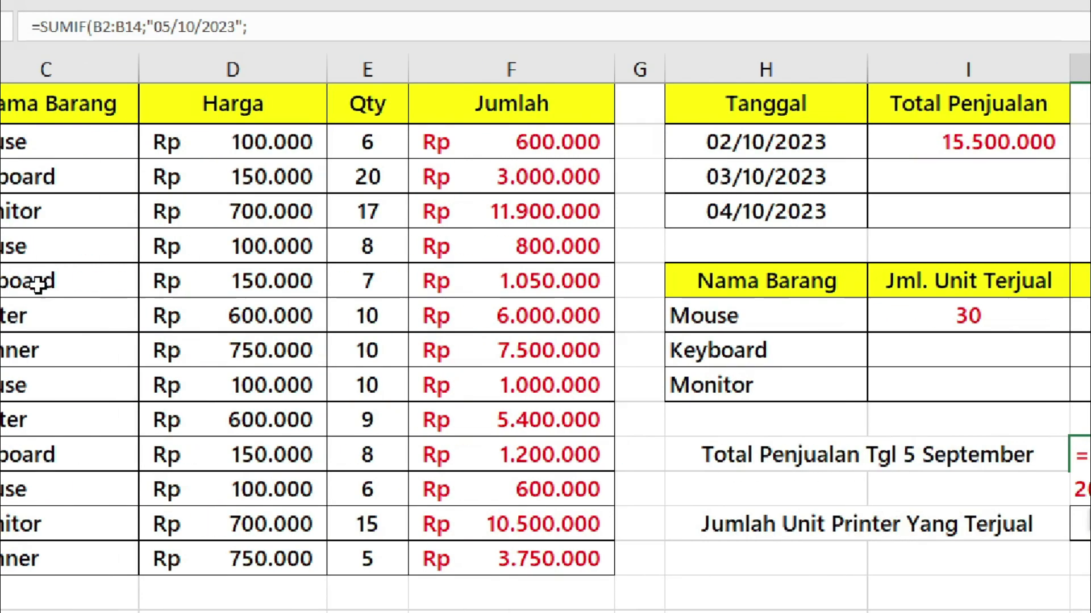
{"action": "scroll", "coordinate": [46, 280], "scroll_direction": "left", "scroll_amount": 3}
{"action": "left_click_drag", "start_coordinate": [455, 139], "coordinate": [437, 559]}
{"action": "type", "text": ")"}
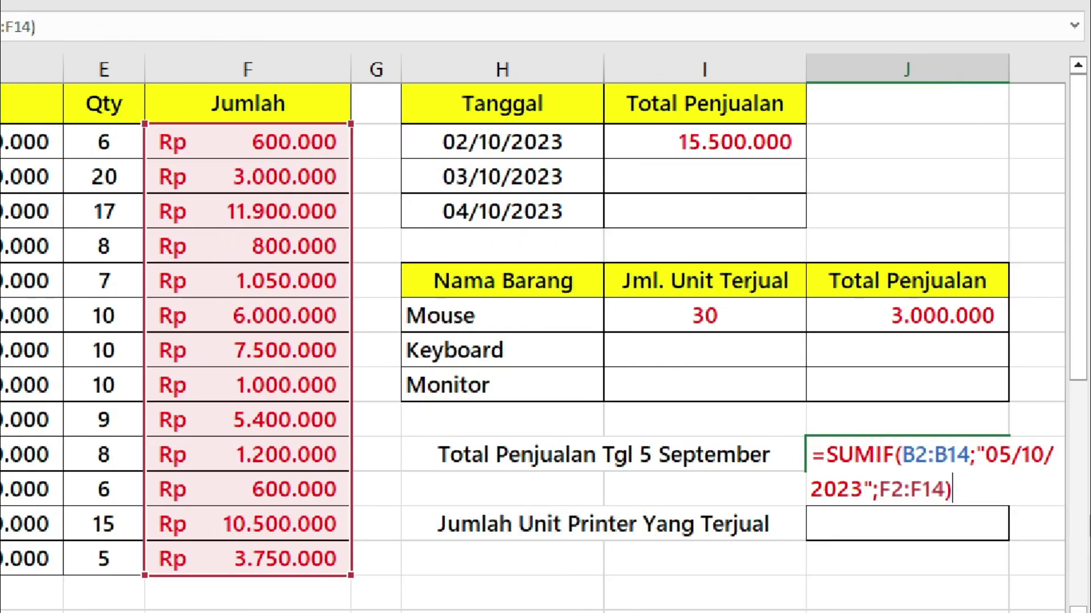
{"action": "key", "text": "ctrl+Return"}
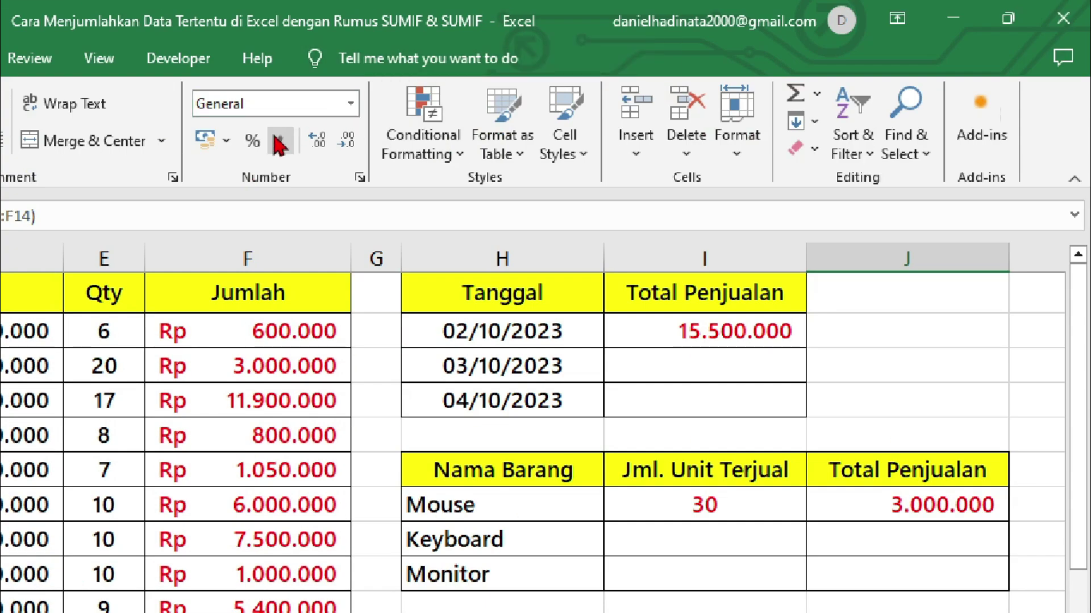
{"action": "left_click", "coordinate": [279, 83]}
- Replace September with Oktober so the label reads Total Penjualan Tgl 5 Oktober
{"action": "double_click", "coordinate": [755, 413]}
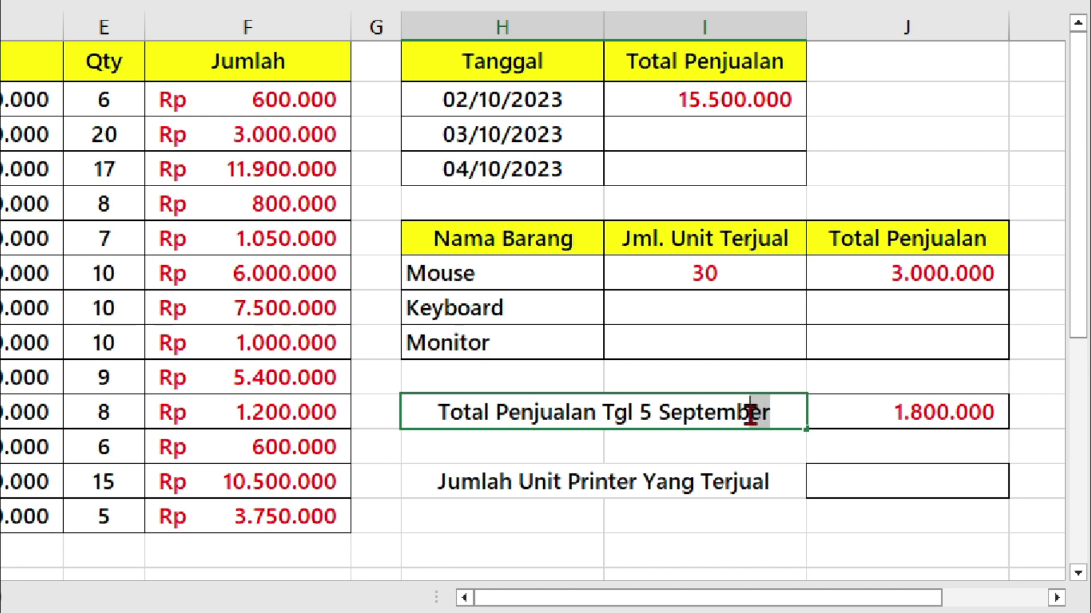
{"action": "left_click_drag", "start_coordinate": [768, 412], "coordinate": [661, 412]}
{"action": "type", "text": "Okto"}
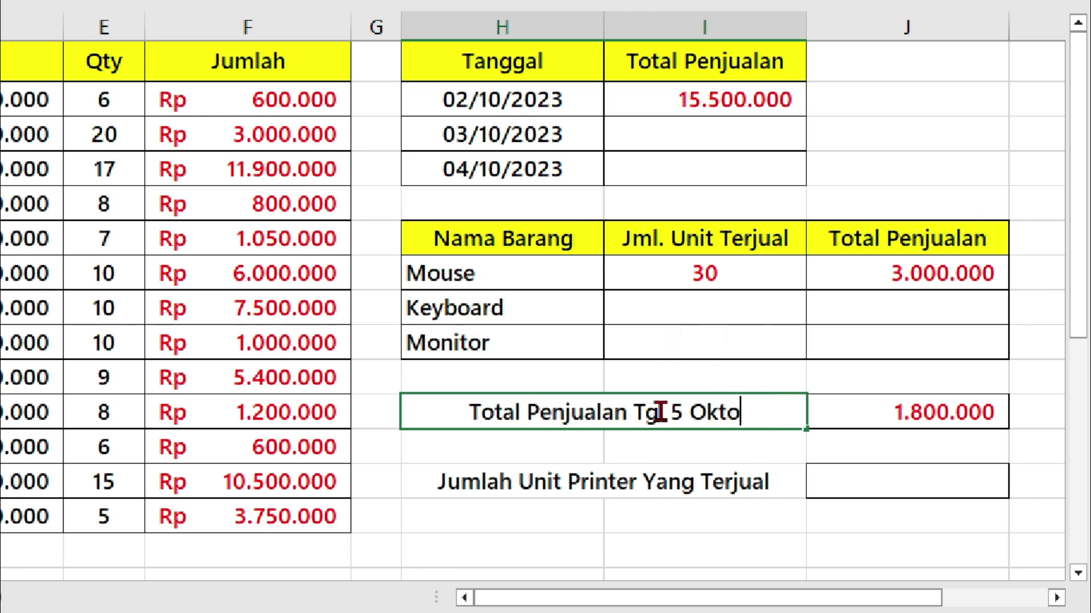
{"action": "type", "text": "ber"}
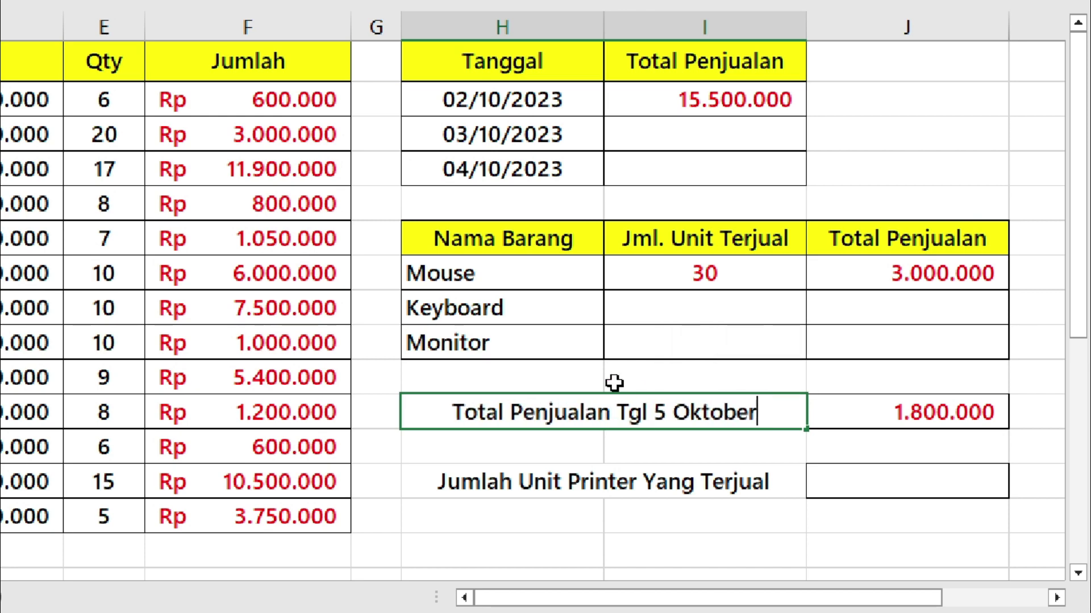
{"action": "key", "text": "Tab"}
- Highlight the two 05/10/2023 sales rows to verify the total
{"action": "left_click_drag", "start_coordinate": [203, 522], "coordinate": [207, 480]}
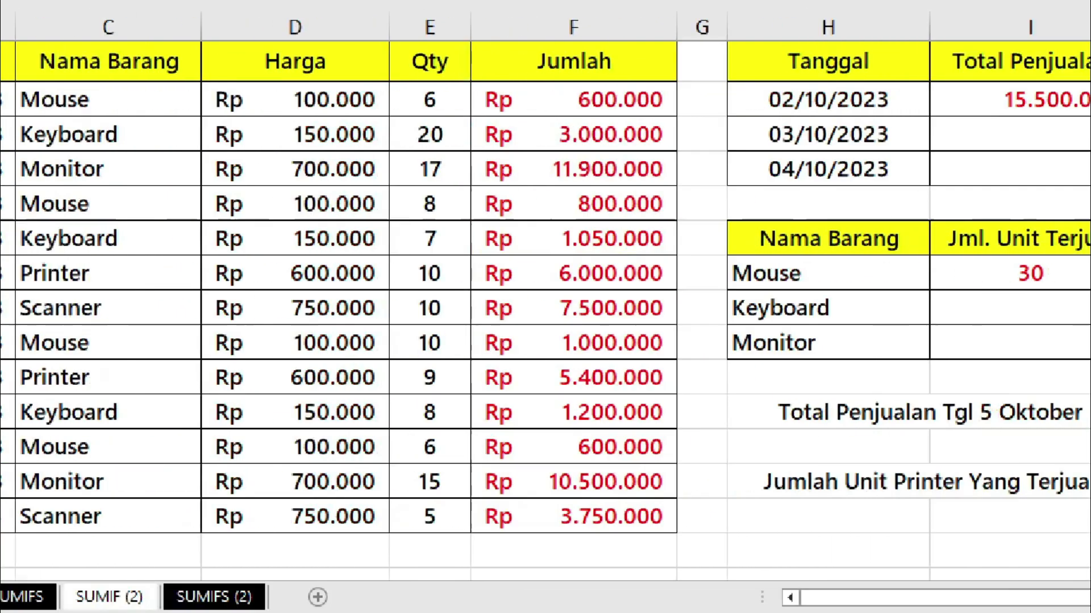
{"action": "left_click", "coordinate": [60, 413]}
{"action": "left_click_drag", "start_coordinate": [139, 411], "coordinate": [821, 457]}
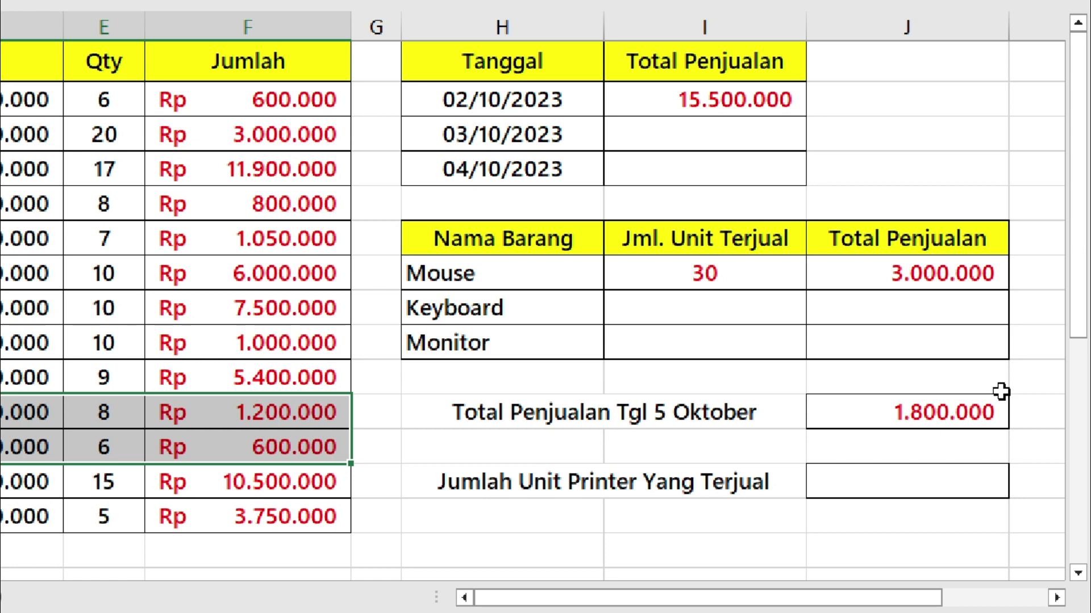
- Enter =SUMIF(C2:C14;"Printer";E2:E14) in J13 for 19 Printer units, then go to the SUMIFS sheet
{"action": "left_click", "coordinate": [984, 477]}
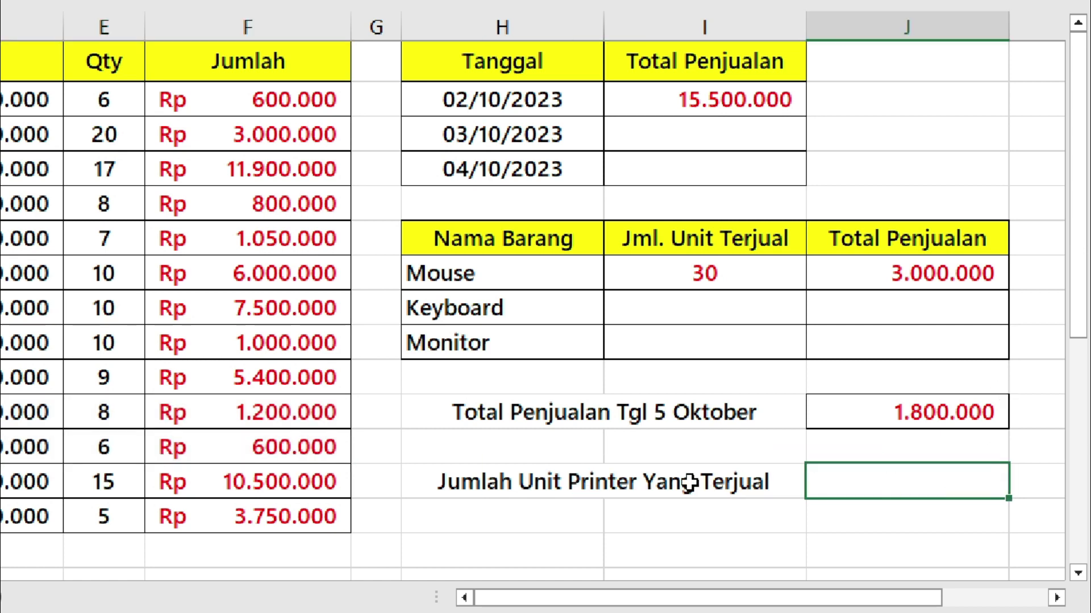
{"action": "type", "text": "=su"}
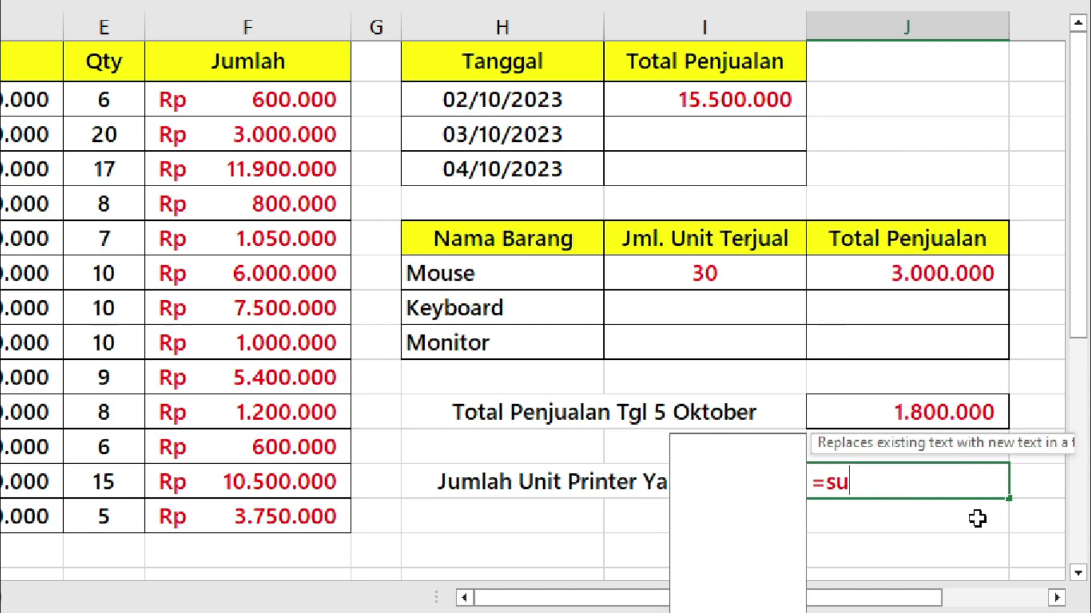
{"action": "type", "text": "mif"}
{"action": "key", "text": "Tab"}
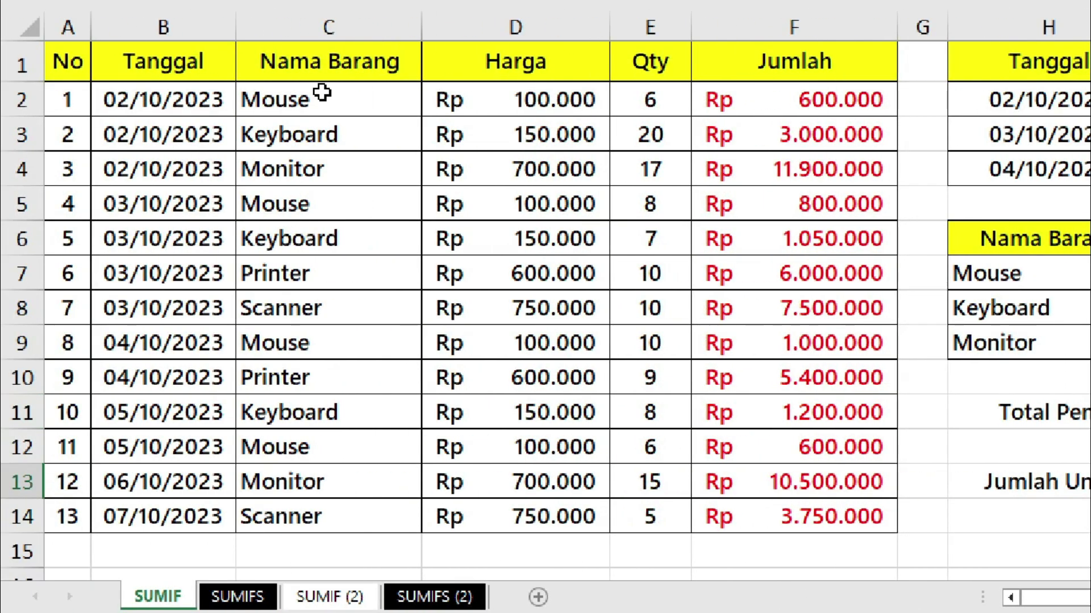
{"action": "left_click", "coordinate": [322, 95]}
{"action": "left_click_drag", "start_coordinate": [321, 120], "coordinate": [318, 514]}
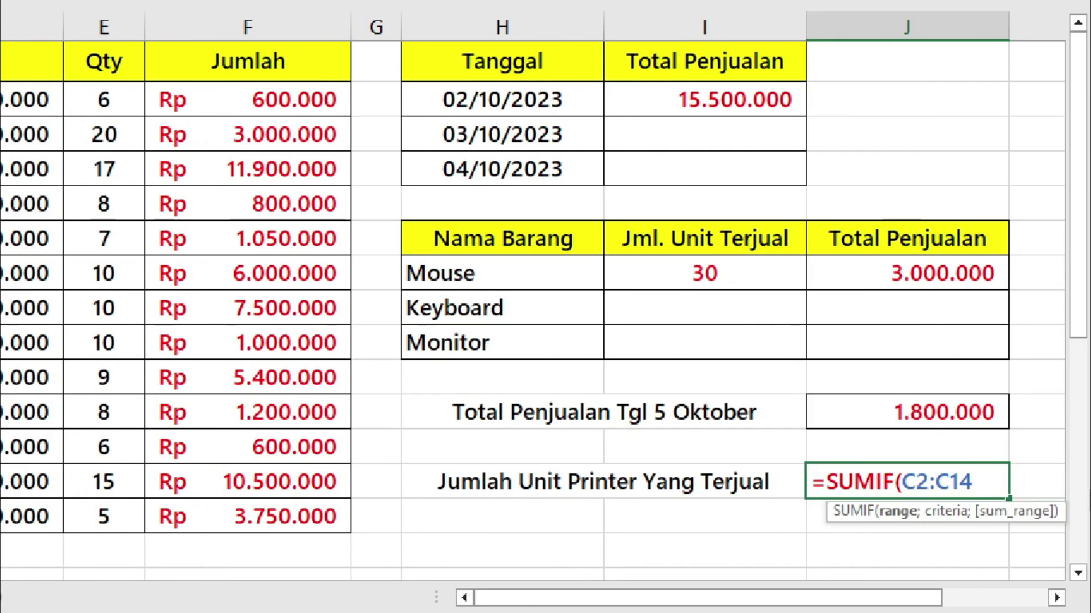
{"action": "type", "text": ";"}
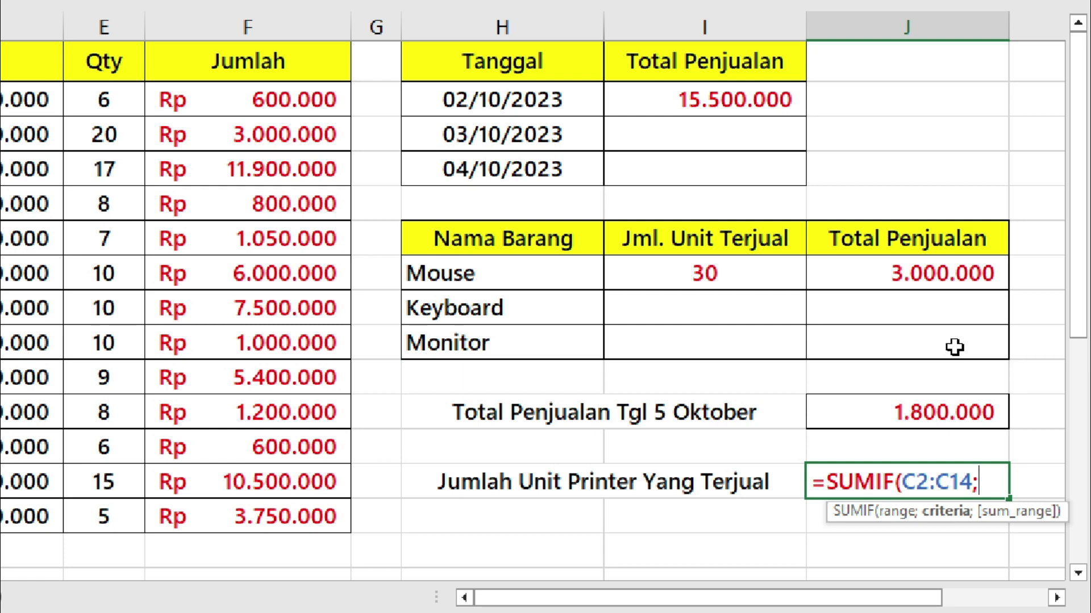
{"action": "type", "text": "\"Pr"}
{"action": "type", "text": "inter\""}
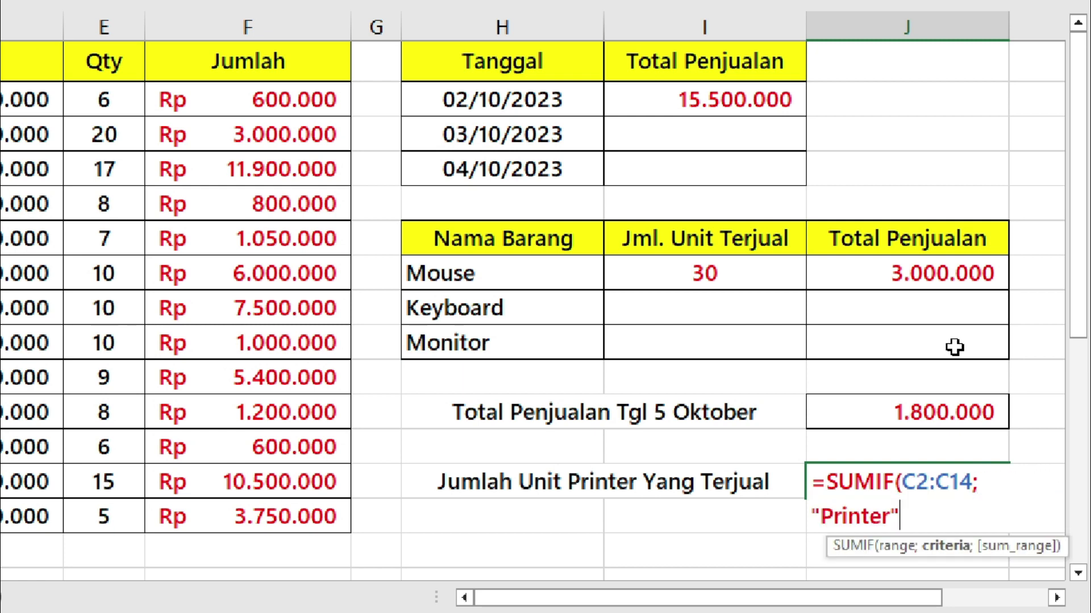
{"action": "type", "text": ";"}
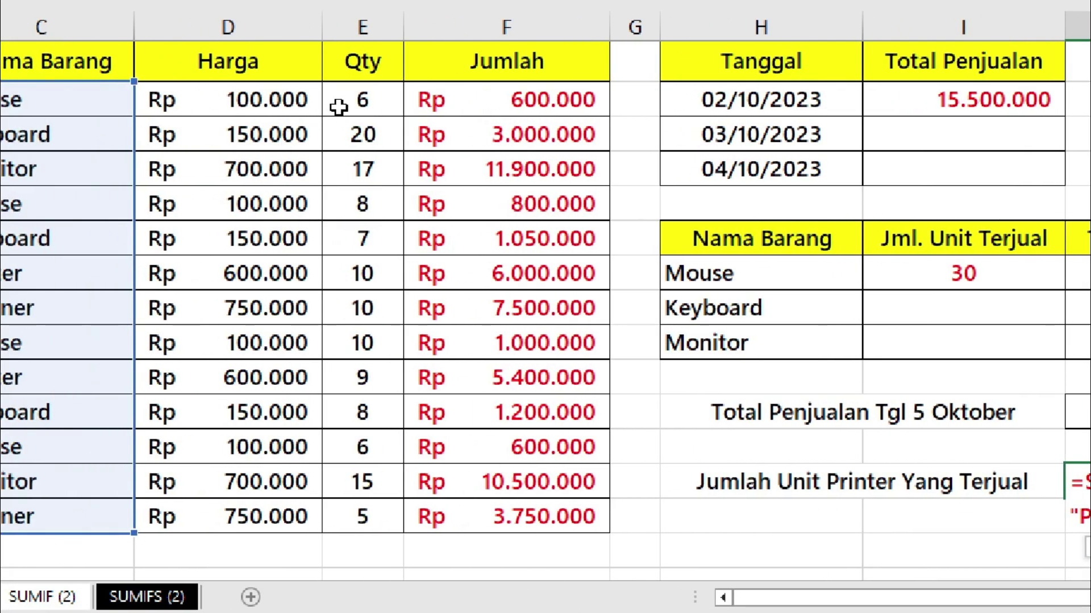
{"action": "mouse_move", "coordinate": [338, 103]}
{"action": "left_mouse_down"}
{"action": "mouse_move", "coordinate": [350, 478]}
{"action": "mouse_move", "coordinate": [362, 514]}
{"action": "left_mouse_up"}
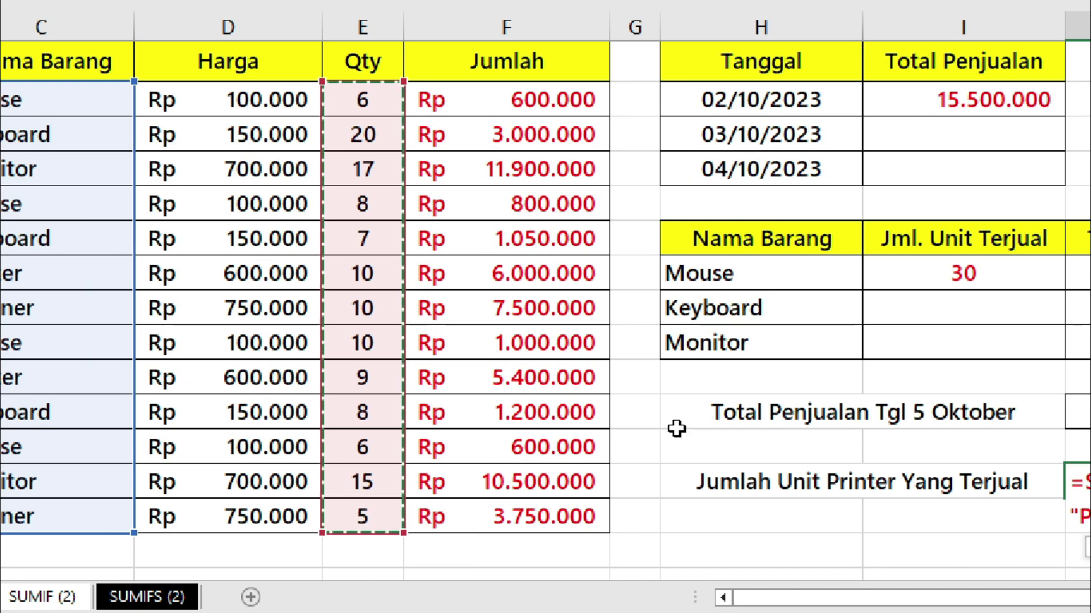
{"action": "type", "text": ")"}
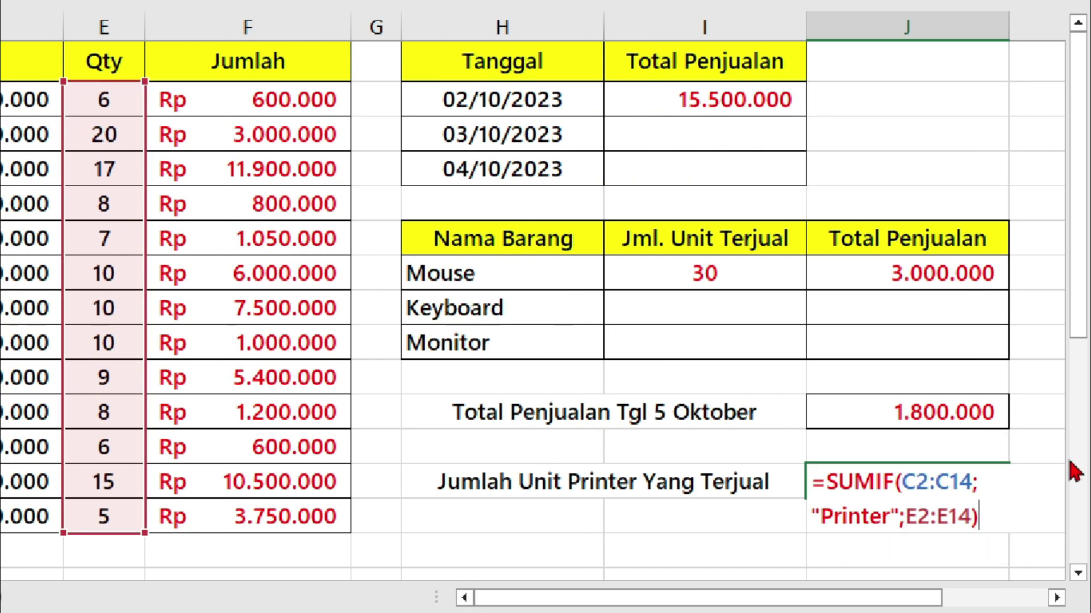
{"action": "key", "text": "ctrl+Return"}
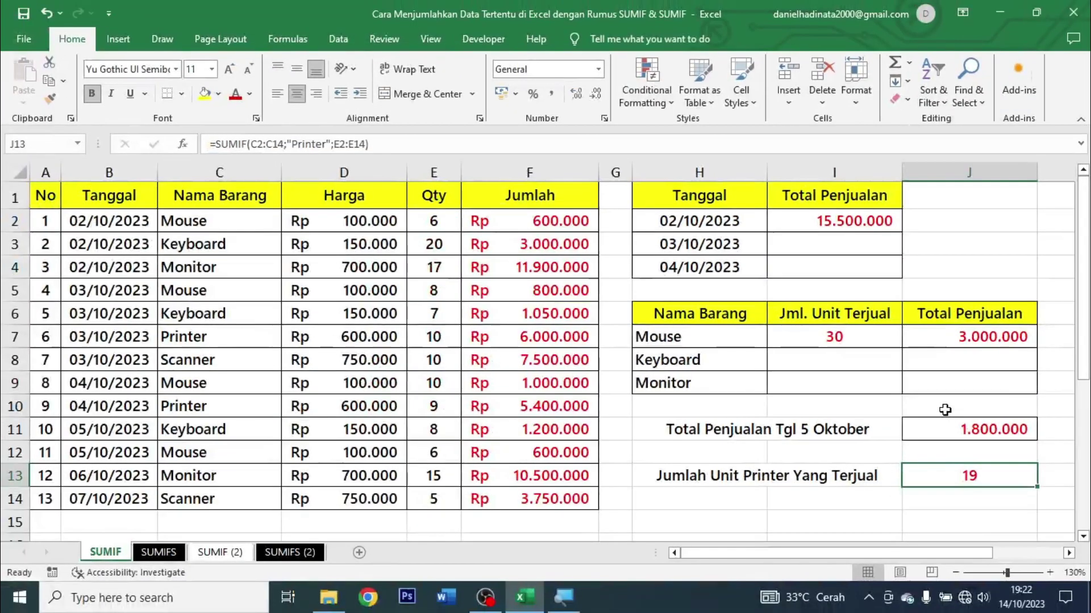
{"action": "left_click", "coordinate": [159, 552]}
{"action": "left_click", "coordinate": [600, 427]}
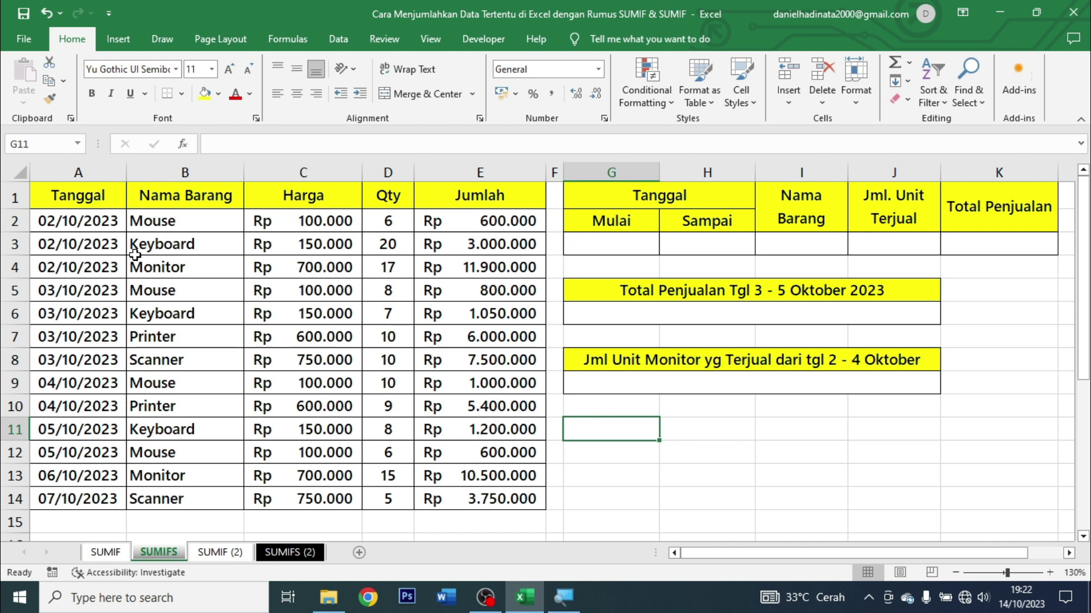
{"action": "left_click", "coordinate": [92, 200]}
{"action": "left_click", "coordinate": [219, 203]}
{"action": "left_click", "coordinate": [353, 195]}
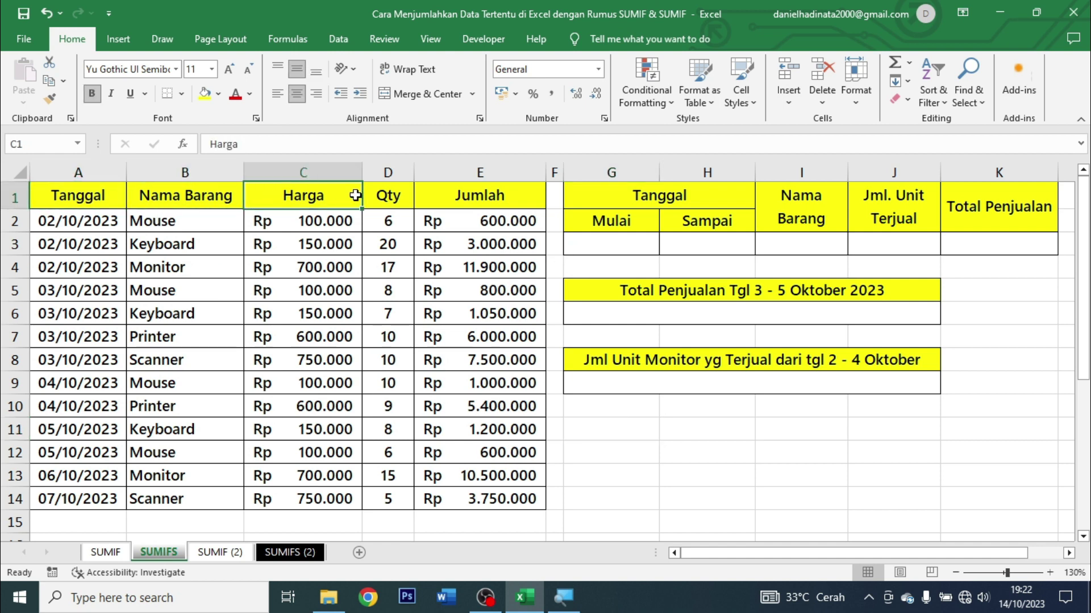
{"action": "left_click", "coordinate": [388, 197]}
{"action": "left_click", "coordinate": [458, 194]}
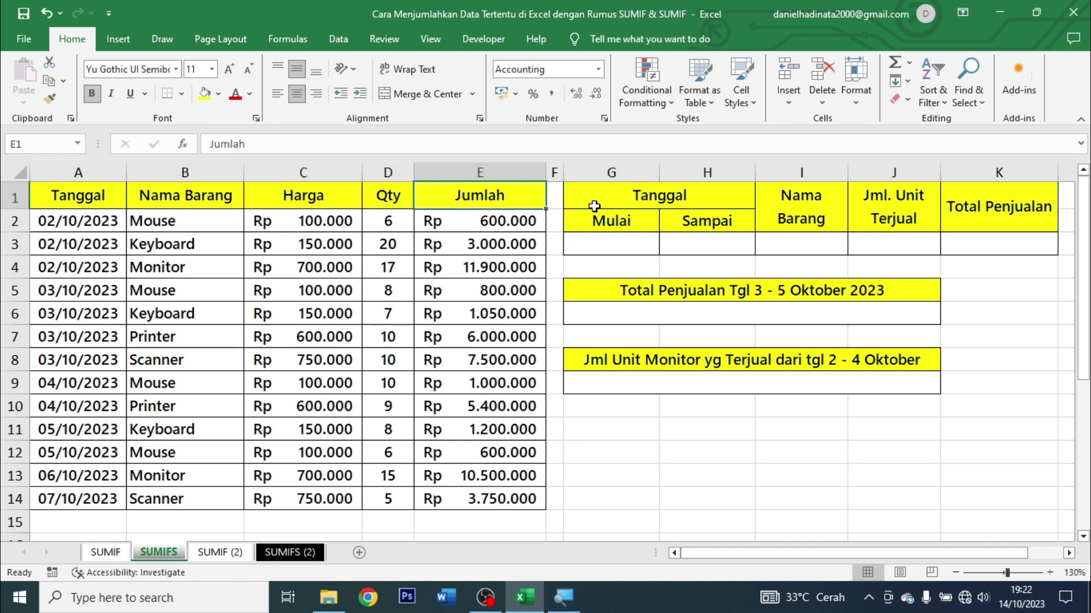
{"action": "mouse_move", "coordinate": [650, 196]}
{"action": "left_mouse_down"}
{"action": "mouse_move", "coordinate": [870, 190]}
{"action": "mouse_move", "coordinate": [973, 242]}
{"action": "left_mouse_up"}
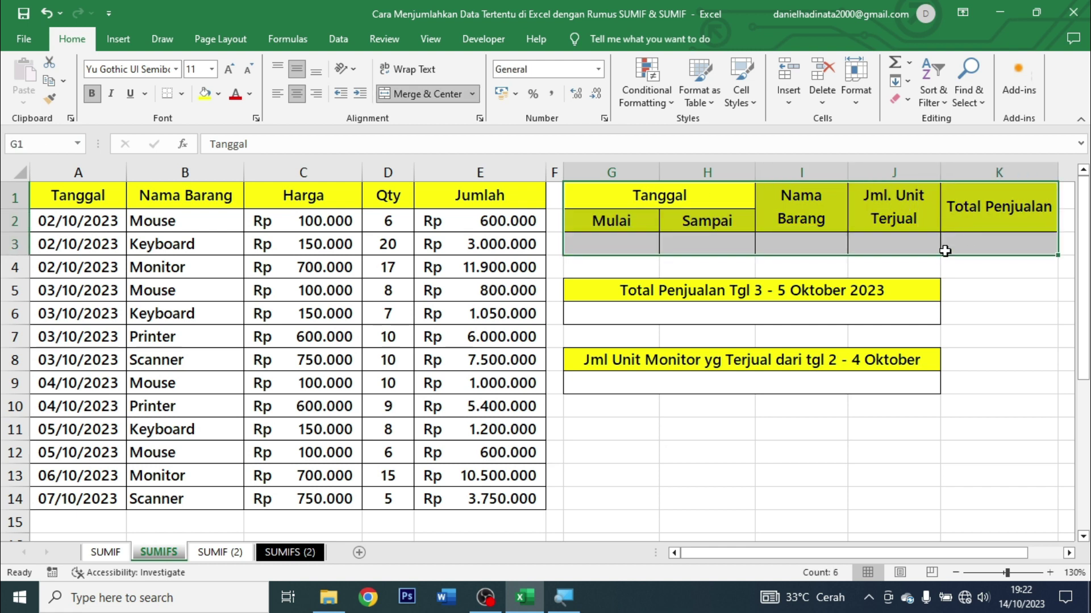
{"action": "left_click", "coordinate": [782, 304]}
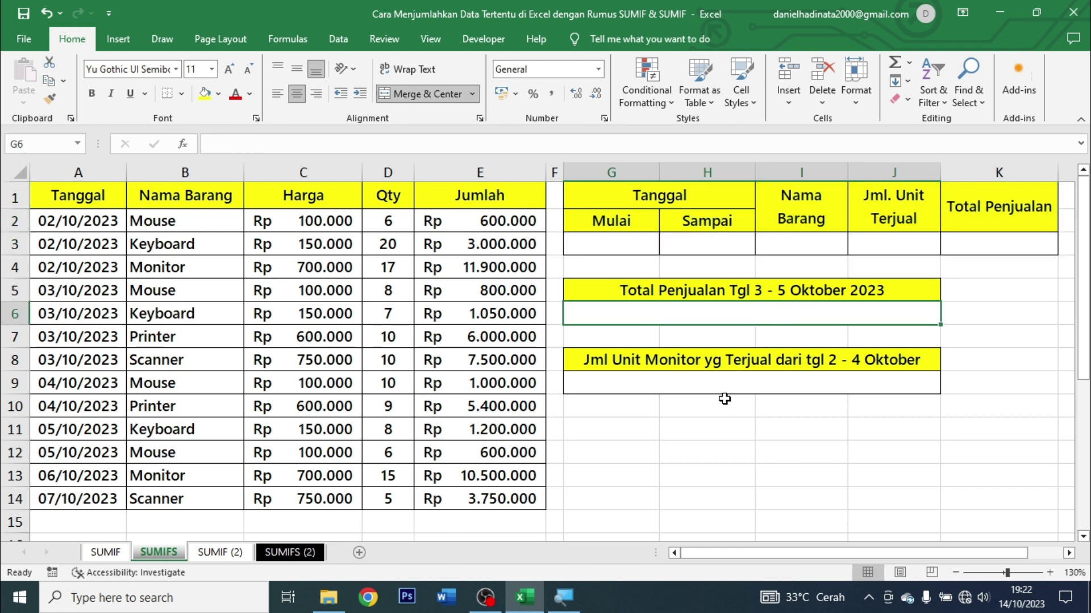
{"action": "left_click", "coordinate": [679, 452]}
{"action": "left_click", "coordinate": [632, 248]}
{"action": "left_click", "coordinate": [670, 245]}
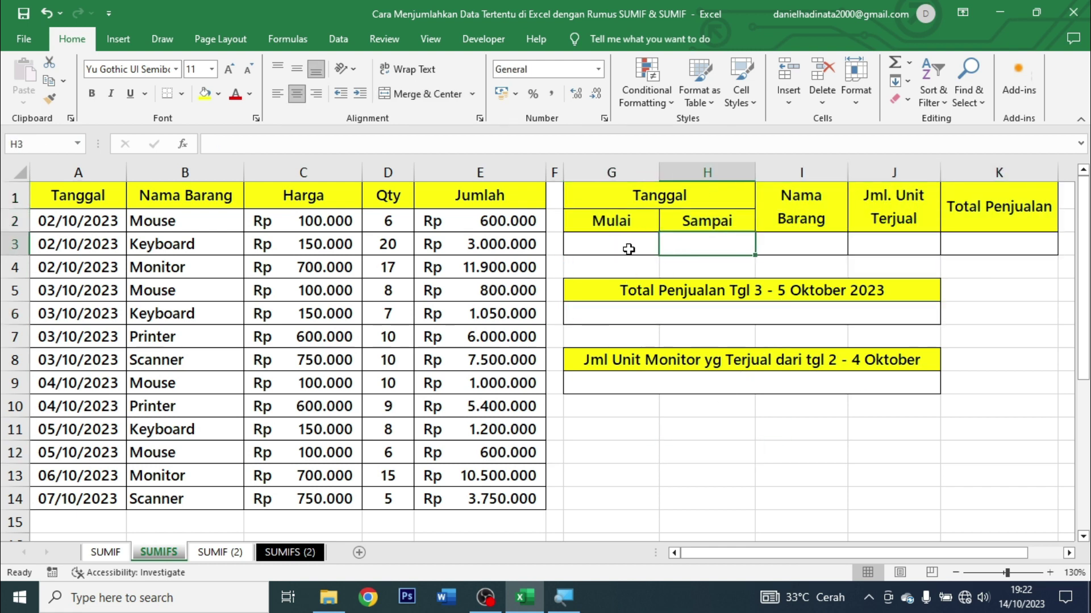
{"action": "left_click", "coordinate": [653, 246]}
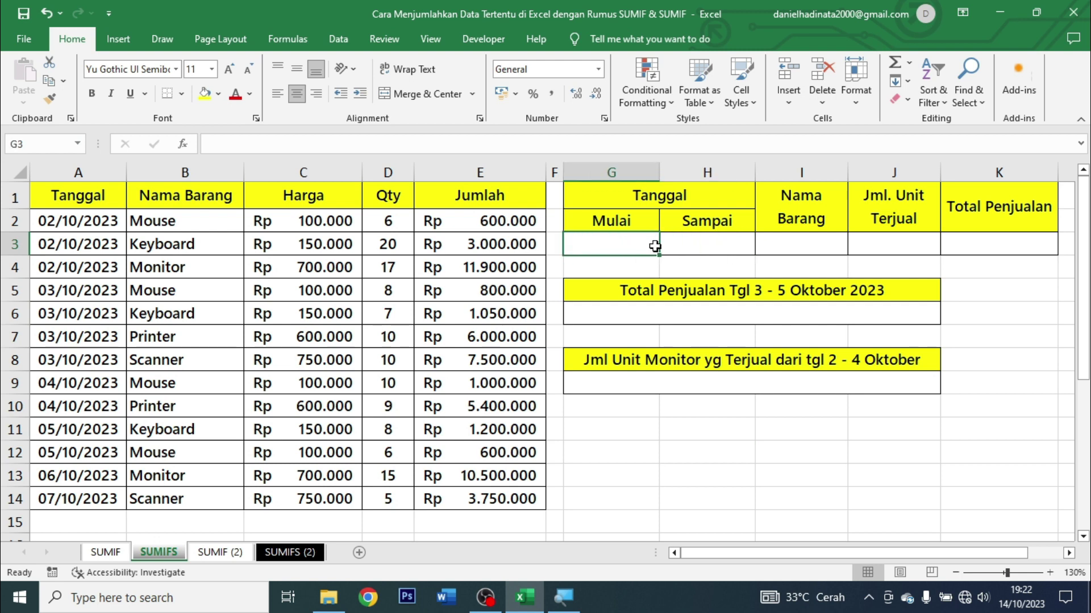
{"action": "left_click_drag", "start_coordinate": [655, 246], "coordinate": [752, 264]}
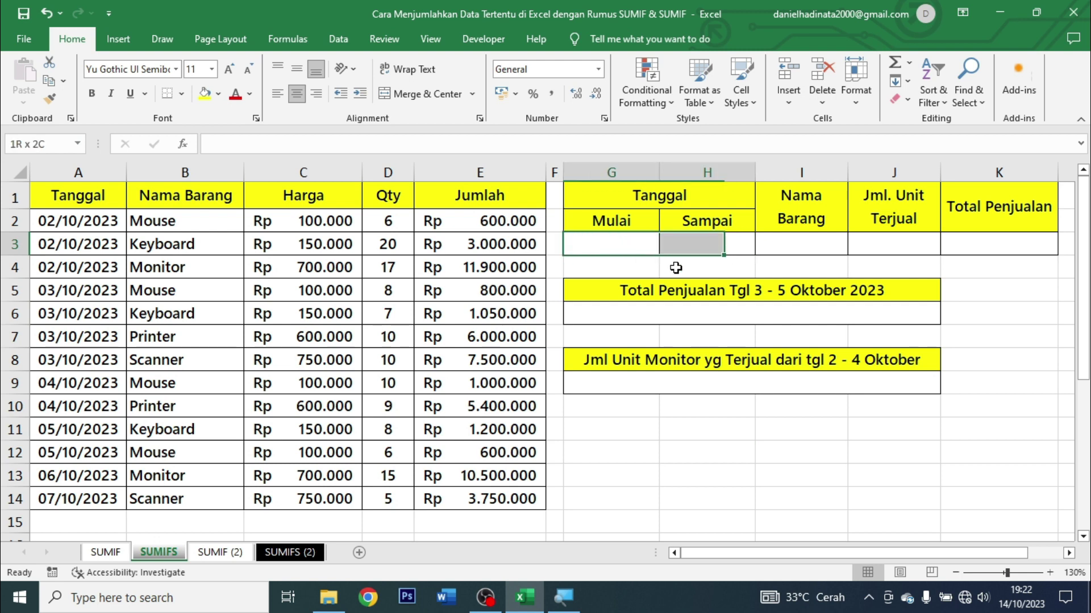
{"action": "left_click", "coordinate": [656, 247]}
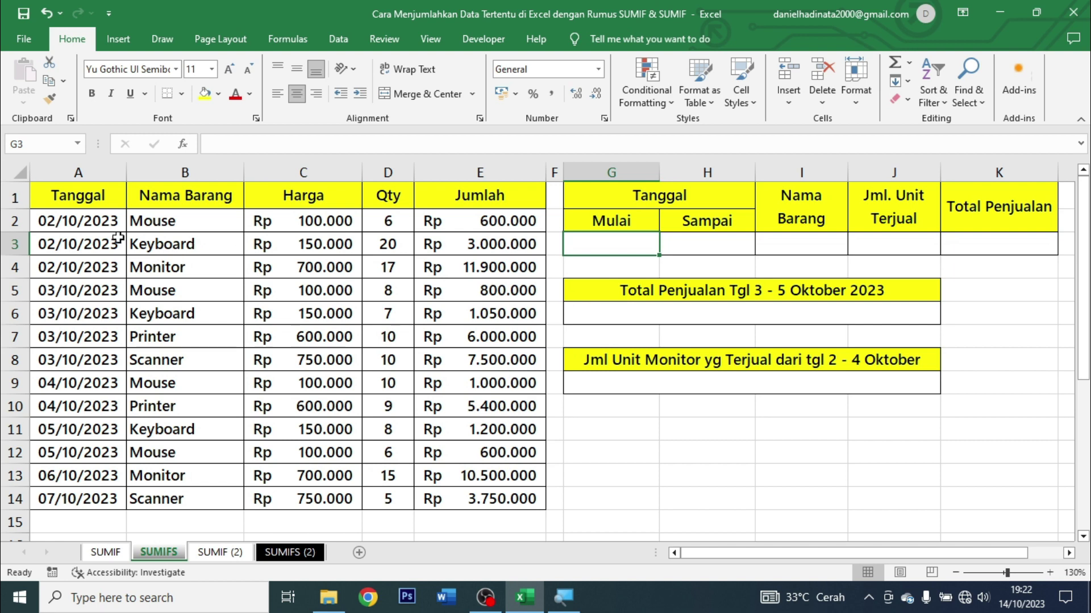
{"action": "left_click_drag", "start_coordinate": [114, 223], "coordinate": [88, 491]}
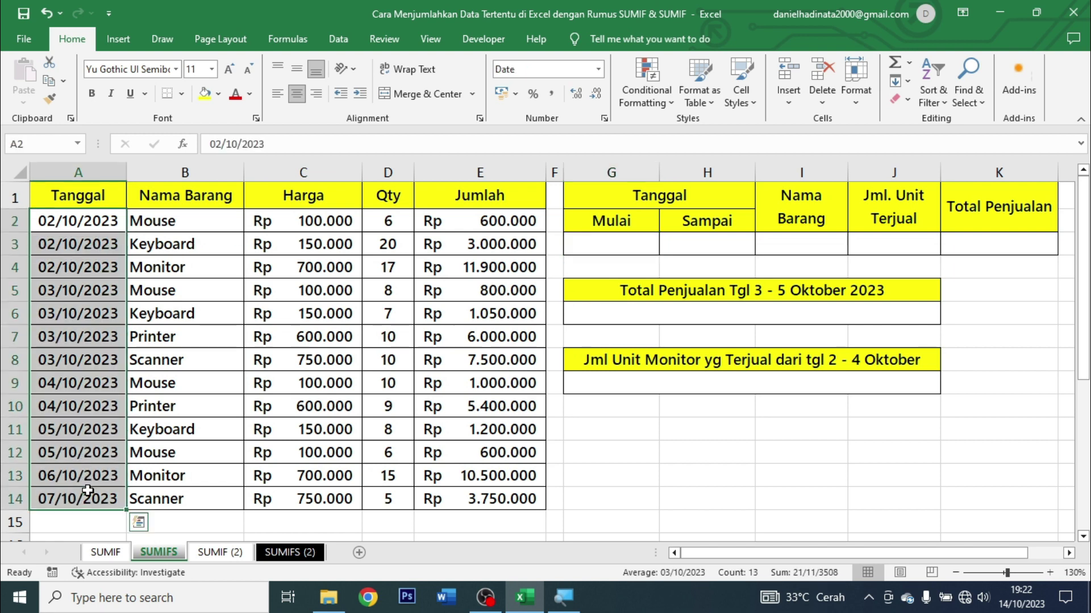
- Copy the sale dates and paste them starting at G11
{"action": "key", "text": "ctrl+c"}
{"action": "left_click", "coordinate": [627, 436]}
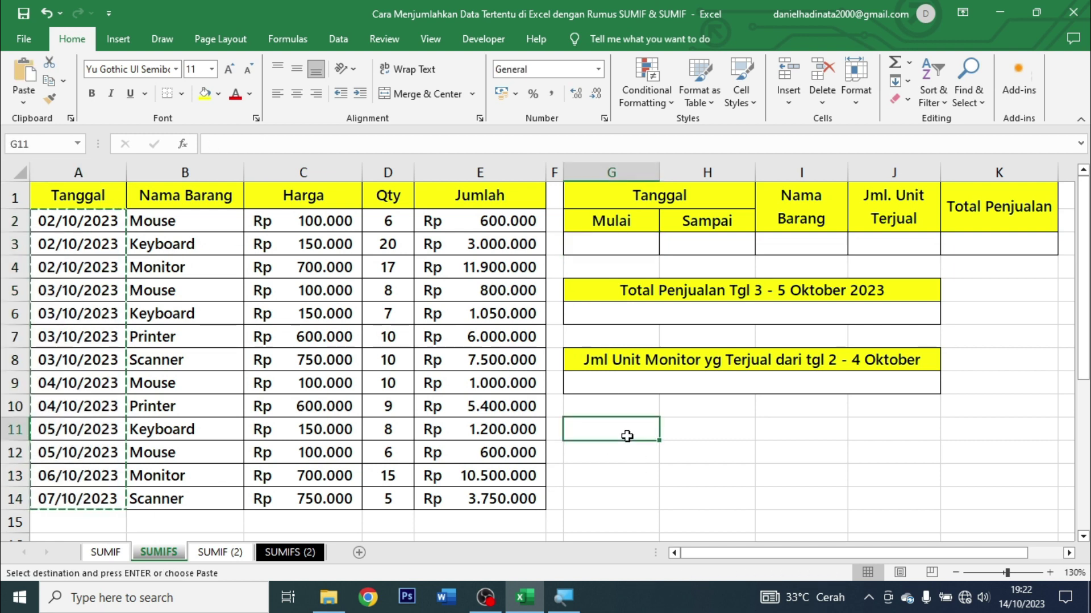
{"action": "key", "text": "ctrl+v"}
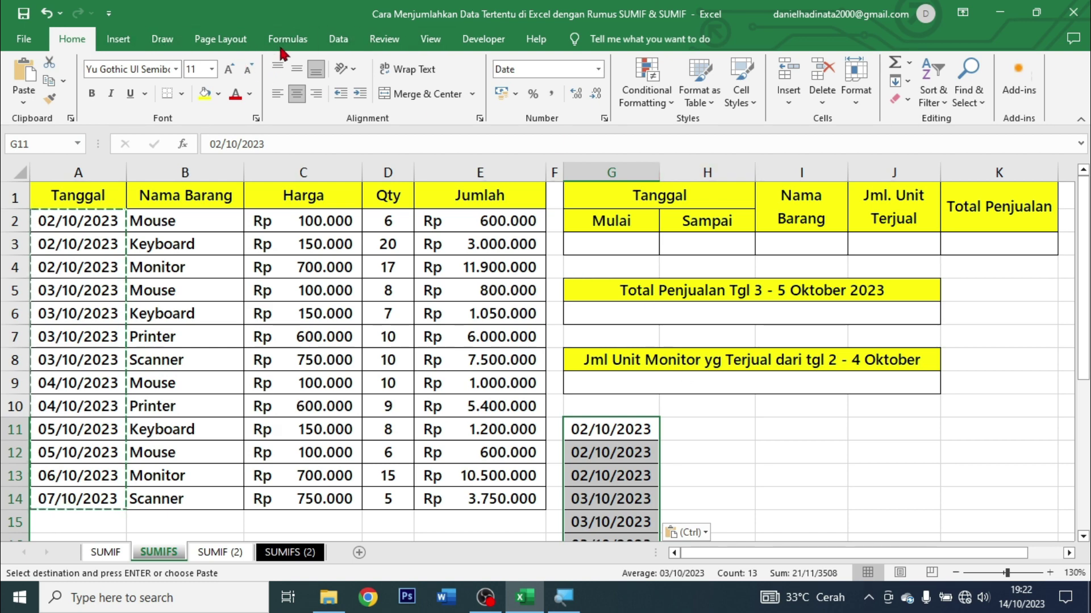
- Remove duplicates in column G, leaving six dates from 02/10/2023 to 07/10/2023
{"action": "left_click", "coordinate": [337, 39]}
{"action": "left_click", "coordinate": [705, 81]}
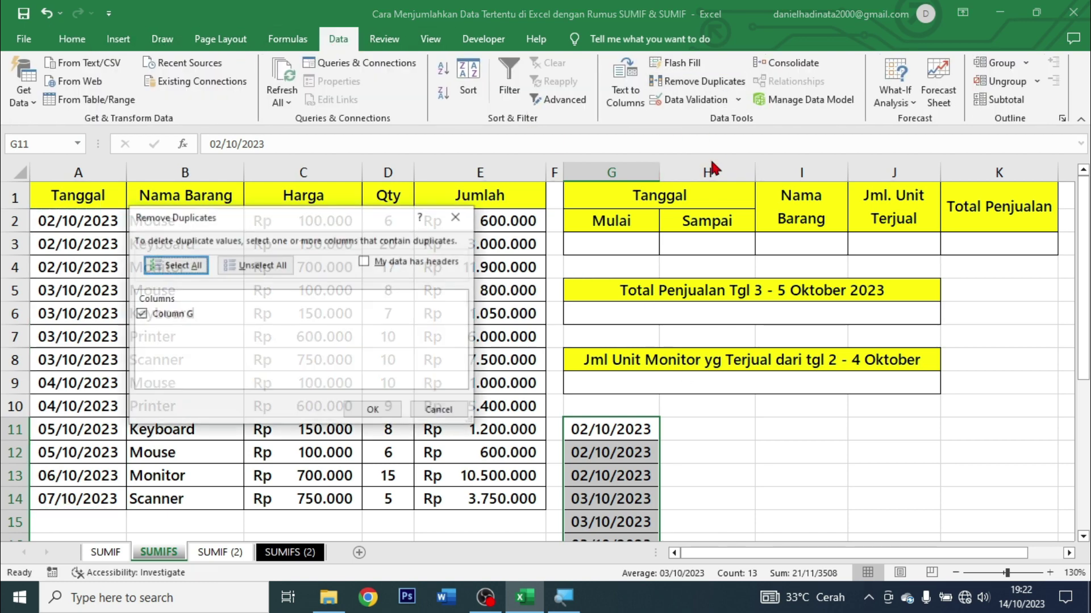
{"action": "left_click", "coordinate": [385, 410]}
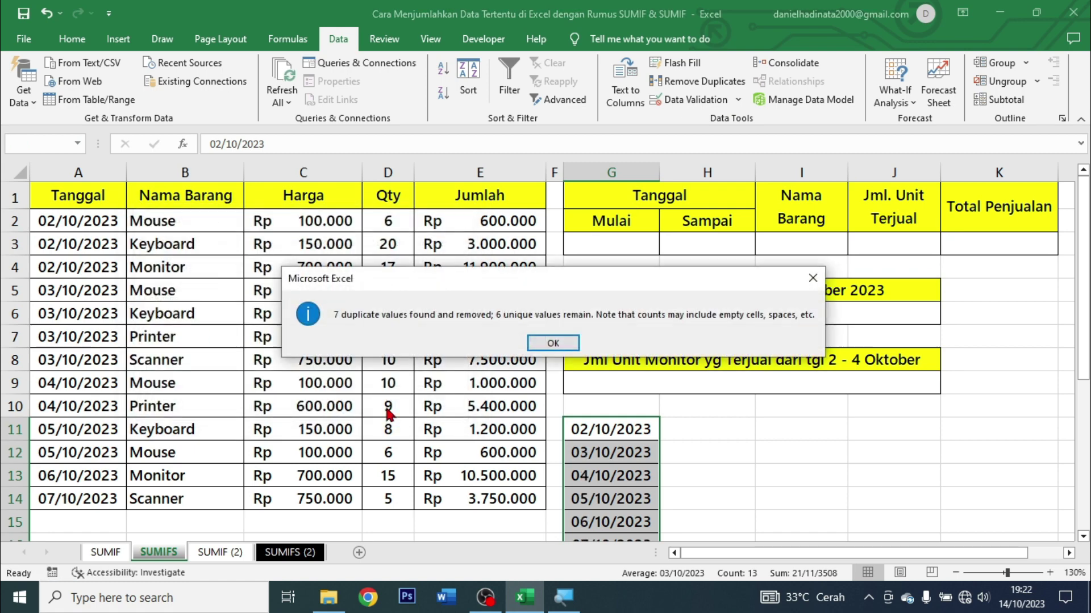
{"action": "left_click", "coordinate": [552, 343]}
{"action": "left_click", "coordinate": [611, 452]}
{"action": "scroll", "coordinate": [627, 463], "scroll_direction": "down", "scroll_amount": 3}
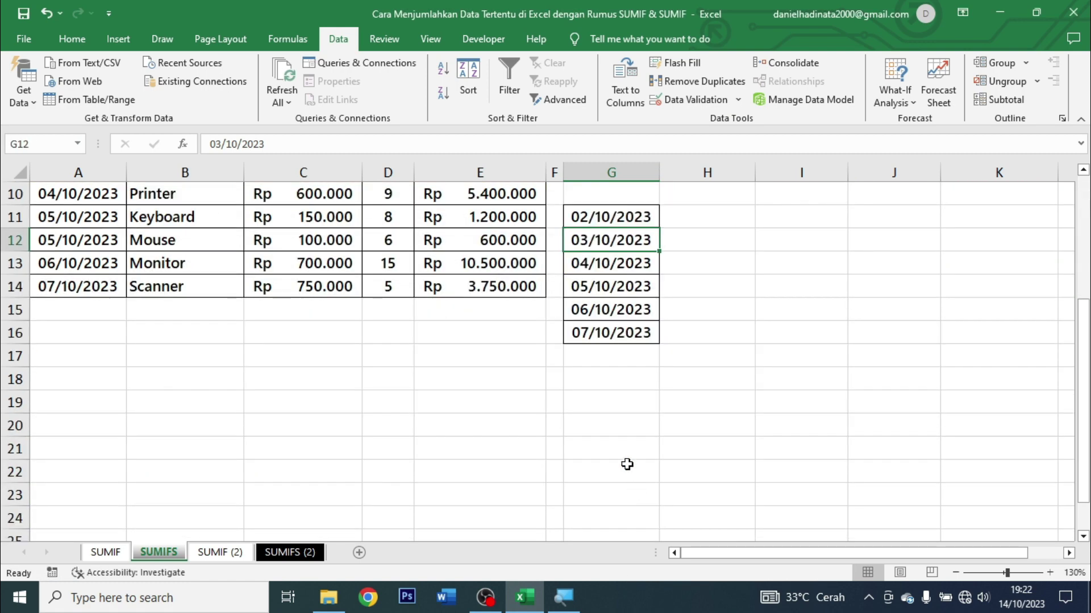
{"action": "scroll", "coordinate": [577, 356], "scroll_direction": "up", "scroll_amount": 1}
{"action": "left_click", "coordinate": [623, 289]}
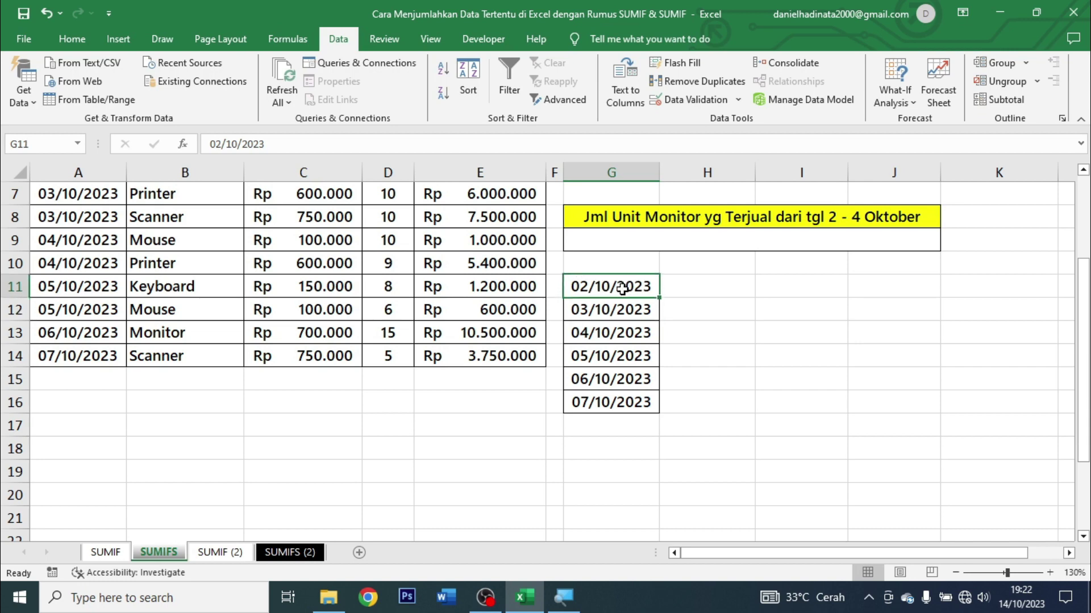
{"action": "left_click_drag", "start_coordinate": [613, 401], "coordinate": [615, 287]}
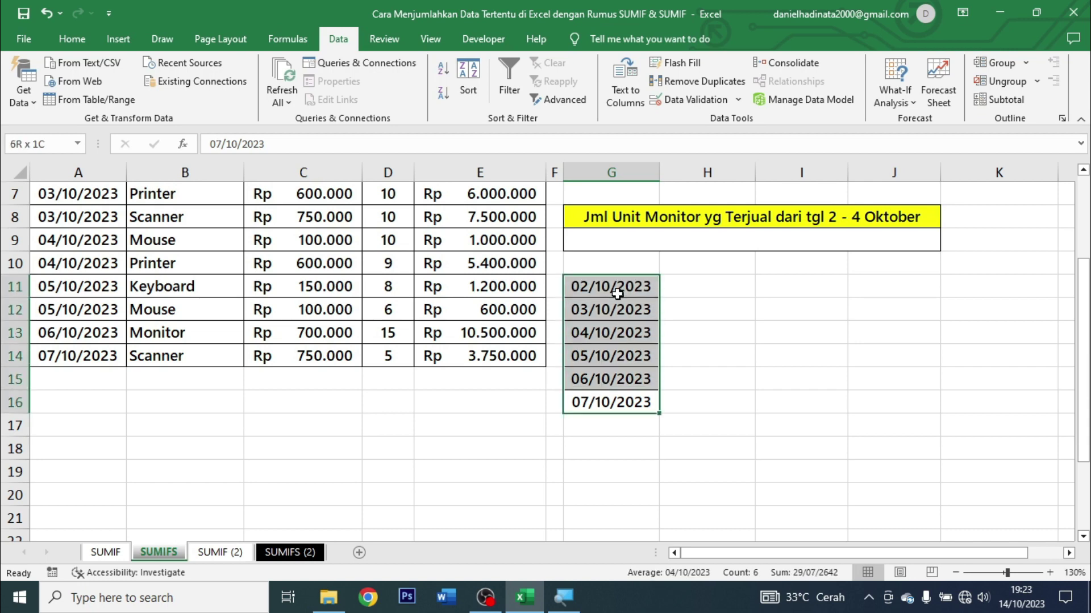
{"action": "left_click", "coordinate": [674, 292]}
{"action": "scroll", "coordinate": [716, 377], "scroll_direction": "up", "scroll_amount": 2}
- Copy the item names from column B and paste them into H11
{"action": "left_click", "coordinate": [791, 247]}
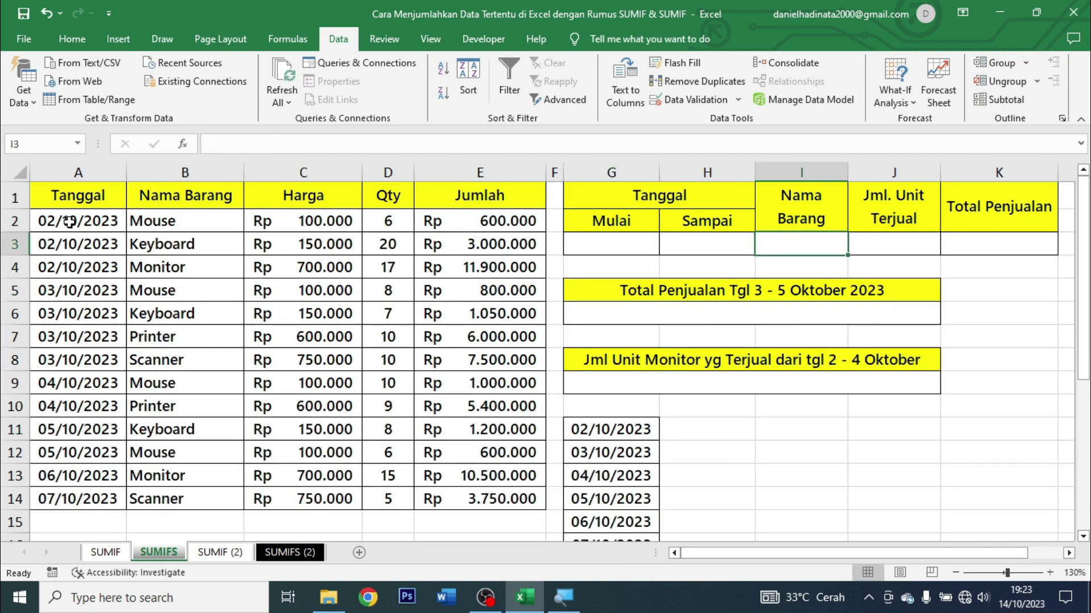
{"action": "left_click_drag", "start_coordinate": [170, 224], "coordinate": [170, 500]}
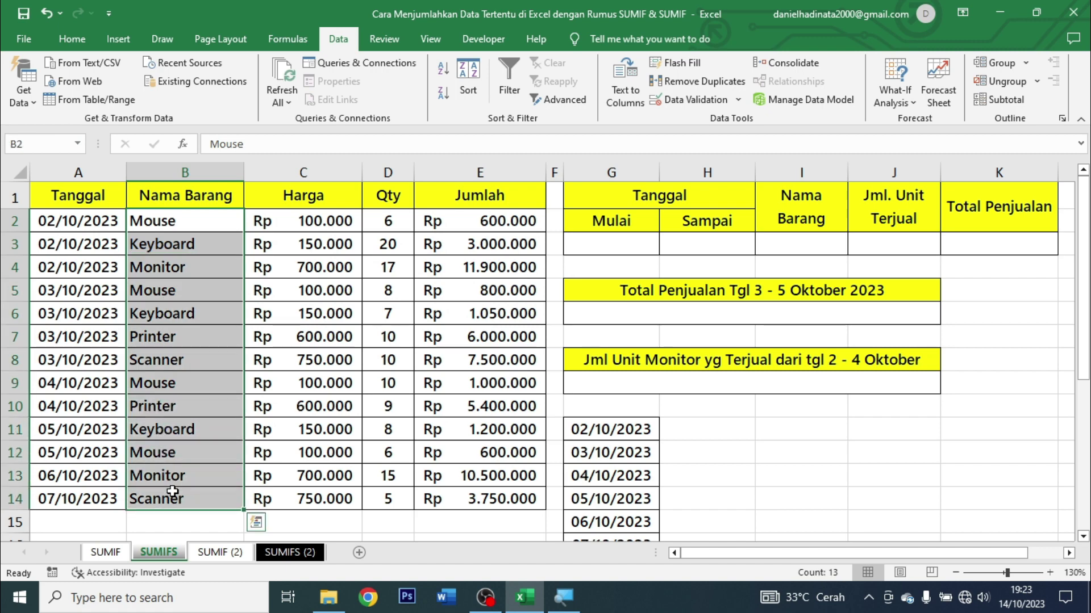
{"action": "key", "text": "ctrl+c"}
{"action": "left_click", "coordinate": [683, 430]}
{"action": "key", "text": "ctrl+v"}
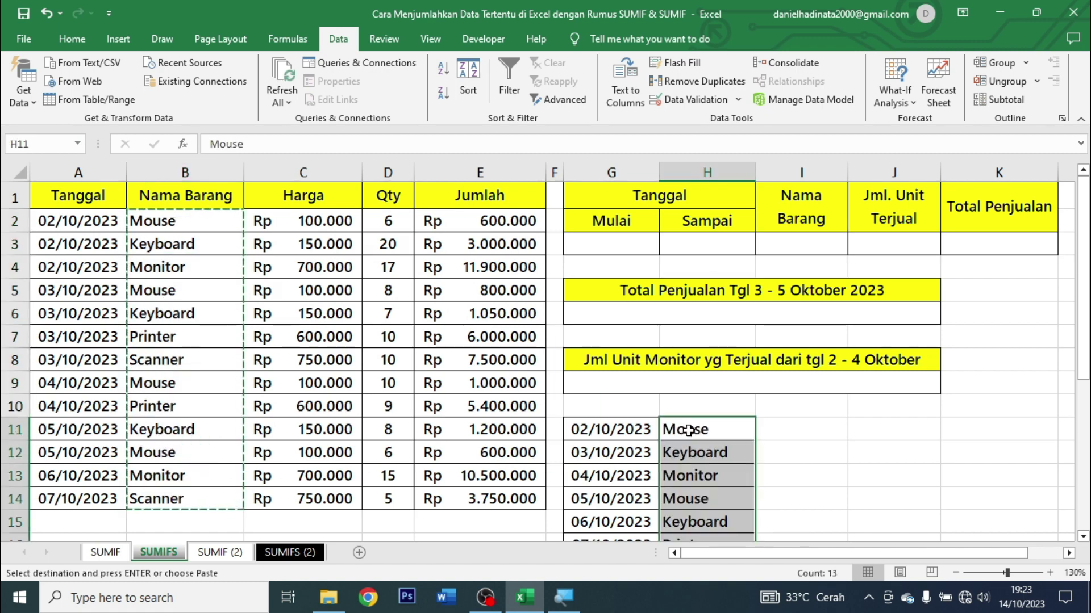
{"action": "scroll", "coordinate": [725, 442], "scroll_direction": "down", "scroll_amount": 3}
{"action": "scroll", "coordinate": [725, 442], "scroll_direction": "up", "scroll_amount": 3}
- Remove duplicate item names, comparing only column H with Column G unchecked
{"action": "left_click", "coordinate": [697, 82]}
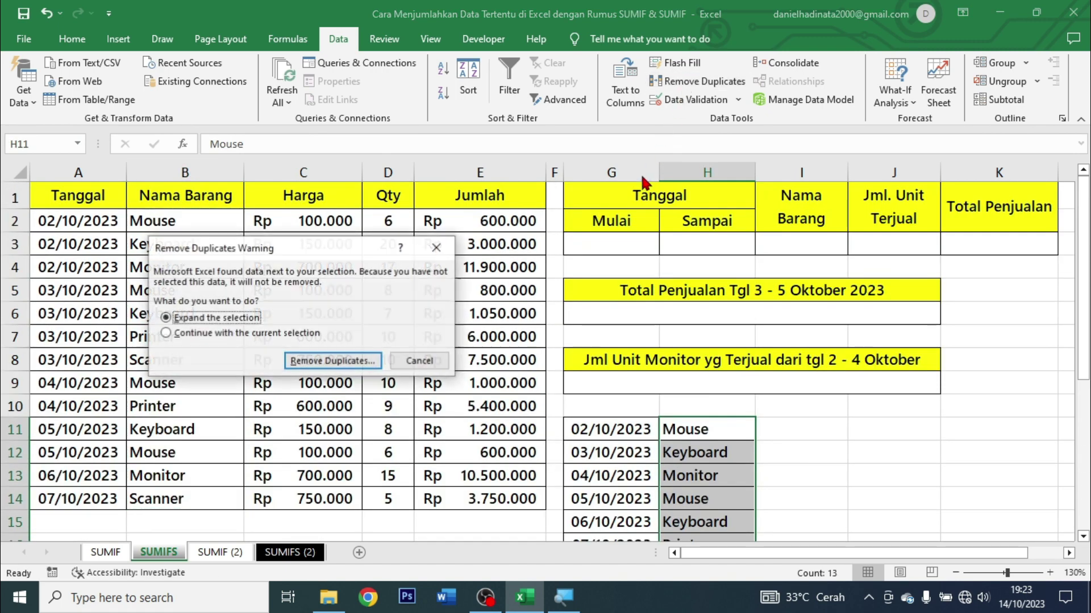
{"action": "left_click", "coordinate": [301, 364]}
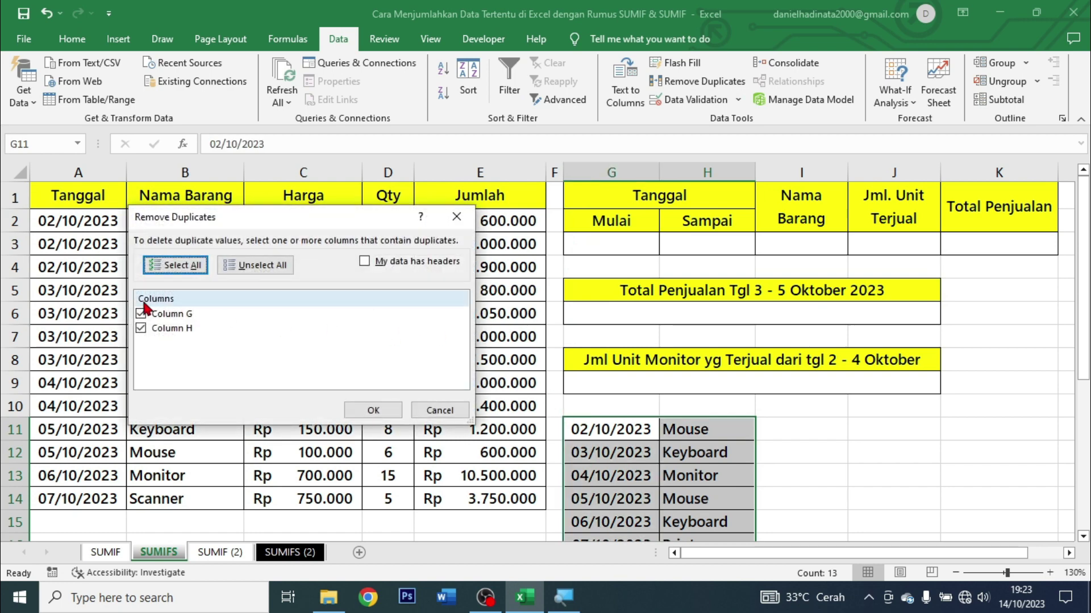
{"action": "left_click", "coordinate": [138, 317]}
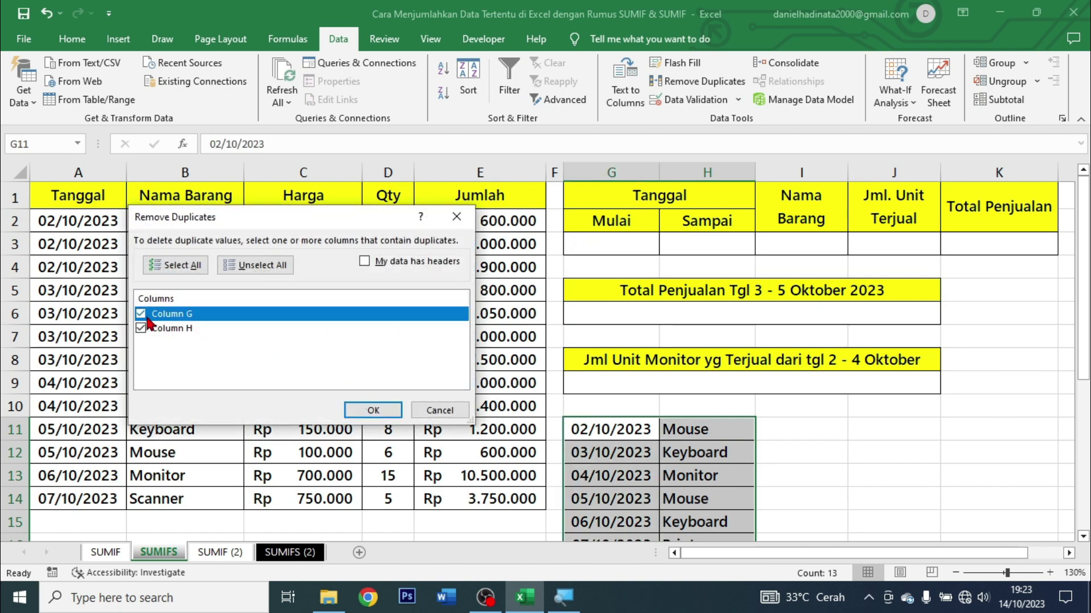
{"action": "left_click", "coordinate": [142, 315]}
{"action": "left_click", "coordinate": [373, 411]}
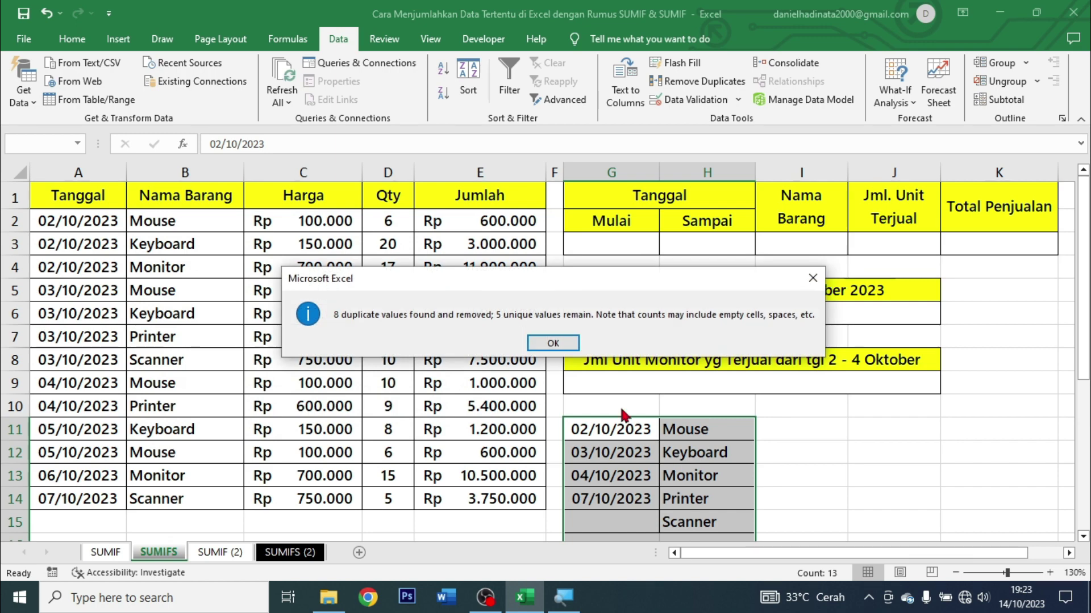
{"action": "left_click", "coordinate": [551, 343]}
- Review the five unique items, Mouse, Keyboard, Monitor, Printer and Scanner
{"action": "left_click", "coordinate": [701, 452]}
{"action": "scroll", "coordinate": [738, 471], "scroll_direction": "down", "scroll_amount": 1}
{"action": "left_click", "coordinate": [692, 447]}
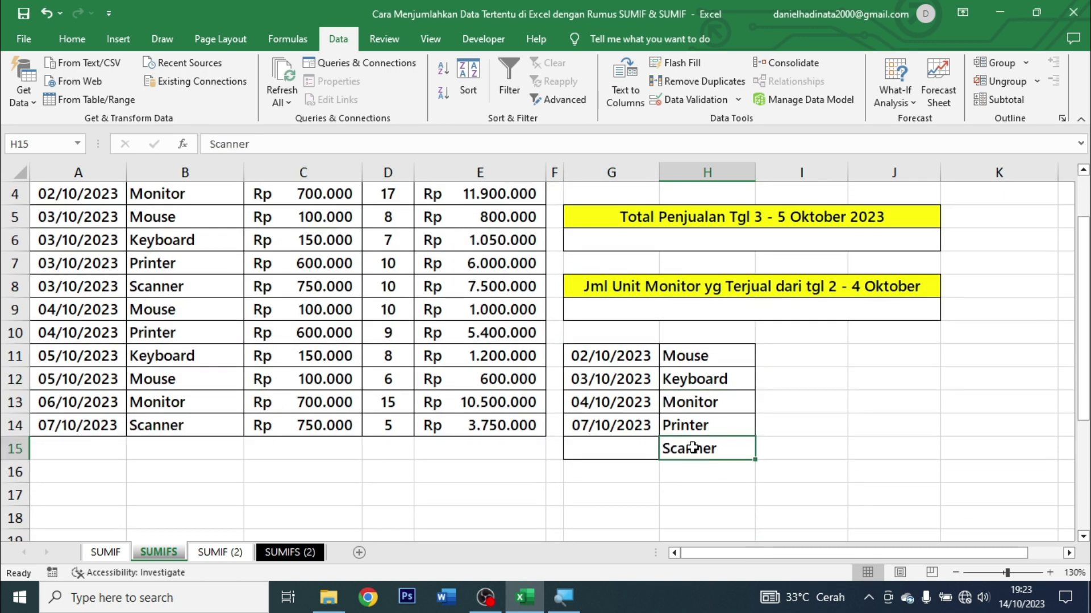
{"action": "left_click", "coordinate": [691, 362]}
{"action": "left_click", "coordinate": [693, 379]}
{"action": "left_click", "coordinate": [693, 402]}
{"action": "left_click", "coordinate": [690, 450]}
{"action": "scroll", "coordinate": [739, 494], "scroll_direction": "up", "scroll_amount": 1}
{"action": "left_click", "coordinate": [627, 244]}
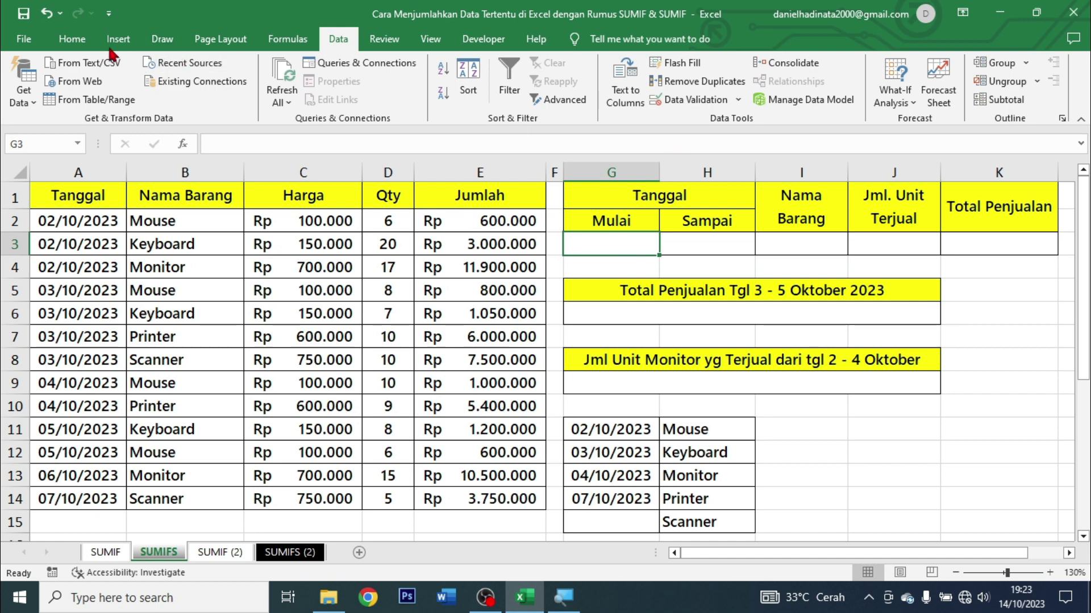
- Add a List data validation to G3 with source $G$11:$G$14
{"action": "left_click", "coordinate": [64, 45]}
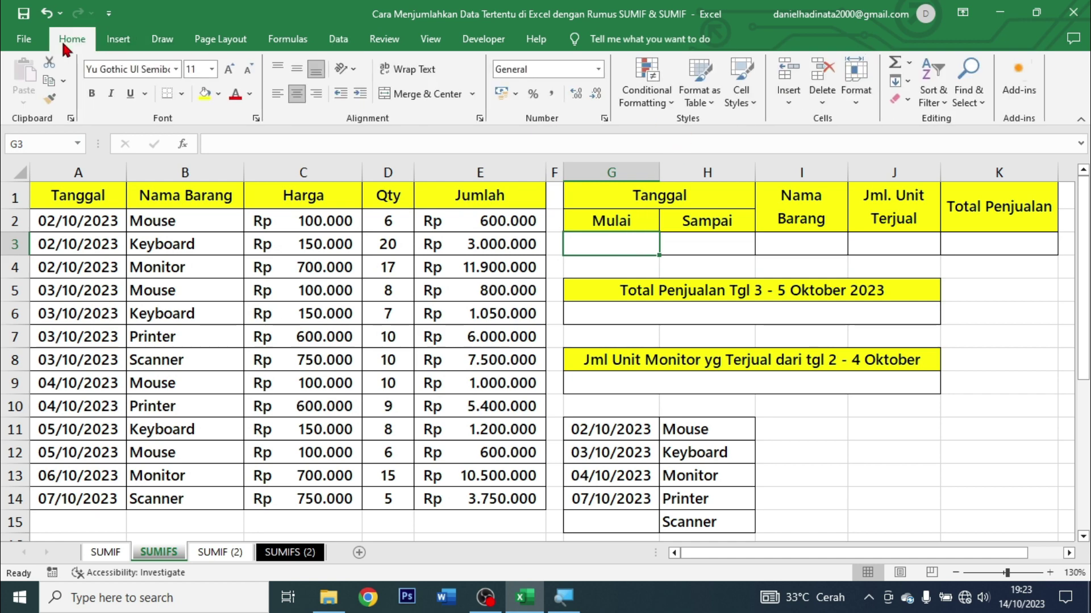
{"action": "left_click", "coordinate": [338, 38]}
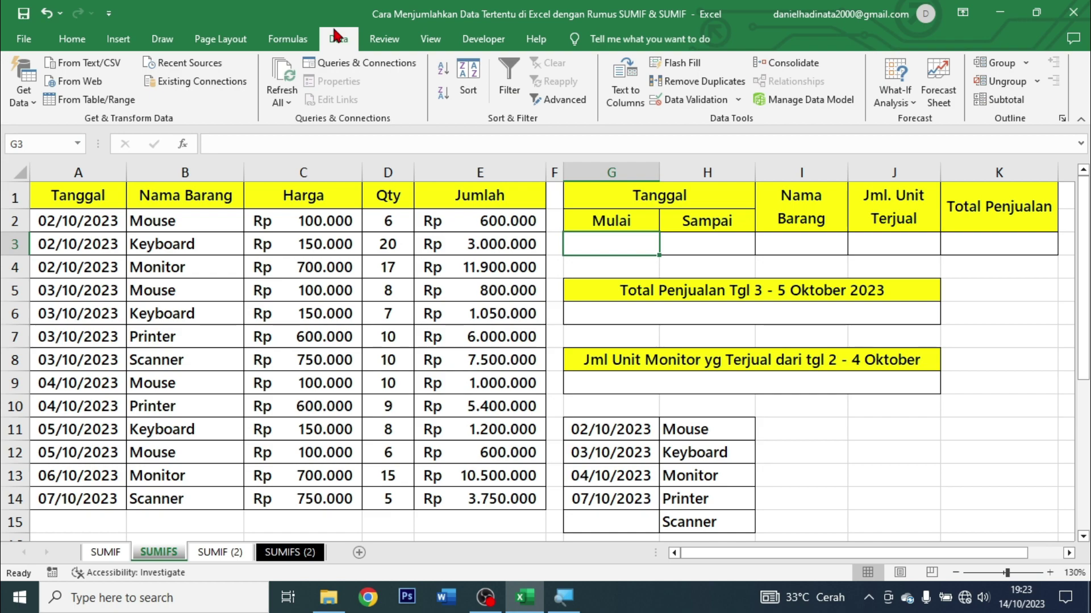
{"action": "left_click", "coordinate": [676, 105]}
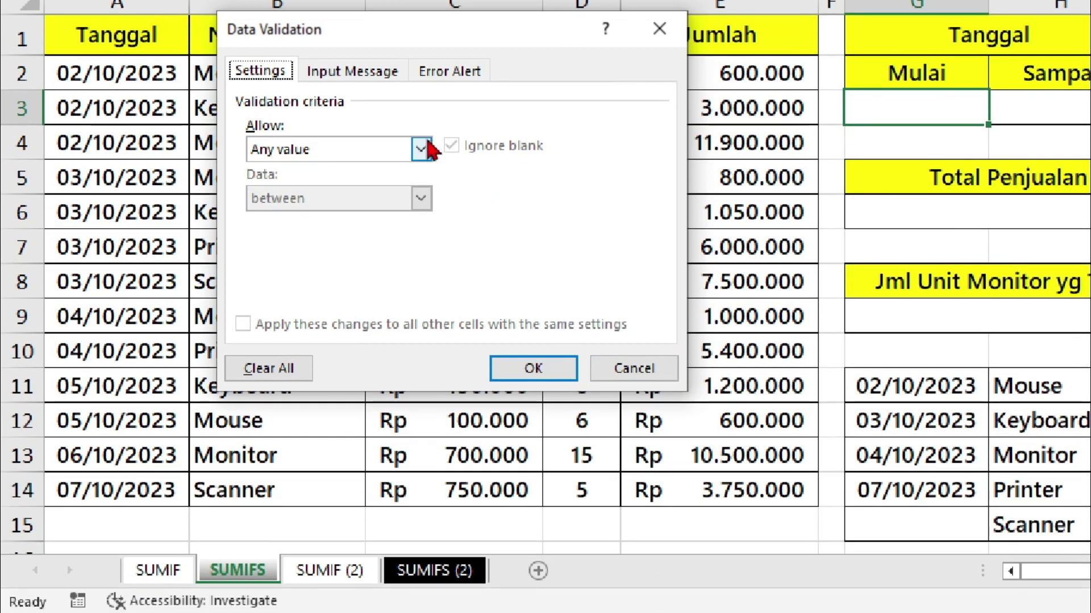
{"action": "left_click", "coordinate": [421, 149]}
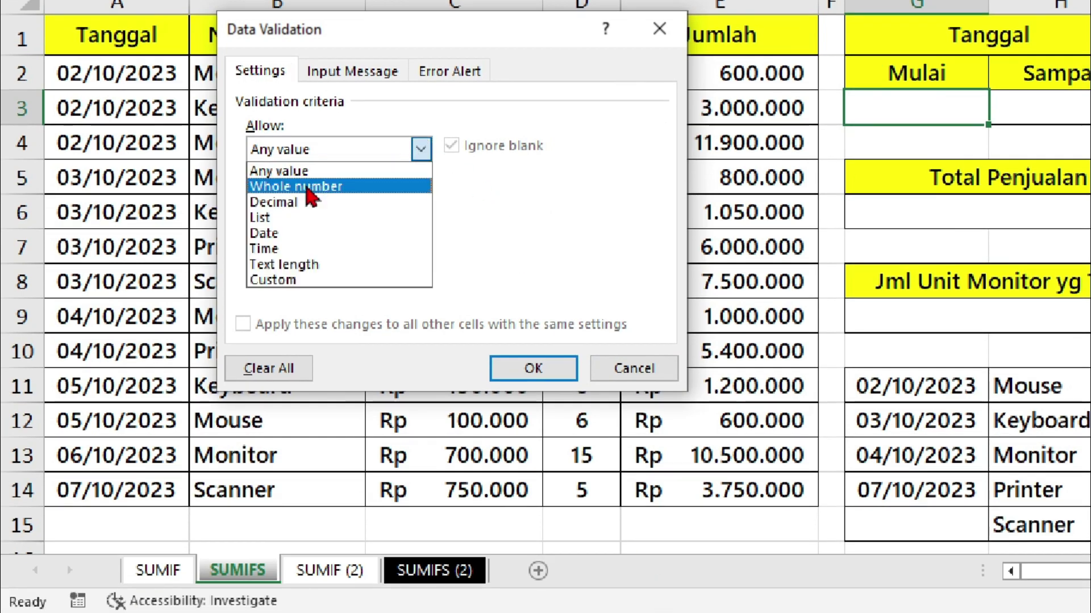
{"action": "left_click", "coordinate": [280, 219]}
{"action": "left_click", "coordinate": [377, 246]}
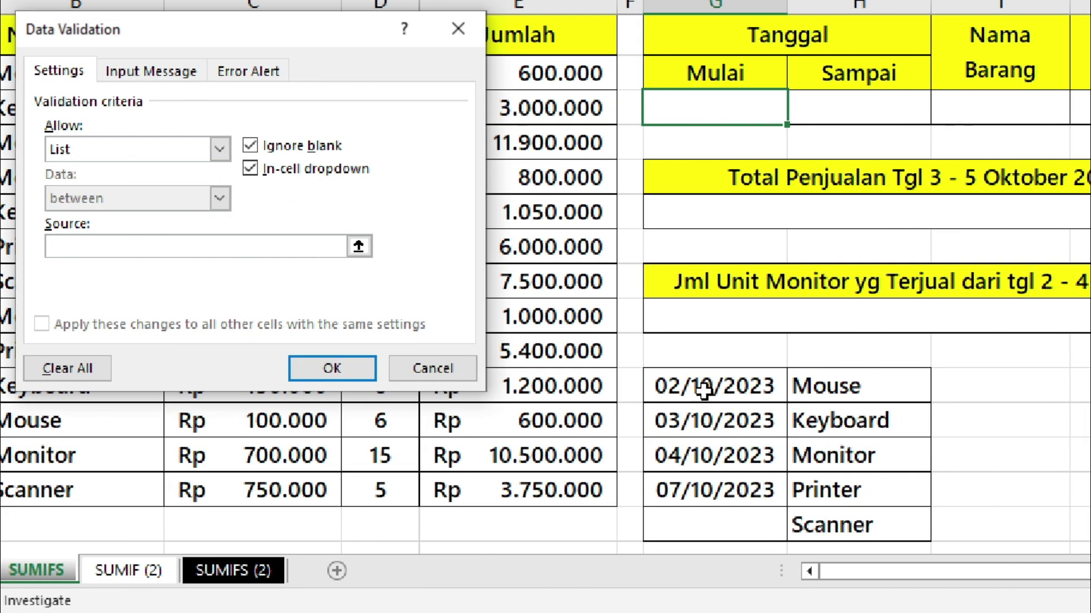
{"action": "left_click_drag", "start_coordinate": [703, 387], "coordinate": [701, 490]}
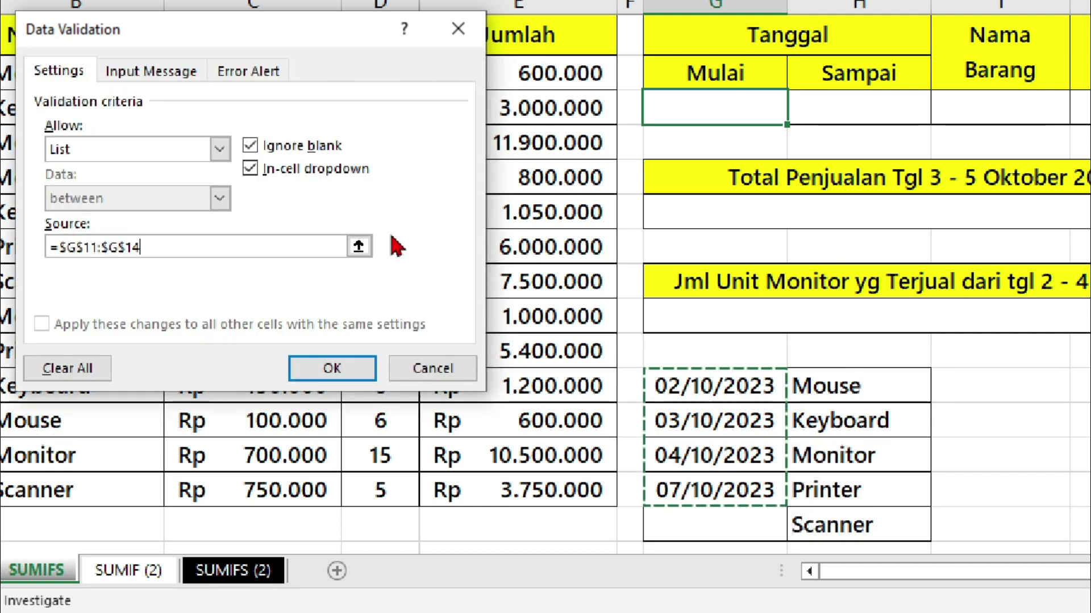
{"action": "left_click", "coordinate": [332, 370]}
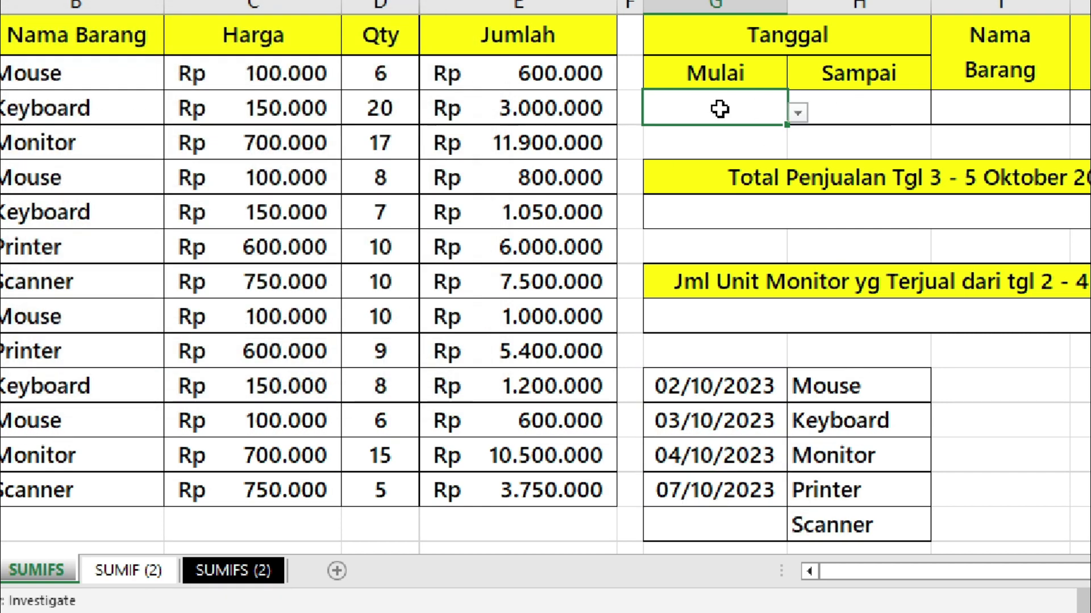
- Fill the date dropdown from G3 across to H3 and test it
{"action": "left_click_drag", "start_coordinate": [780, 122], "coordinate": [936, 126]}
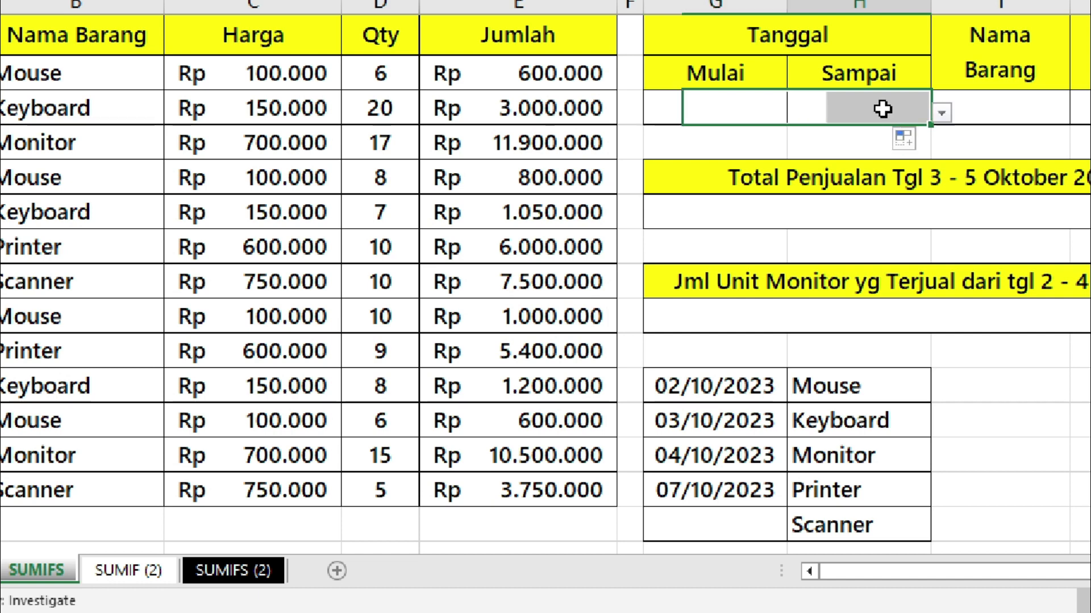
{"action": "left_click", "coordinate": [942, 113]}
{"action": "left_click", "coordinate": [1047, 110]}
- Give I3 a List validation dropdown sourced from the item names H11:H15
{"action": "scroll", "coordinate": [1064, 126], "scroll_direction": "right", "scroll_amount": 3}
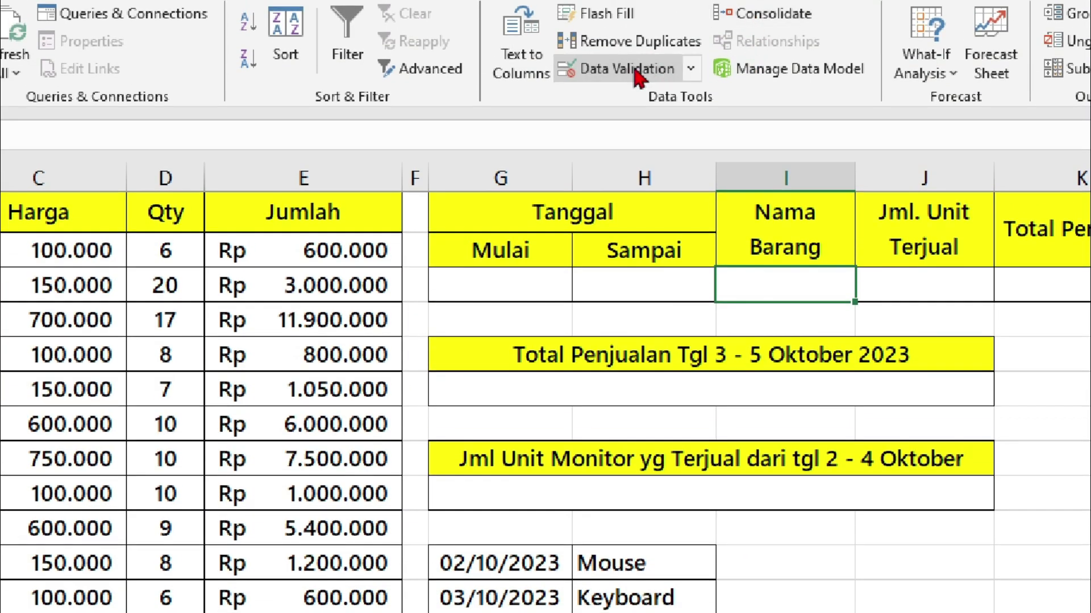
{"action": "left_click", "coordinate": [540, 69]}
{"action": "left_click", "coordinate": [256, 160]}
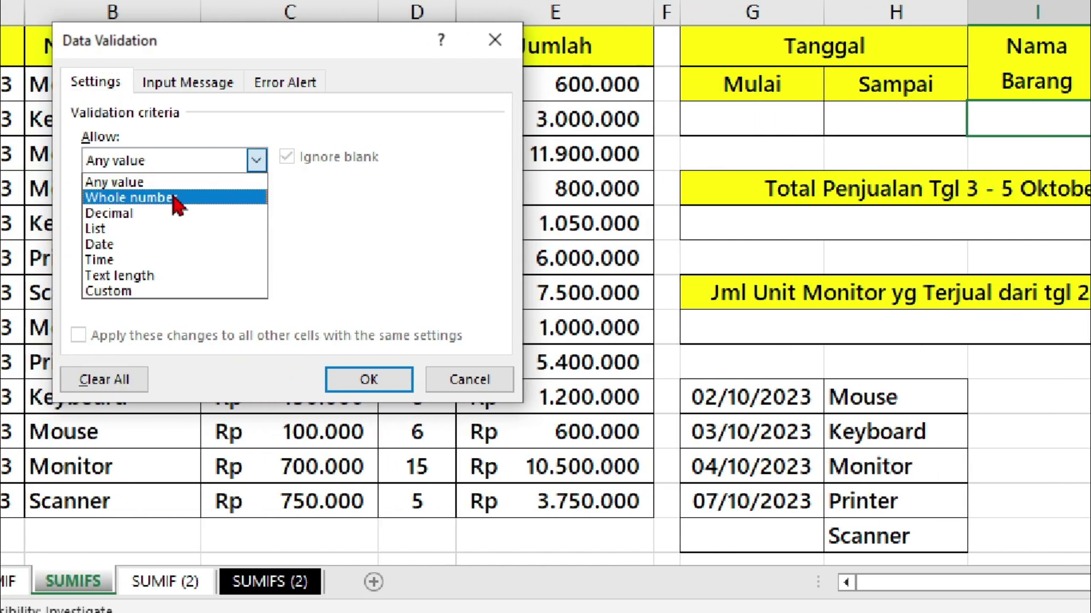
{"action": "left_click", "coordinate": [108, 227]}
{"action": "left_click", "coordinate": [343, 257]}
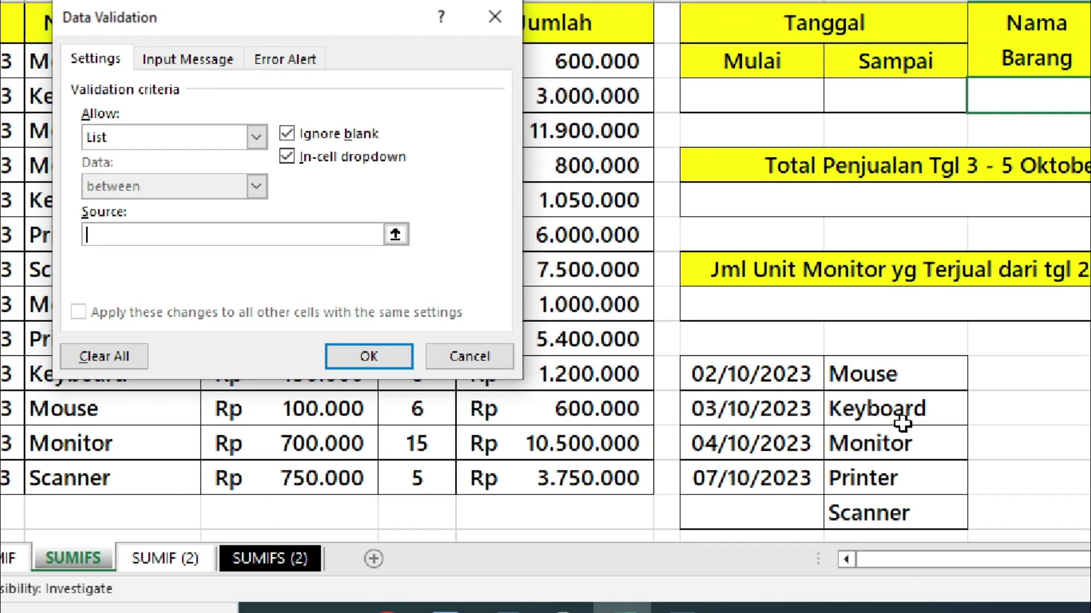
{"action": "left_click_drag", "start_coordinate": [894, 375], "coordinate": [897, 513]}
{"action": "left_click", "coordinate": [335, 361]}
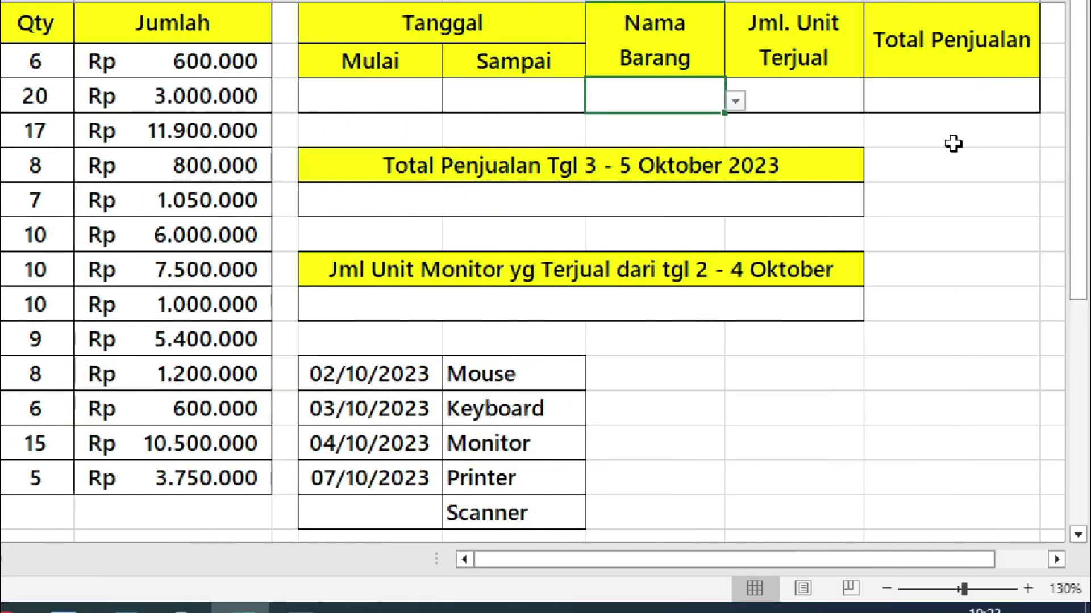
{"action": "left_click", "coordinate": [823, 140]}
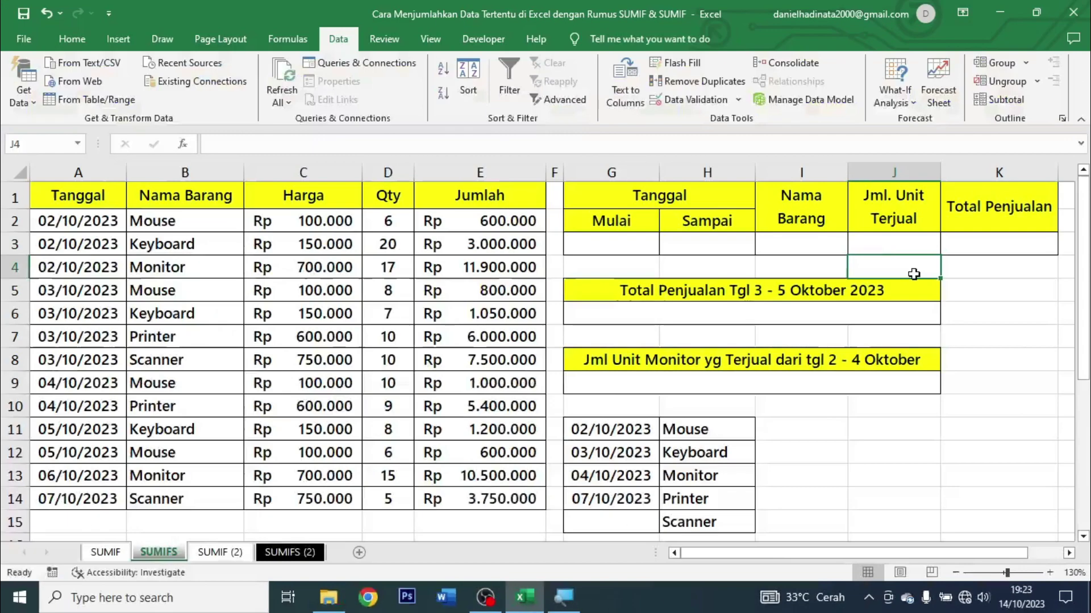
- Pick 03/10/2023 as the start date and format G3:H3 as Short Date
{"action": "left_click", "coordinate": [646, 250]}
{"action": "left_click", "coordinate": [666, 249]}
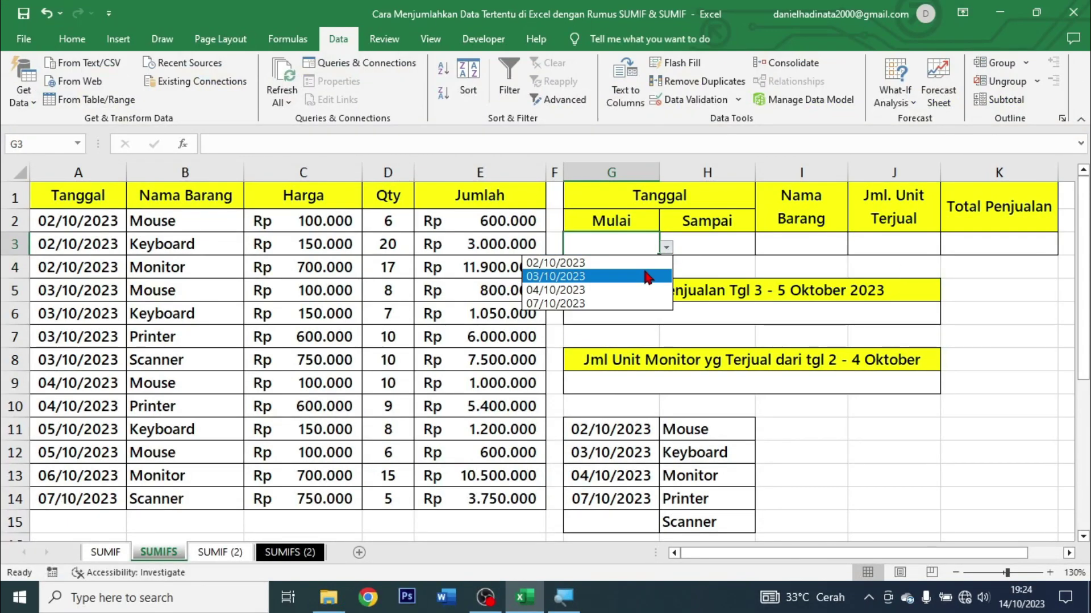
{"action": "left_click", "coordinate": [625, 262]}
{"action": "left_click_drag", "start_coordinate": [692, 244], "coordinate": [604, 238]}
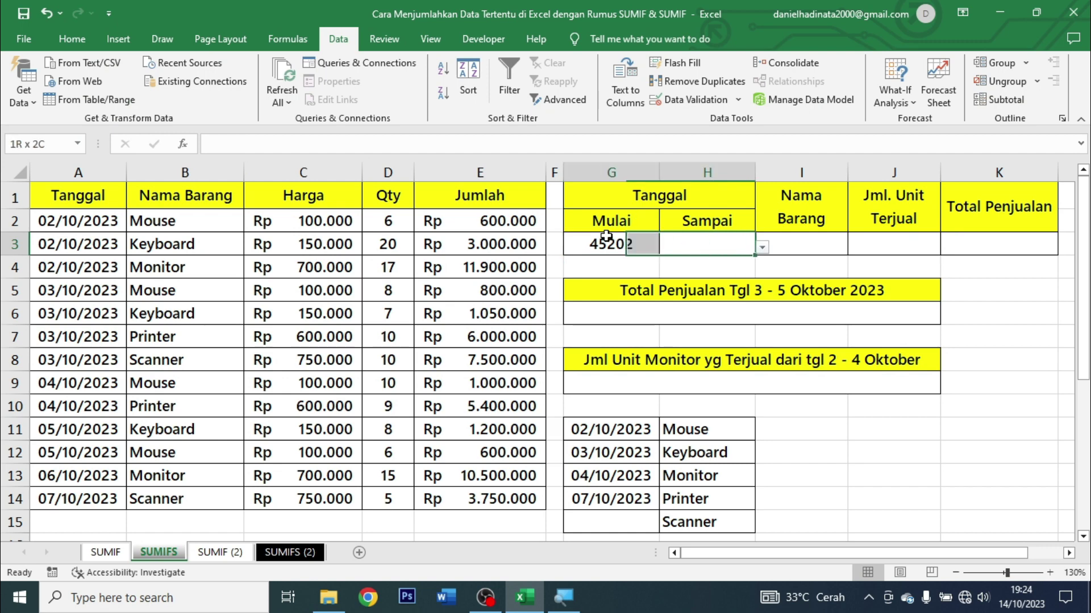
{"action": "left_click", "coordinate": [91, 49]}
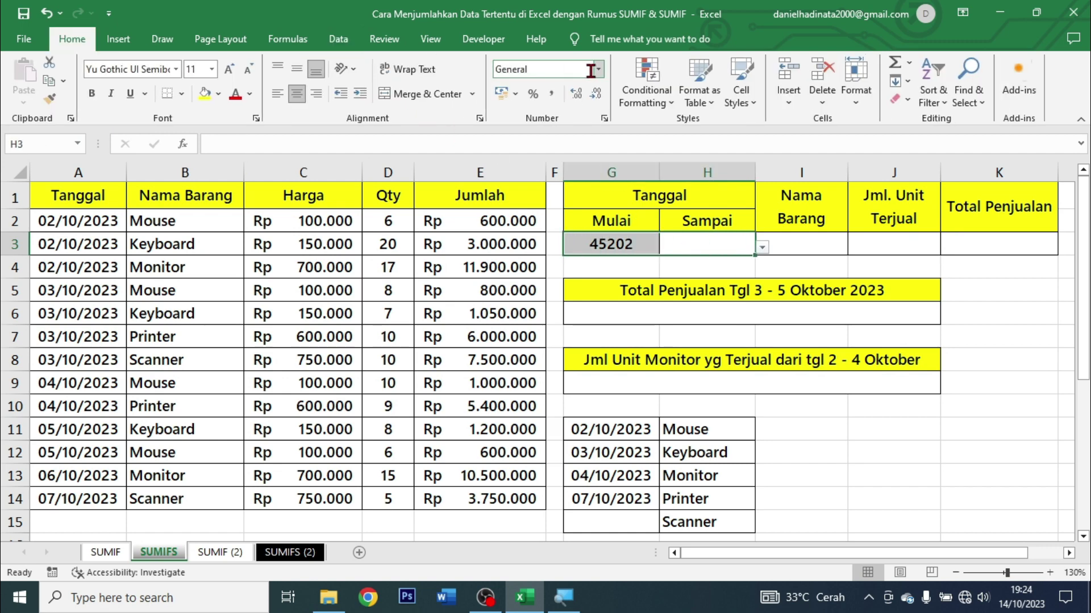
{"action": "left_click", "coordinate": [600, 70]}
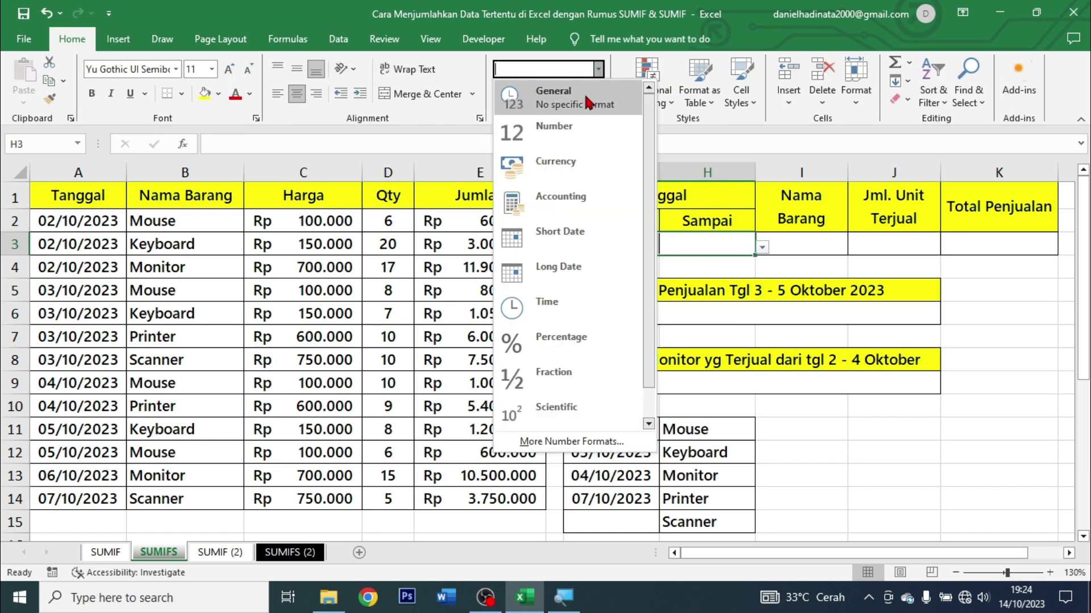
{"action": "left_click", "coordinate": [566, 232]}
- Choose 04/10/2023 as the end date in H3 and Monitor as the item in I3
{"action": "left_click_drag", "start_coordinate": [673, 235], "coordinate": [754, 250]}
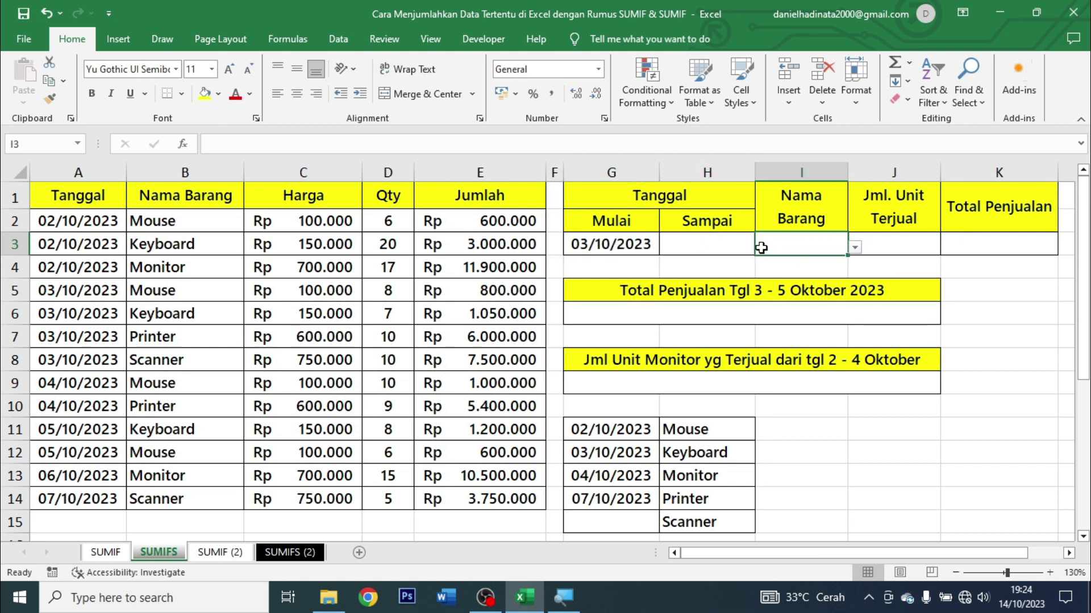
{"action": "left_click", "coordinate": [760, 247]}
{"action": "left_click", "coordinate": [682, 290]}
{"action": "left_click", "coordinate": [795, 246]}
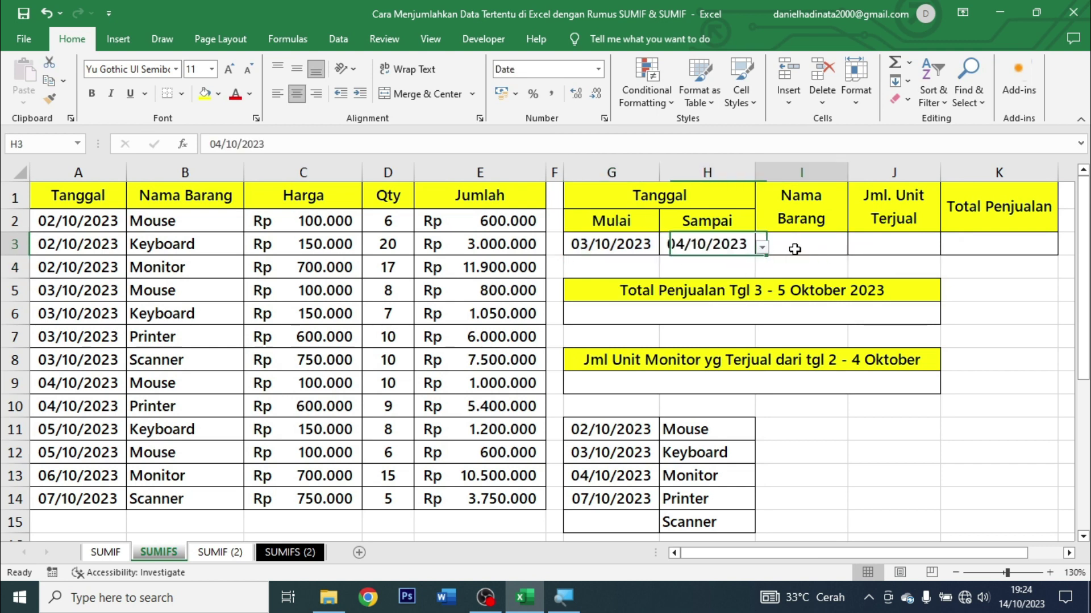
{"action": "left_click", "coordinate": [854, 248]}
{"action": "left_click", "coordinate": [812, 290]}
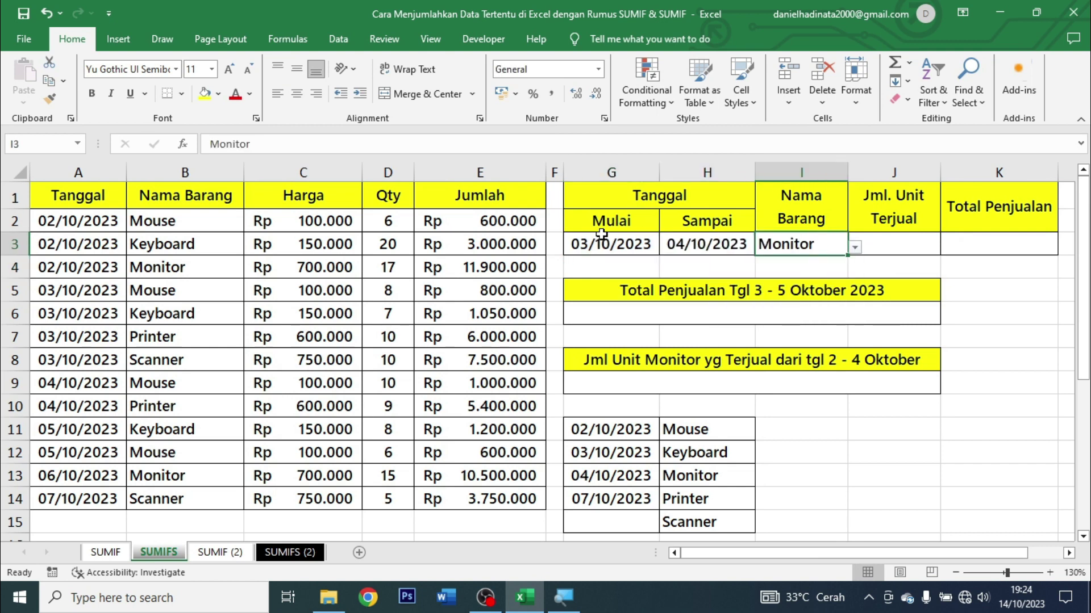
- Review the criteria cells G3, H3 and I3, ending on J3 for the formula
{"action": "left_click", "coordinate": [893, 242]}
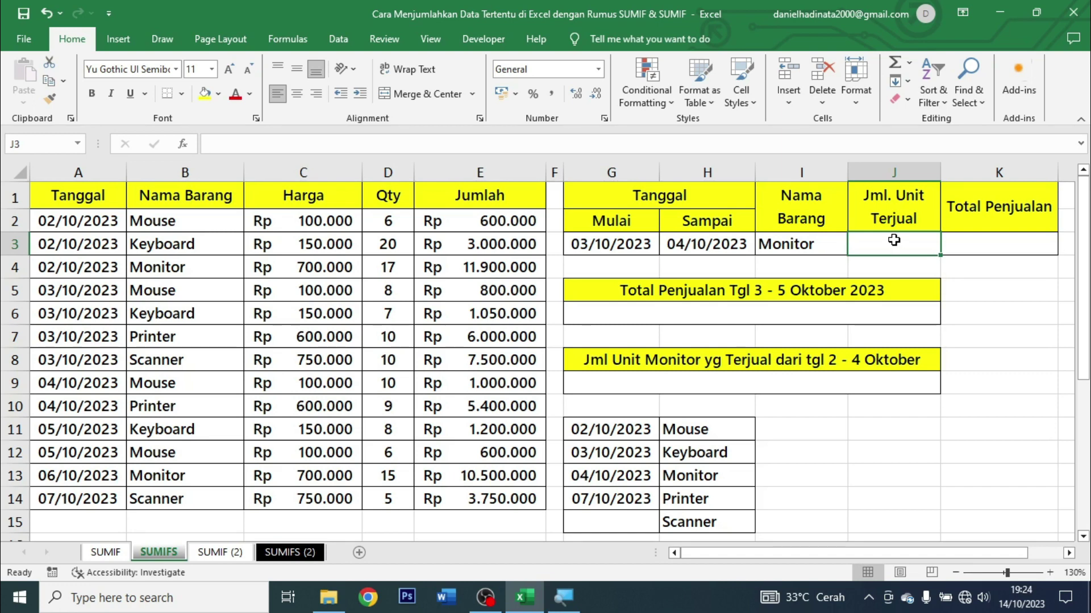
{"action": "left_click", "coordinate": [612, 243]}
{"action": "left_click", "coordinate": [685, 243]}
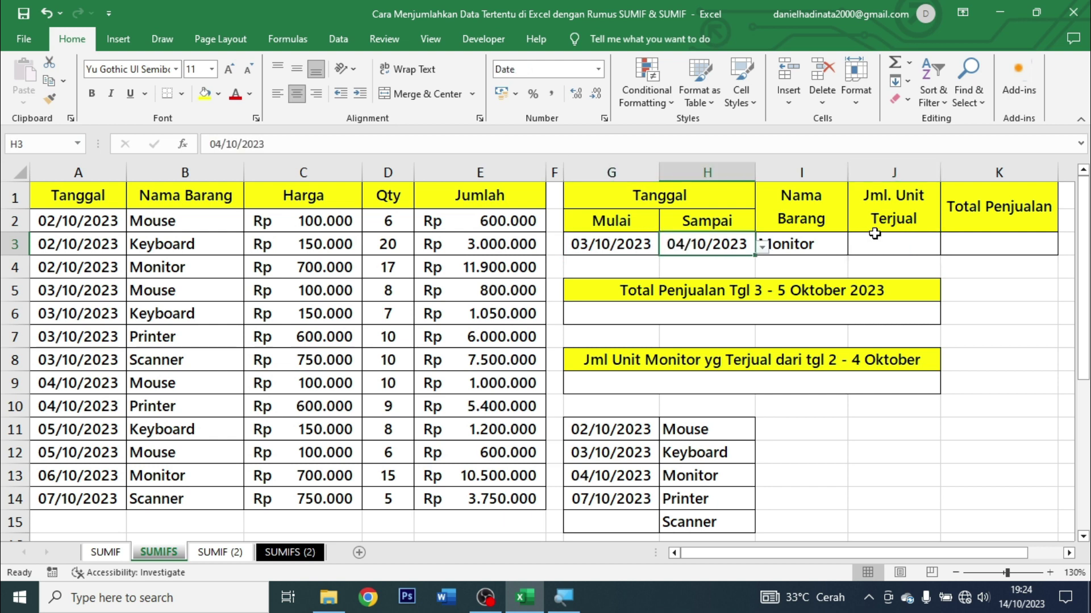
{"action": "left_click", "coordinate": [766, 245]}
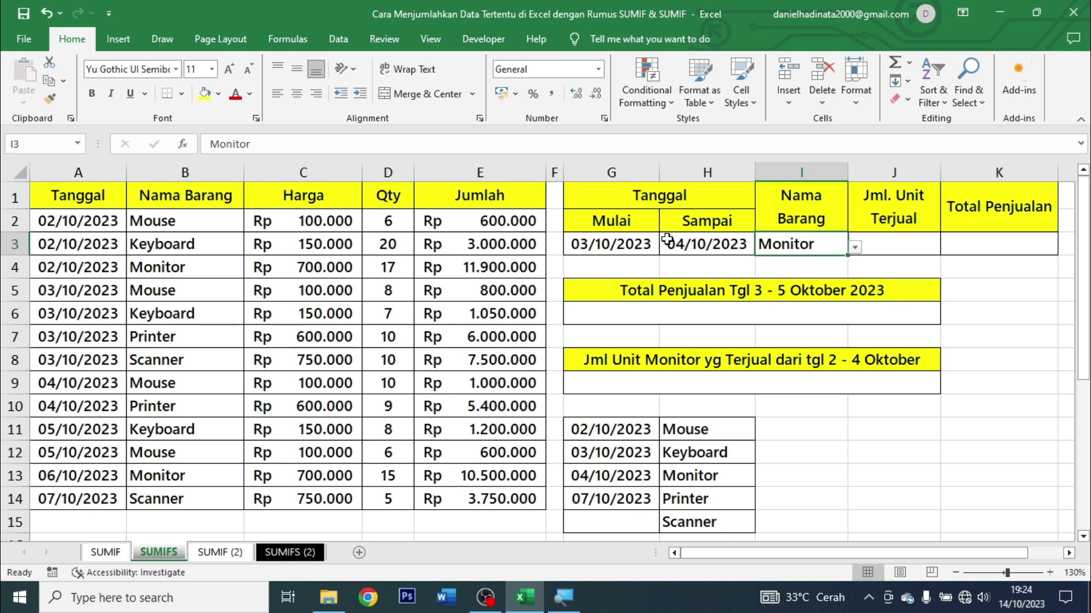
{"action": "left_click", "coordinate": [751, 245]}
{"action": "left_click", "coordinate": [798, 244]}
{"action": "left_click", "coordinate": [889, 247]}
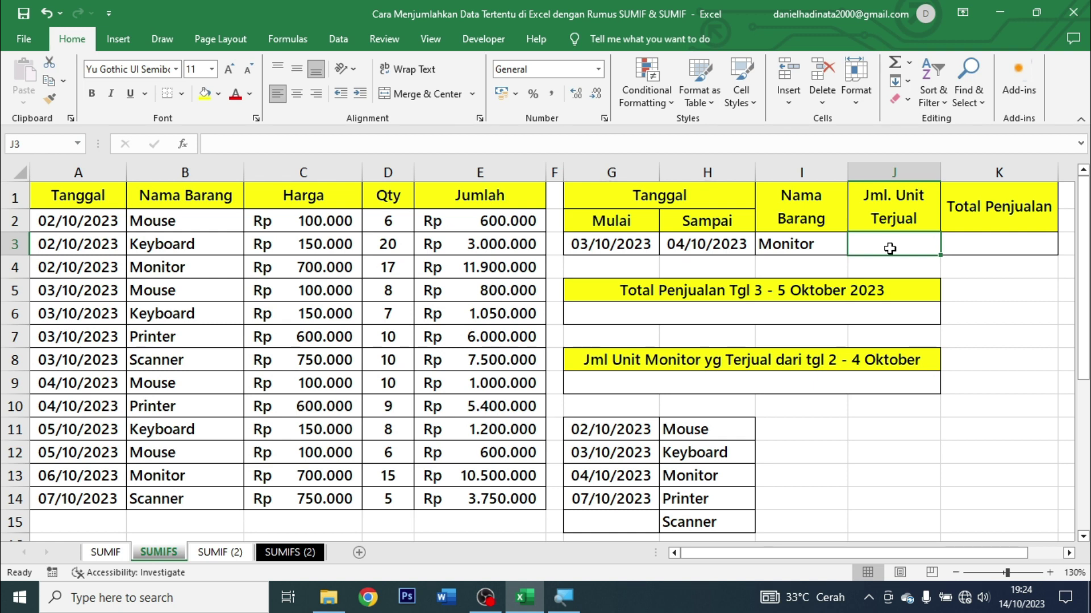
- Start =SUMIFS in J3 with Qty D2:D14 as the sum range
{"action": "type", "text": "=sumif"}
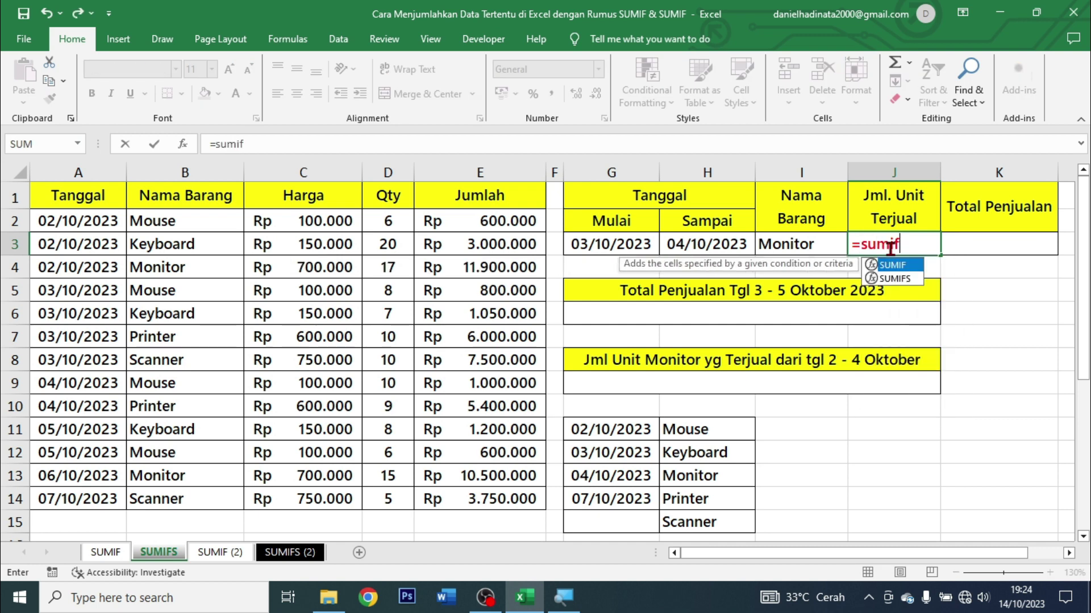
{"action": "type", "text": "s"}
{"action": "key", "text": "Tab"}
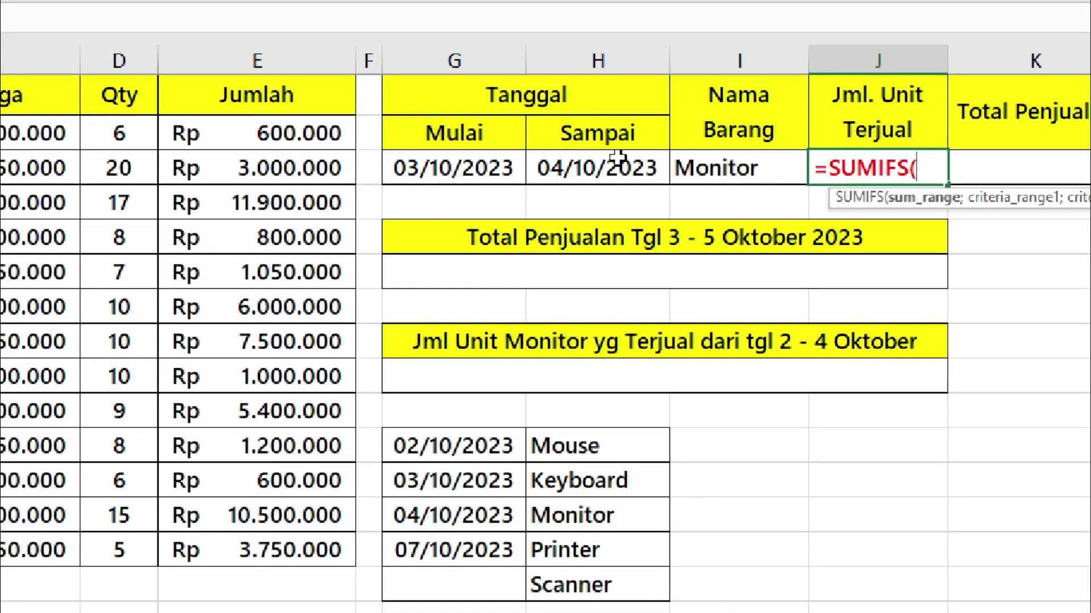
{"action": "left_click_drag", "start_coordinate": [386, 131], "coordinate": [391, 548]}
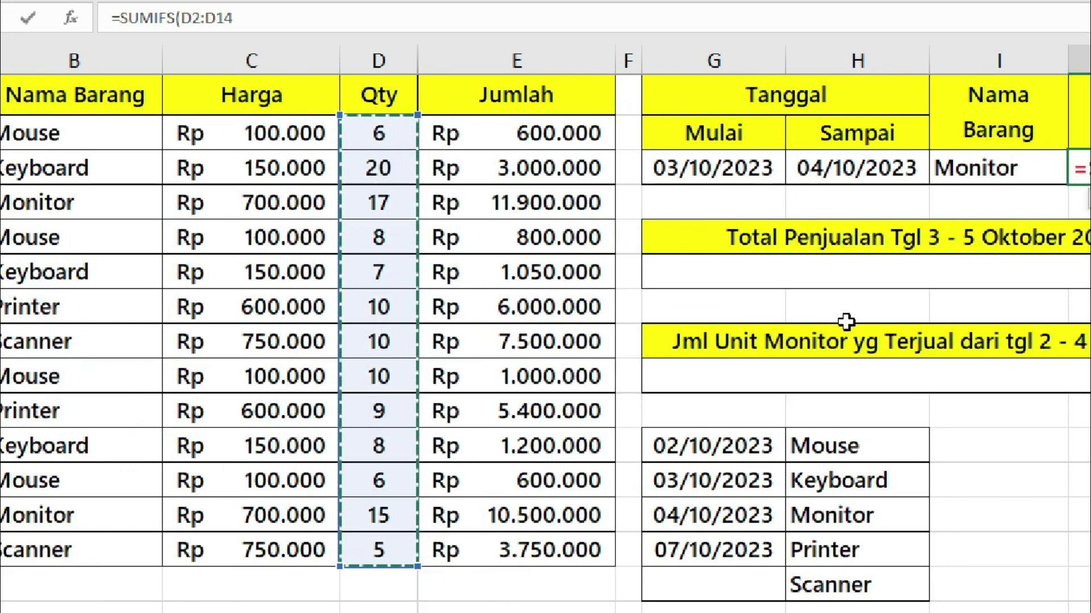
{"action": "type", "text": ";"}
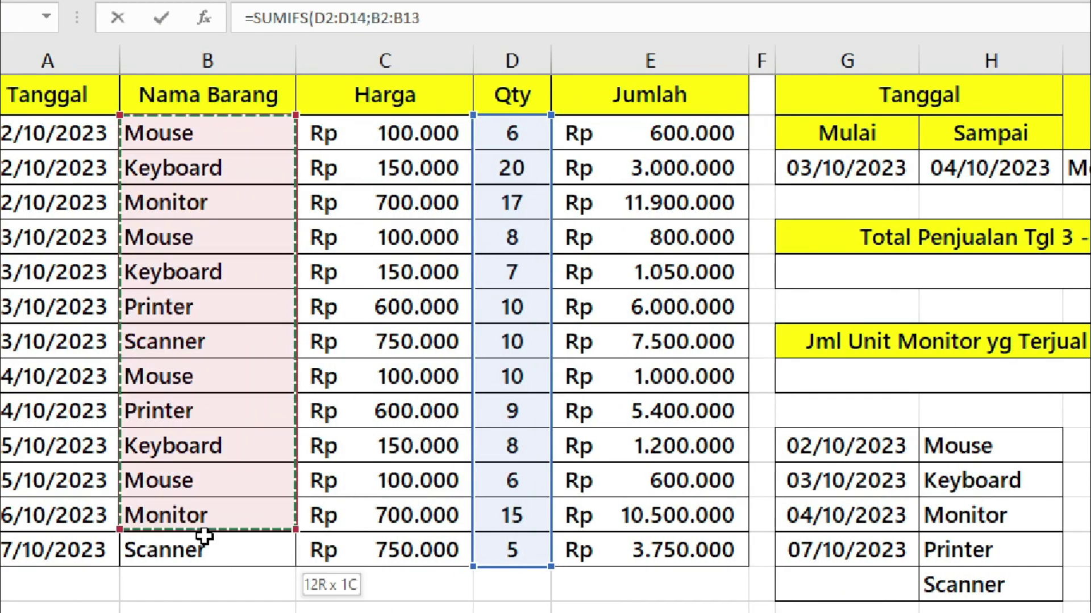
- Add the item condition B2:B14 matching I3, then begin the date range A2:A14
{"action": "left_click_drag", "start_coordinate": [228, 132], "coordinate": [205, 550]}
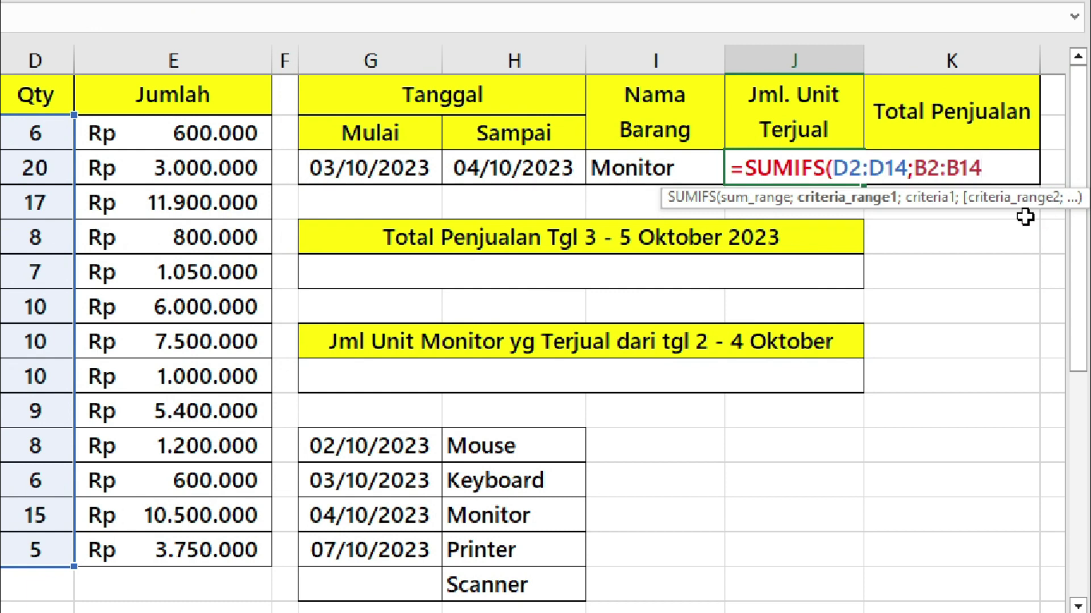
{"action": "type", "text": ";"}
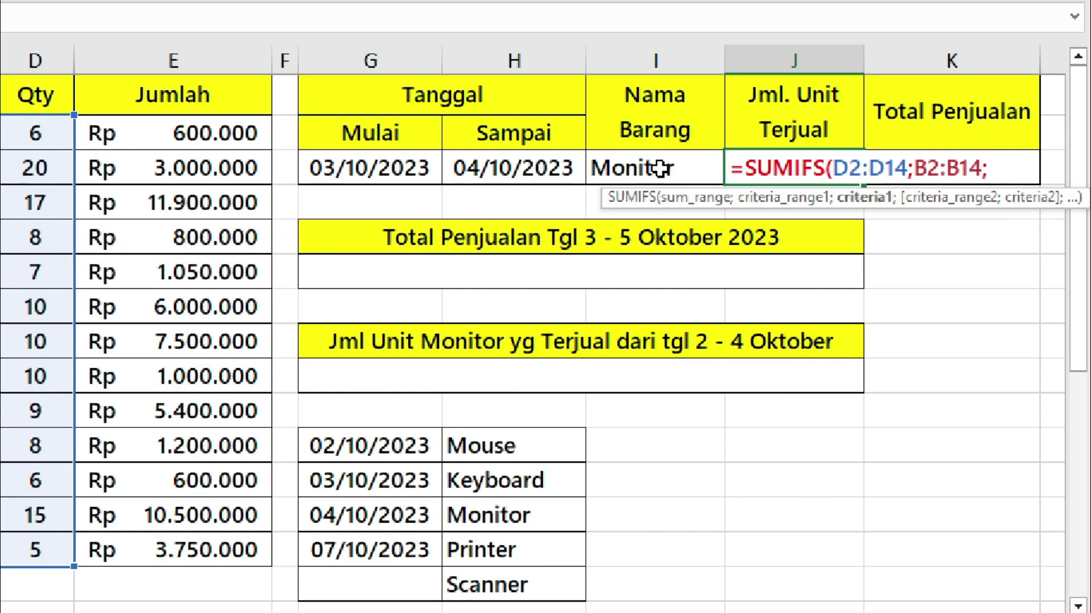
{"action": "left_click", "coordinate": [662, 168]}
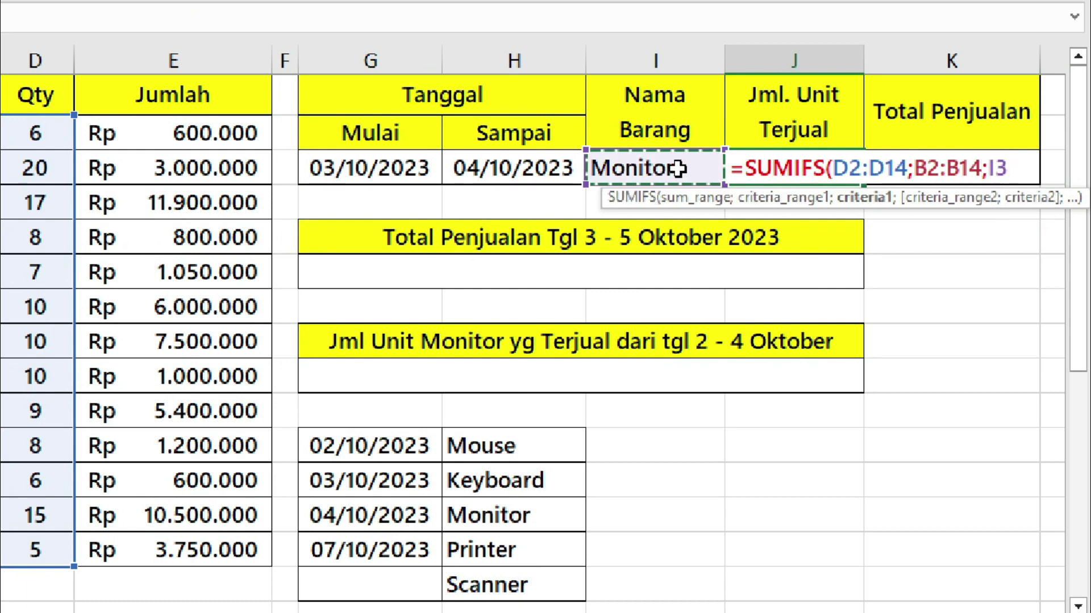
{"action": "type", "text": ";"}
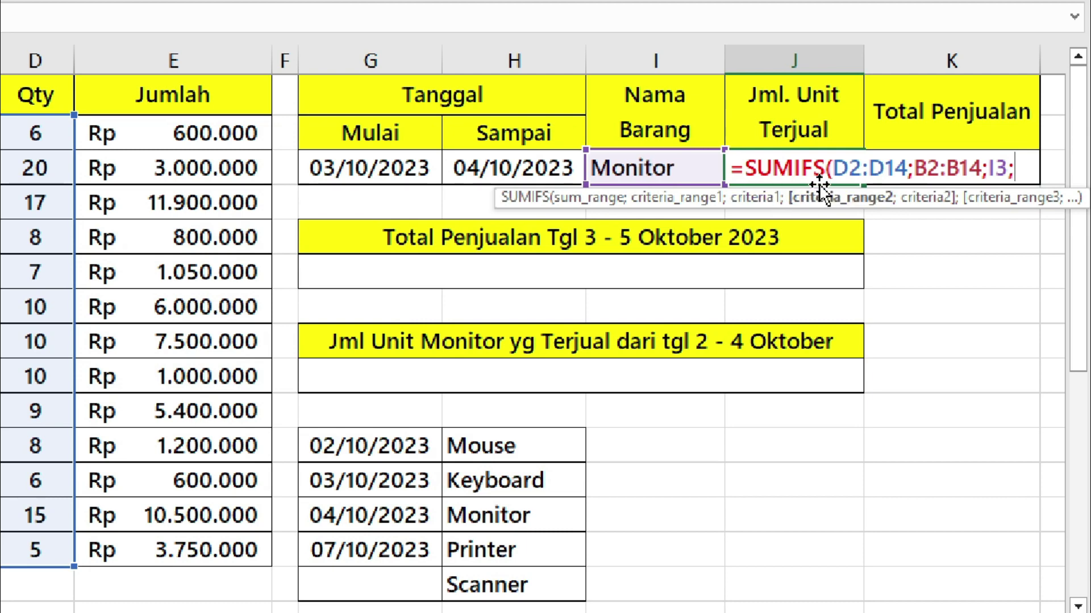
{"action": "scroll", "coordinate": [334, 175], "scroll_direction": "left", "scroll_amount": 3}
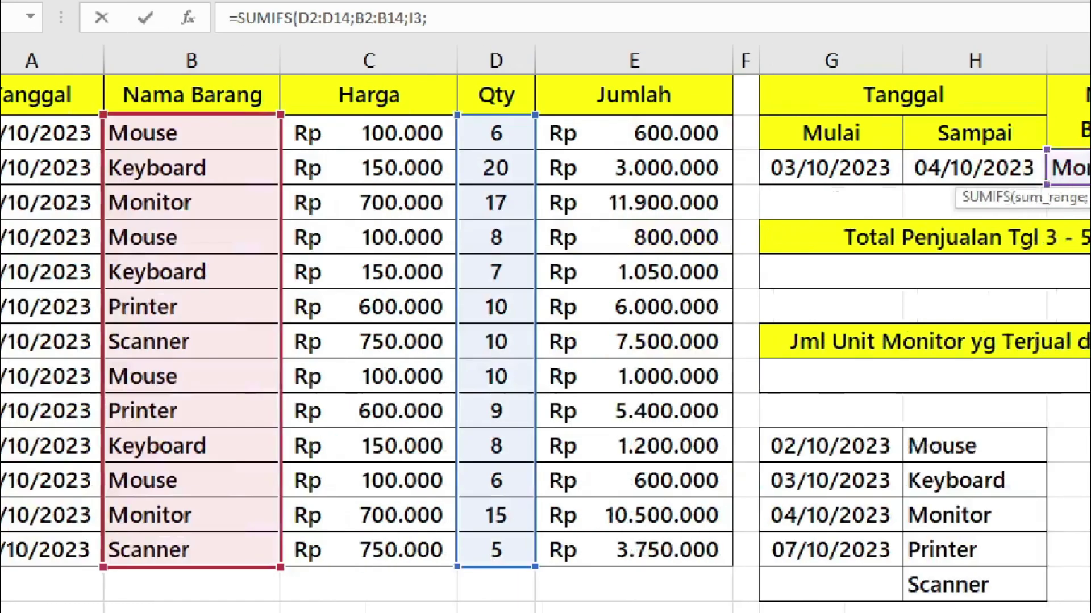
{"action": "left_click_drag", "start_coordinate": [146, 147], "coordinate": [146, 550]}
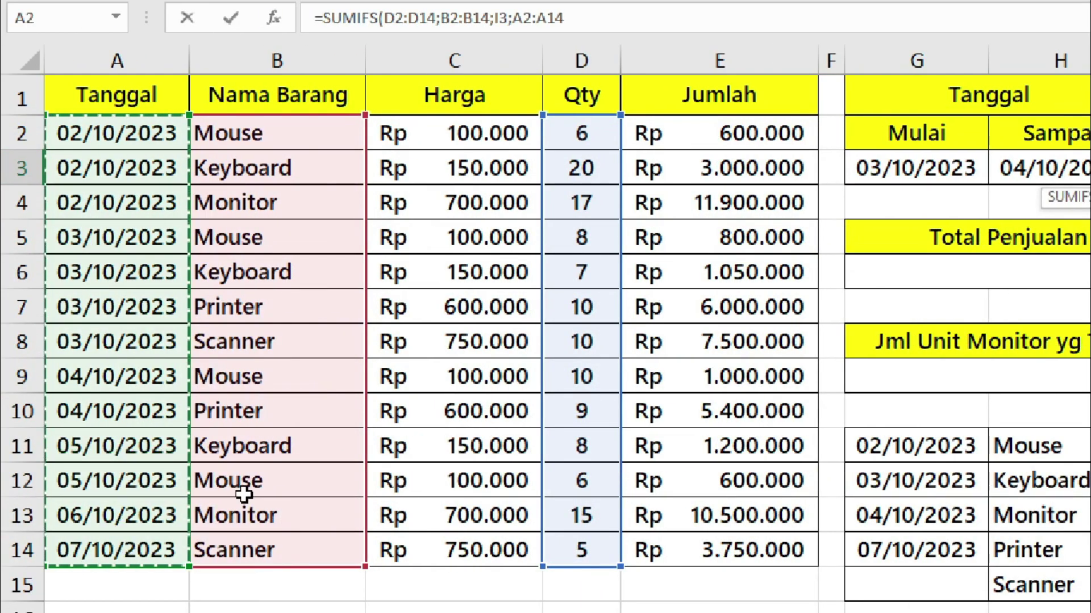
{"action": "type", "text": ";\">=\"&"}
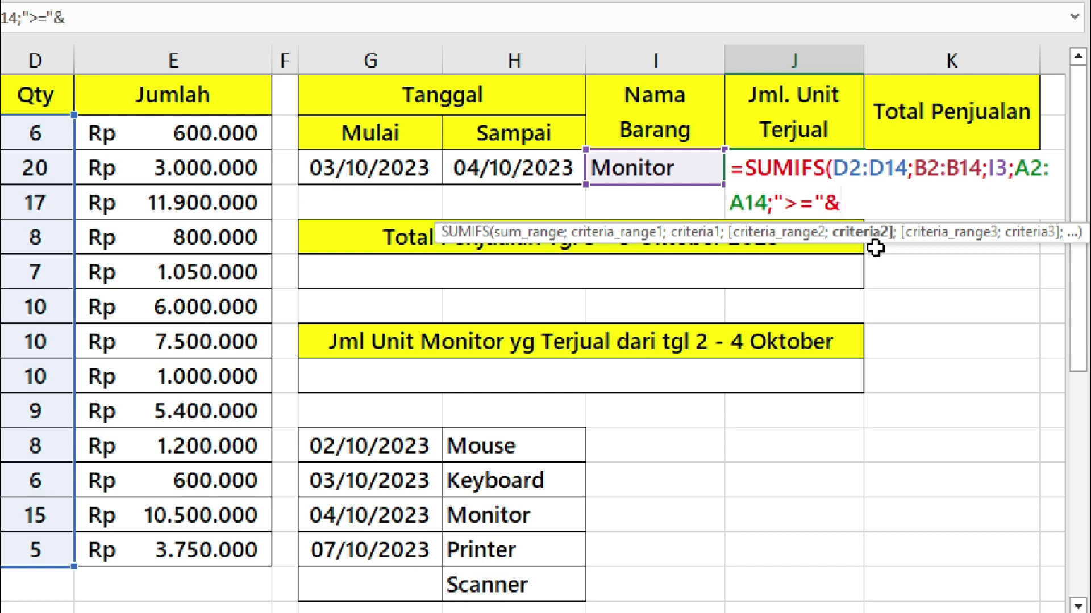
- Complete the J3 formula with >=G3 and <=H3 conditions on A2:A14 and enter it
{"action": "left_click", "coordinate": [400, 169]}
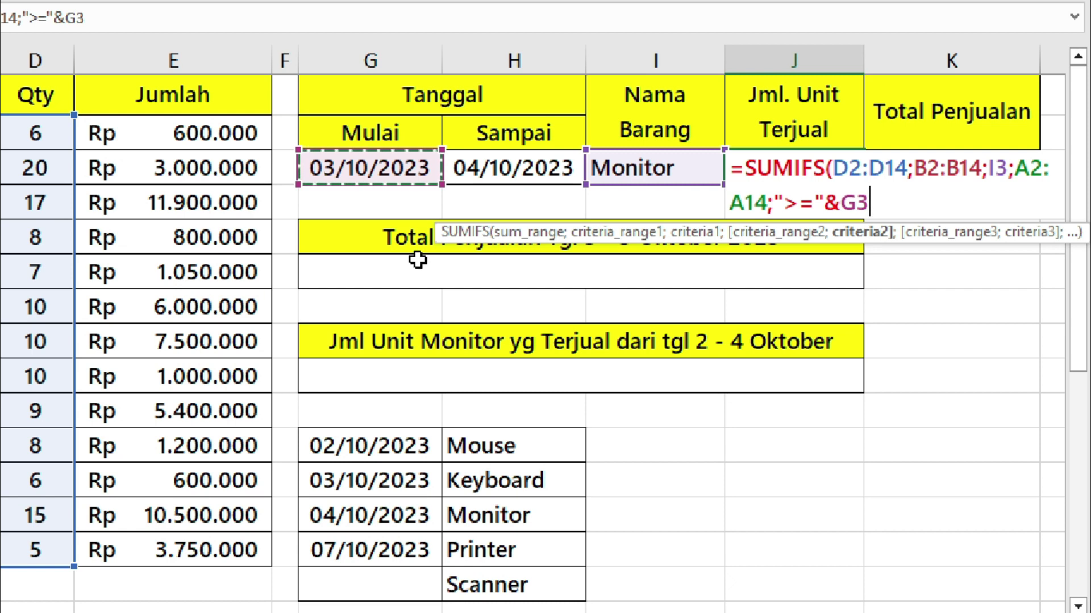
{"action": "type", "text": ";"}
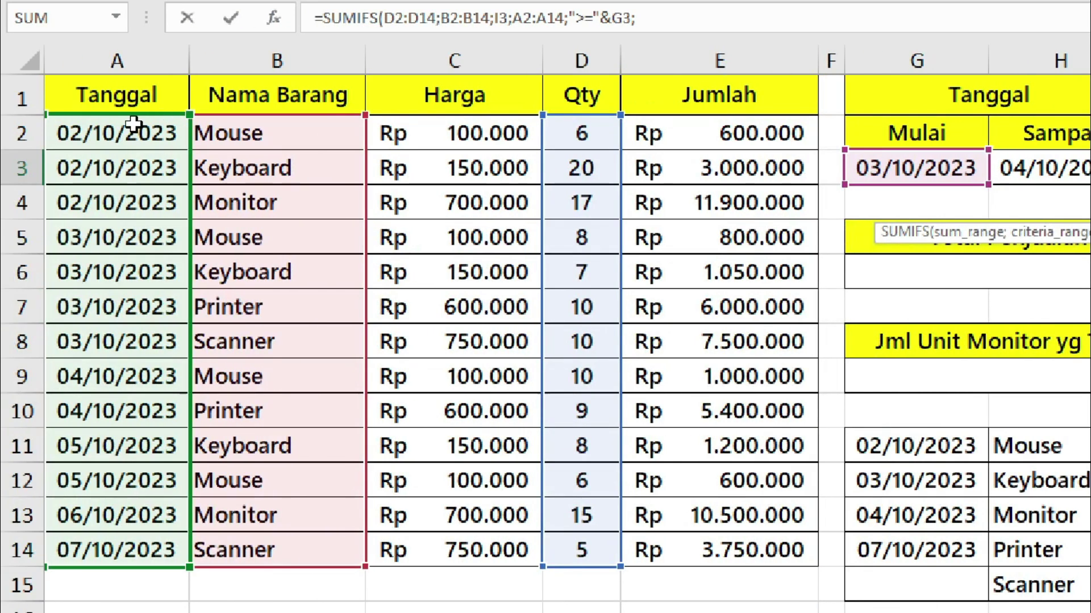
{"action": "left_click_drag", "start_coordinate": [131, 131], "coordinate": [97, 550]}
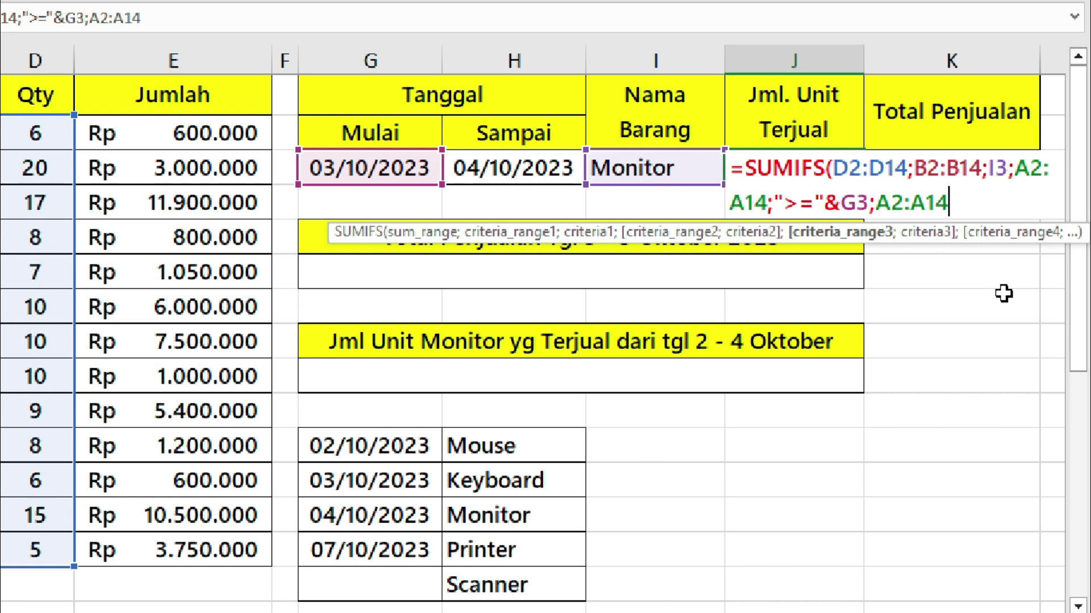
{"action": "type", "text": ";\"<="}
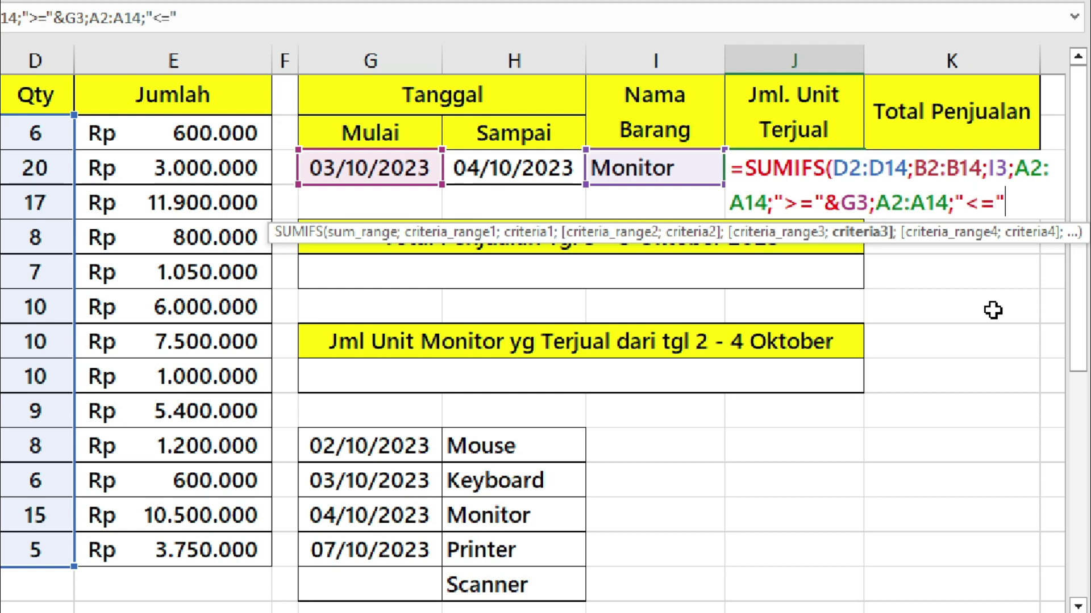
{"action": "type", "text": "&"}
{"action": "left_click", "coordinate": [537, 166]}
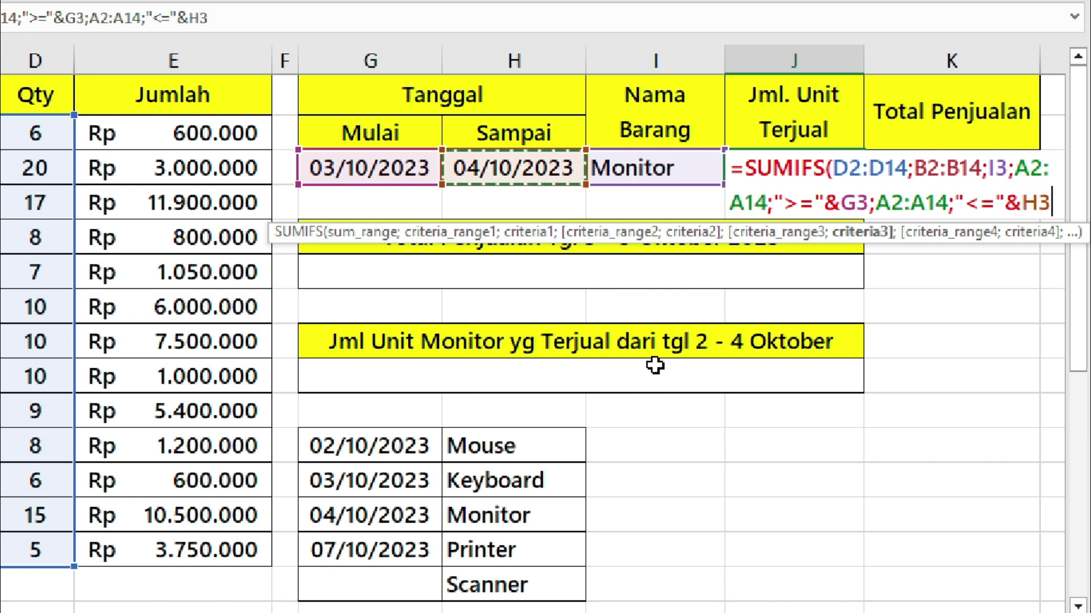
{"action": "type", "text": ")"}
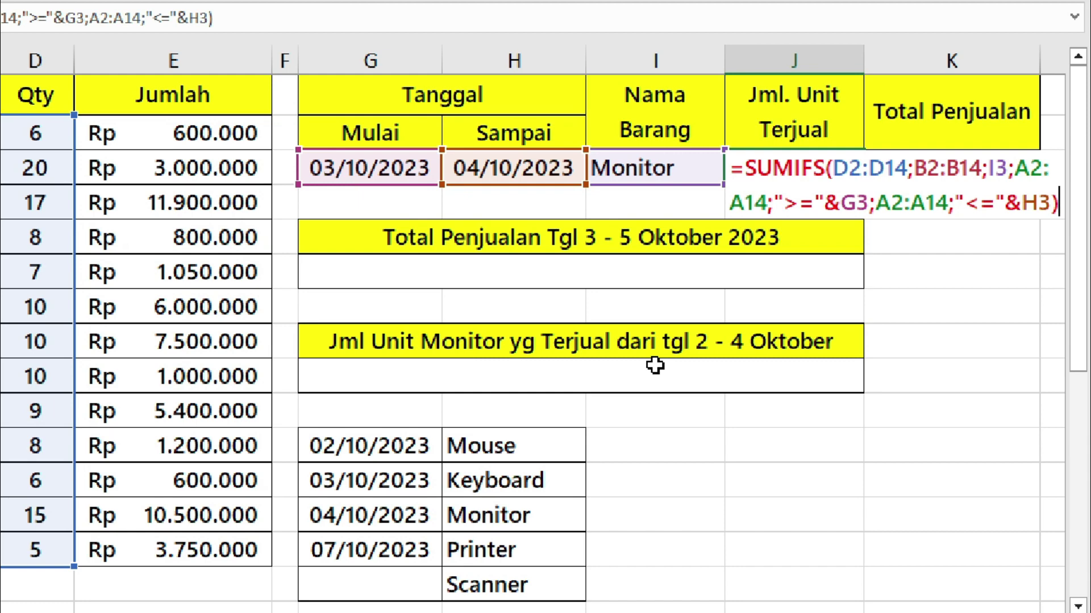
{"action": "key", "text": "ctrl+Return"}
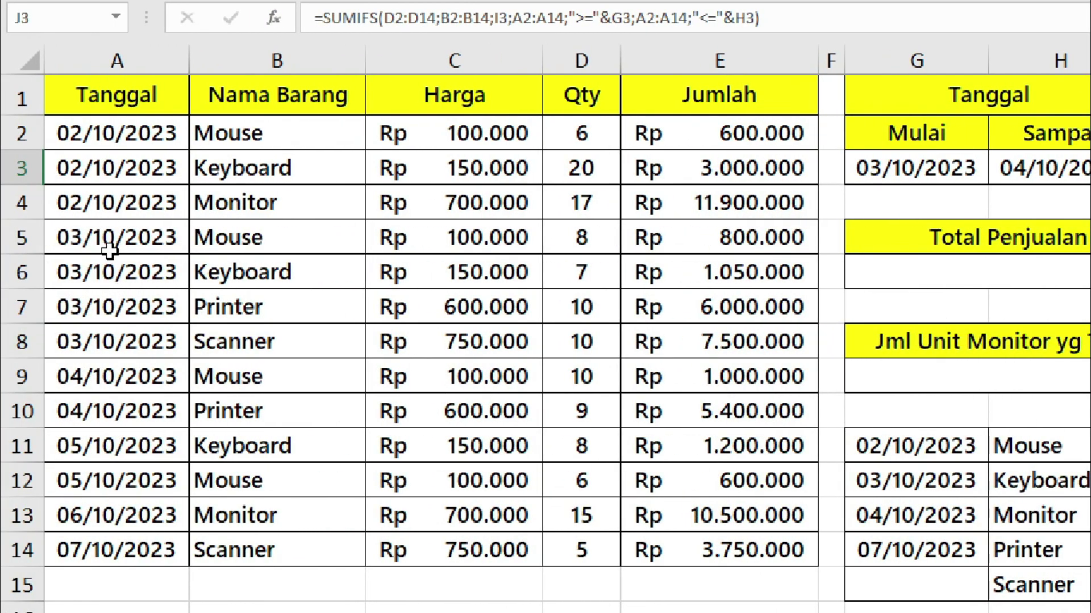
{"action": "left_click_drag", "start_coordinate": [113, 246], "coordinate": [189, 401]}
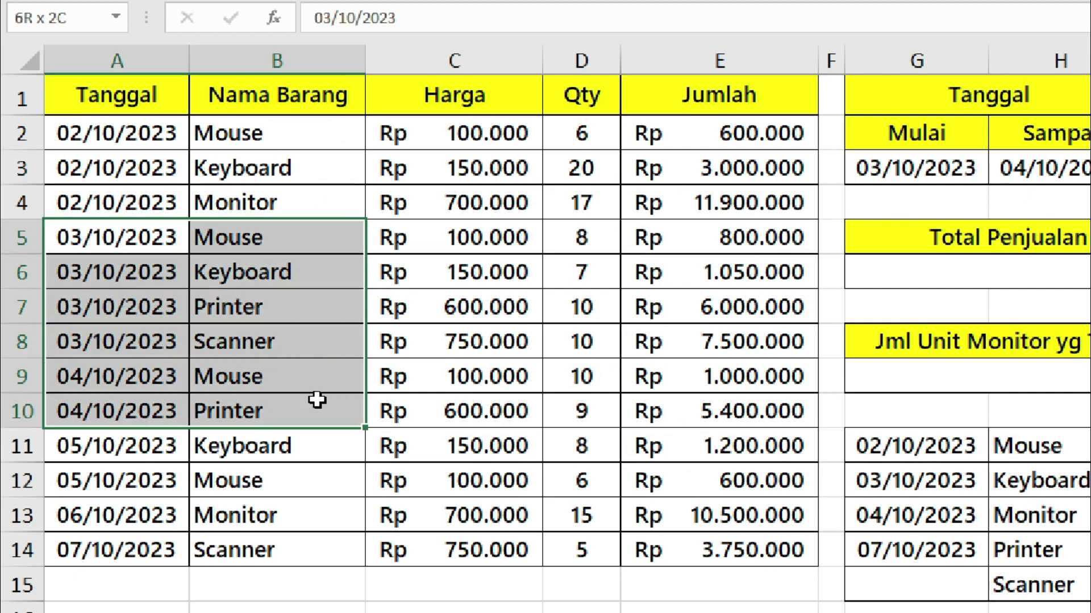
{"action": "left_click_drag", "start_coordinate": [190, 402], "coordinate": [693, 391]}
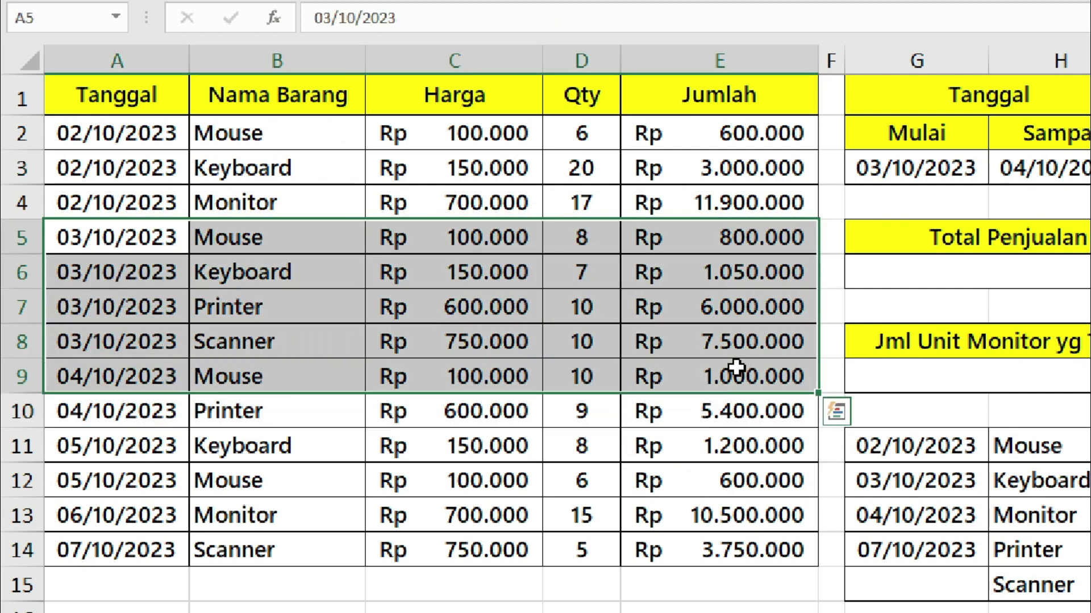
{"action": "scroll", "coordinate": [735, 369], "scroll_direction": "right", "scroll_amount": 3}
{"action": "left_click", "coordinate": [789, 178]}
{"action": "left_click", "coordinate": [699, 171]}
{"action": "left_click", "coordinate": [736, 172]}
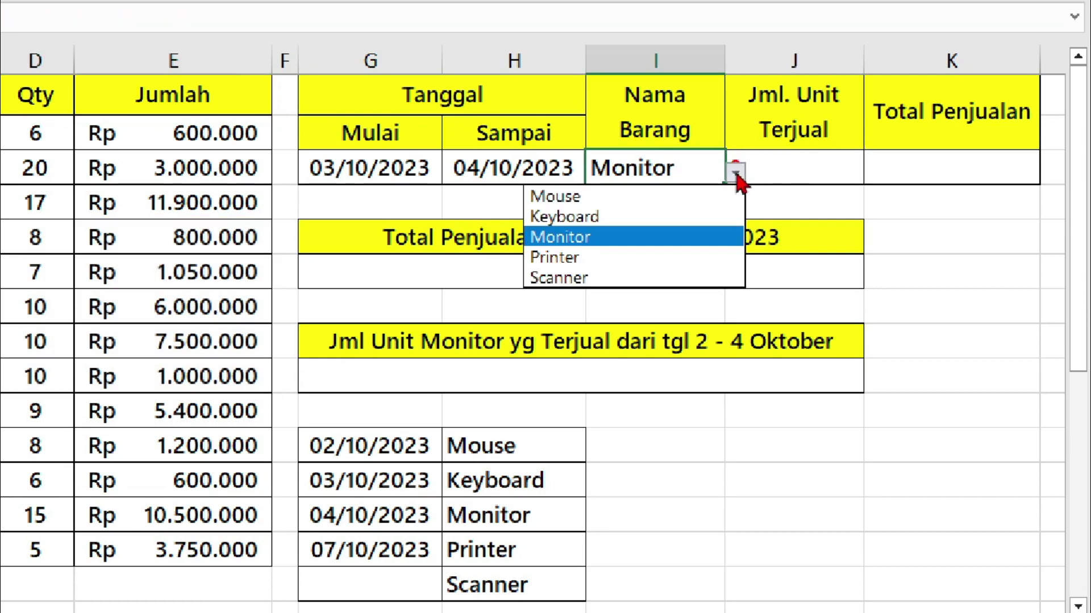
{"action": "left_click", "coordinate": [668, 217]}
{"action": "left_click", "coordinate": [832, 158]}
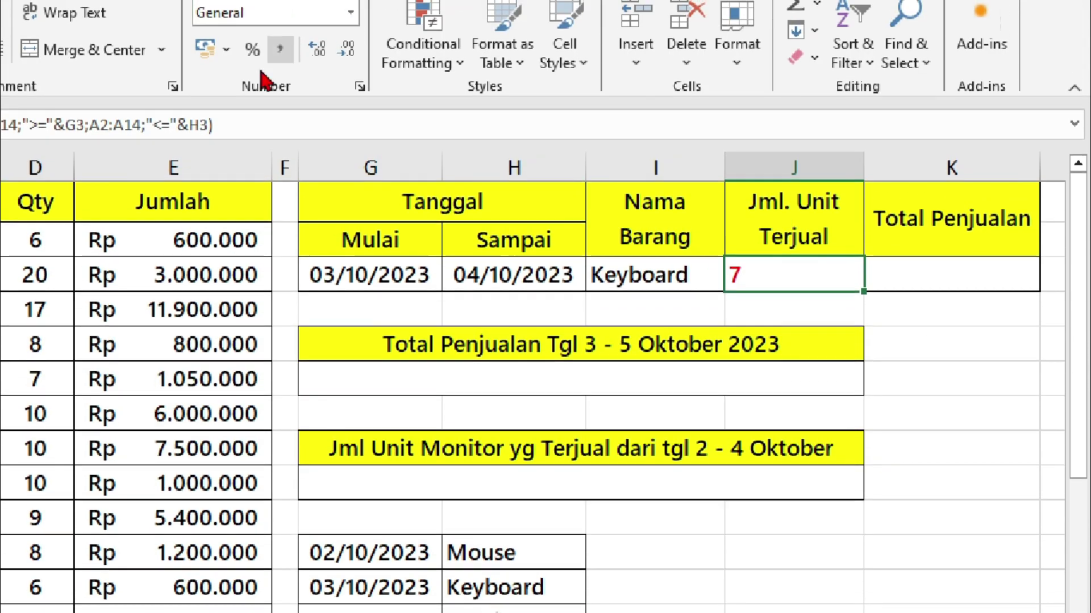
{"action": "scroll", "coordinate": [832, 157], "scroll_direction": "left", "scroll_amount": 2}
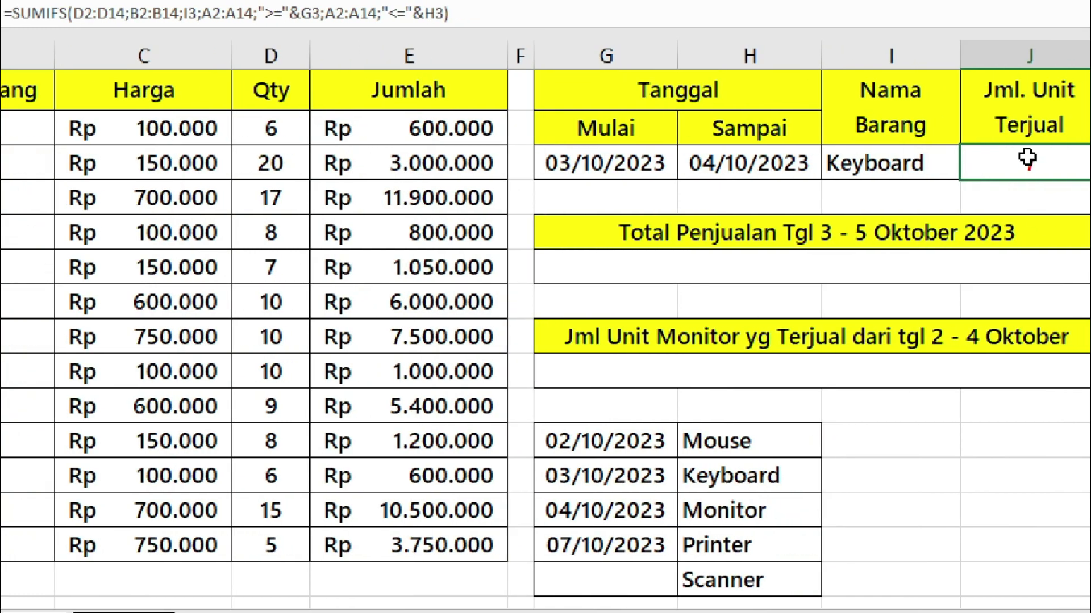
{"action": "scroll", "coordinate": [68, 321], "scroll_direction": "left", "scroll_amount": 2}
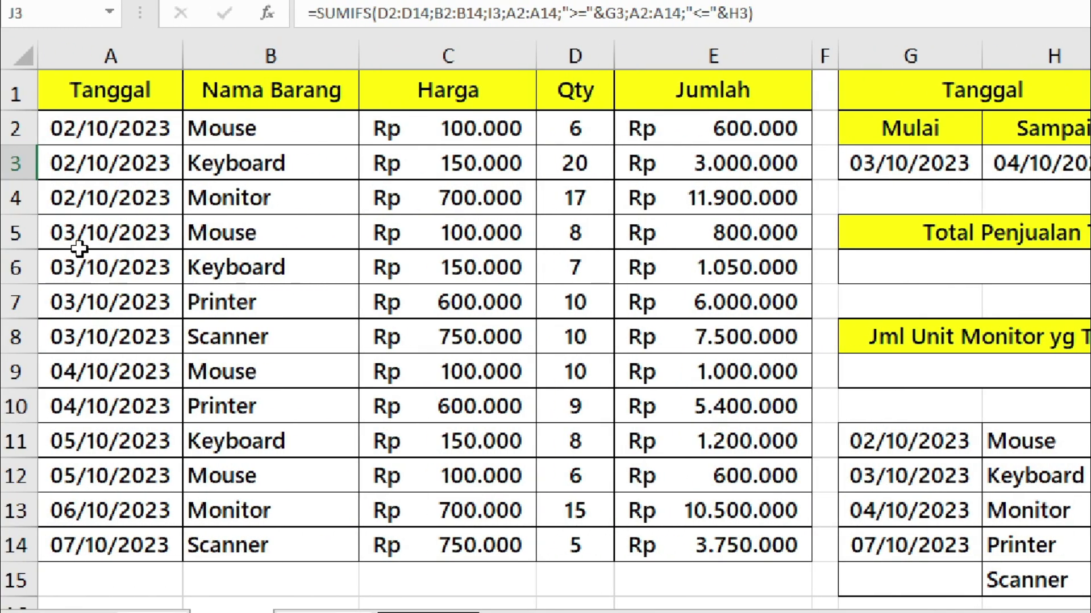
{"action": "mouse_move", "coordinate": [79, 233]}
{"action": "left_mouse_down"}
{"action": "mouse_move", "coordinate": [156, 405]}
{"action": "mouse_move", "coordinate": [645, 396]}
{"action": "left_mouse_up"}
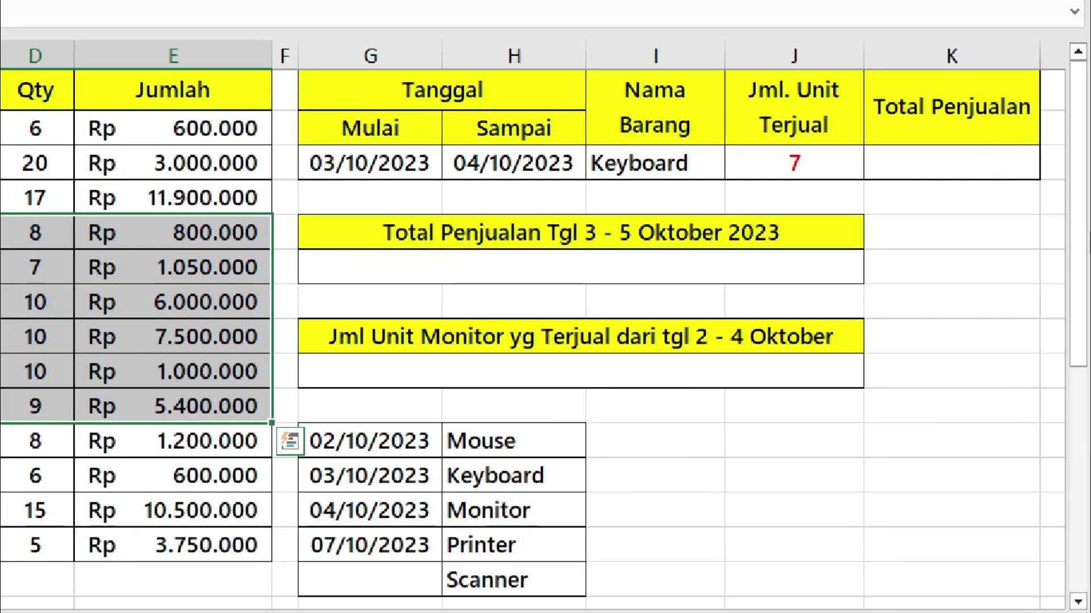
{"action": "scroll", "coordinate": [795, 195], "scroll_direction": "right", "scroll_amount": 3}
{"action": "left_click", "coordinate": [731, 152]}
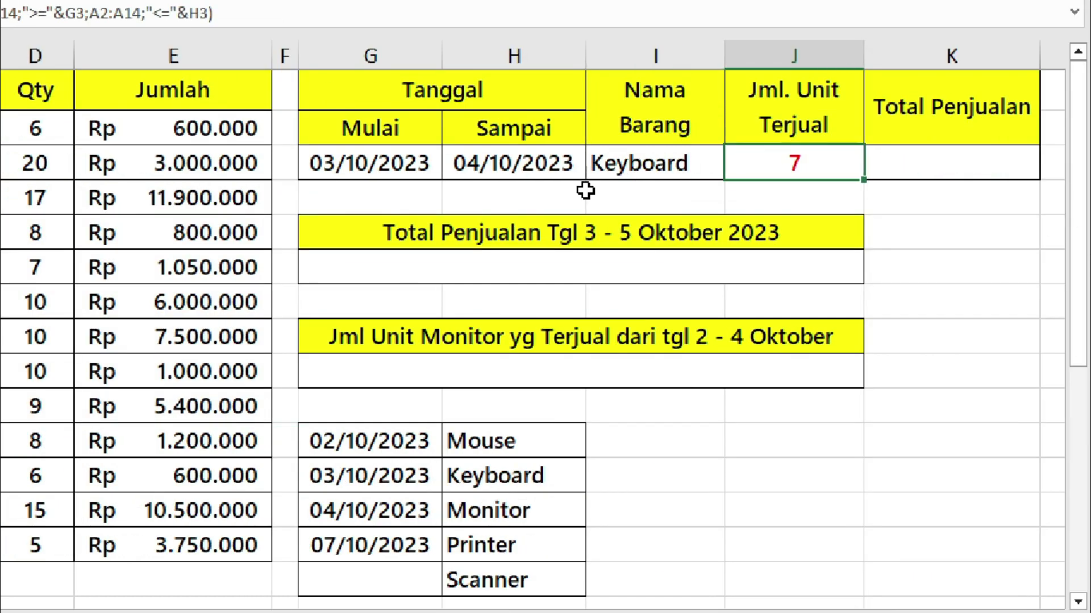
{"action": "scroll", "coordinate": [731, 152], "scroll_direction": "left", "scroll_amount": 3}
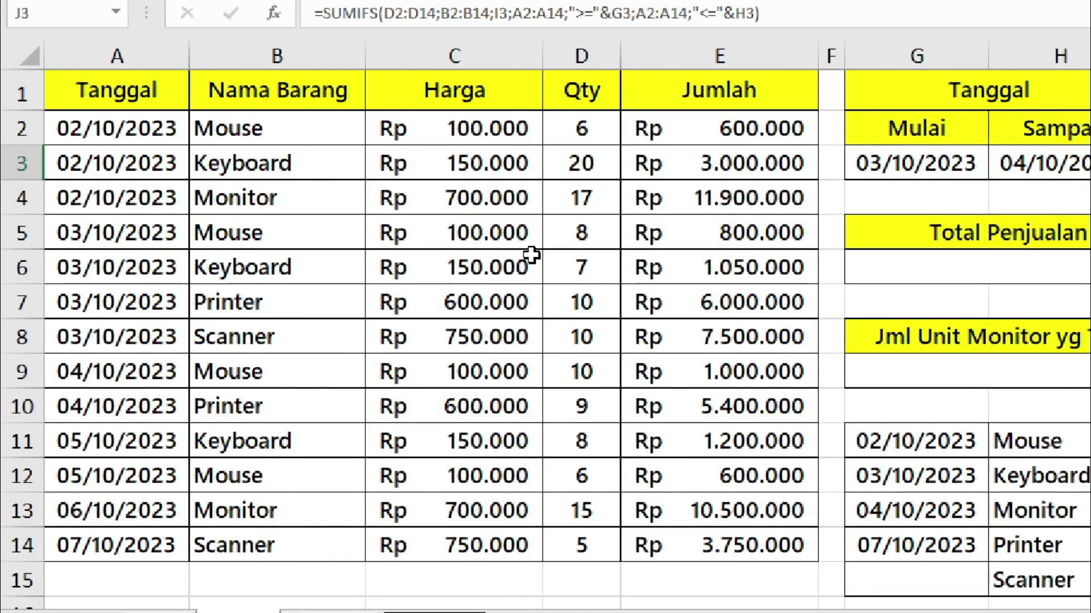
{"action": "scroll", "coordinate": [530, 254], "scroll_direction": "right", "scroll_amount": 3}
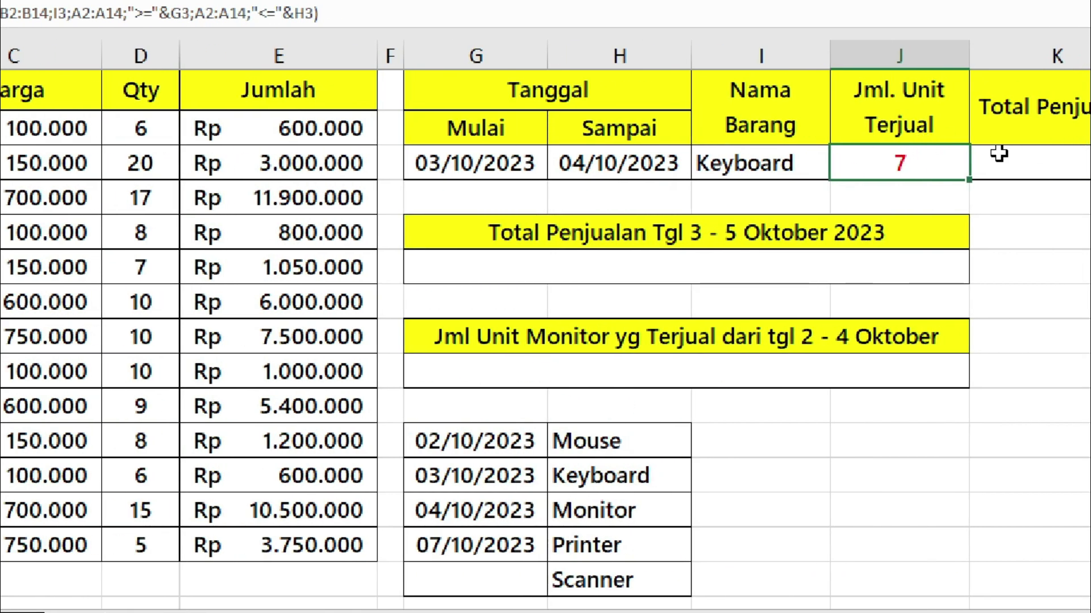
{"action": "left_click", "coordinate": [1028, 165]}
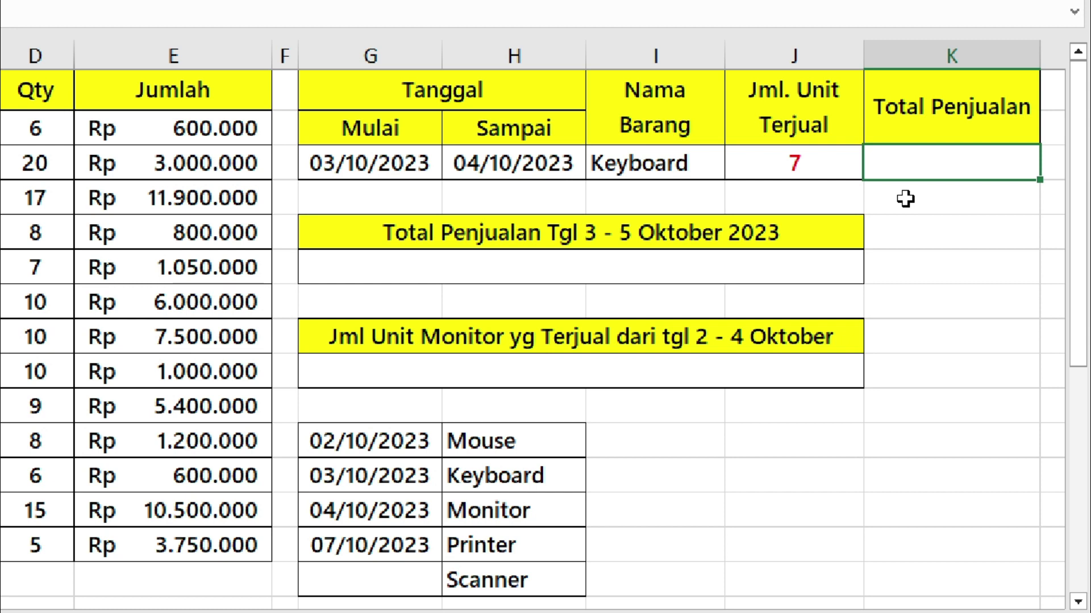
- Start the K3 SUMIFS summing Jumlah E2:E14 where B2:B14 matches the item in I3
{"action": "type", "text": "=sumi"}
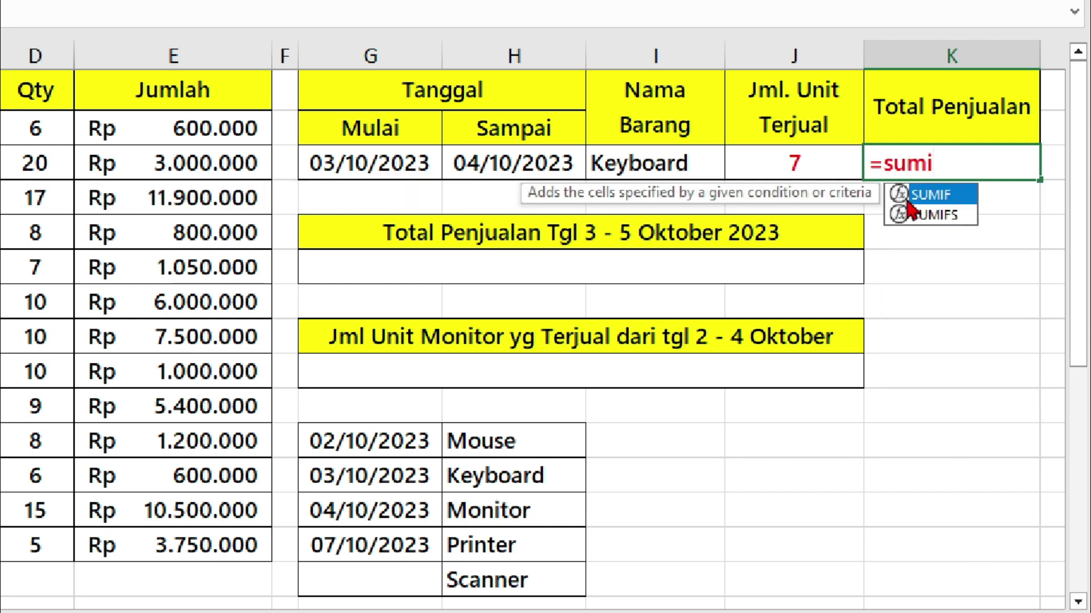
{"action": "double_click", "coordinate": [926, 215]}
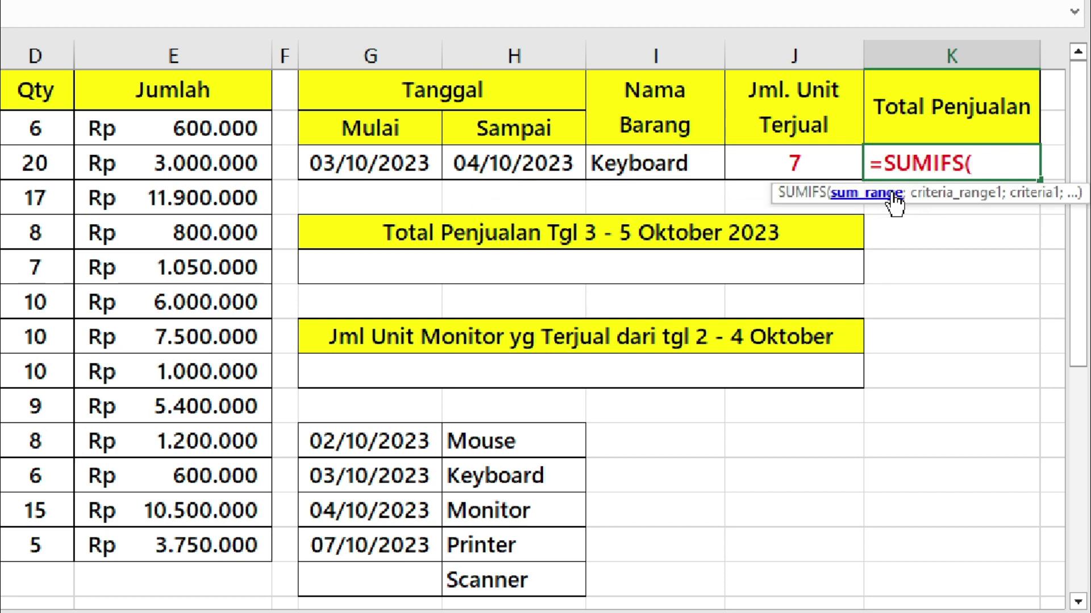
{"action": "scroll", "coordinate": [139, 267], "scroll_direction": "left", "scroll_amount": 1}
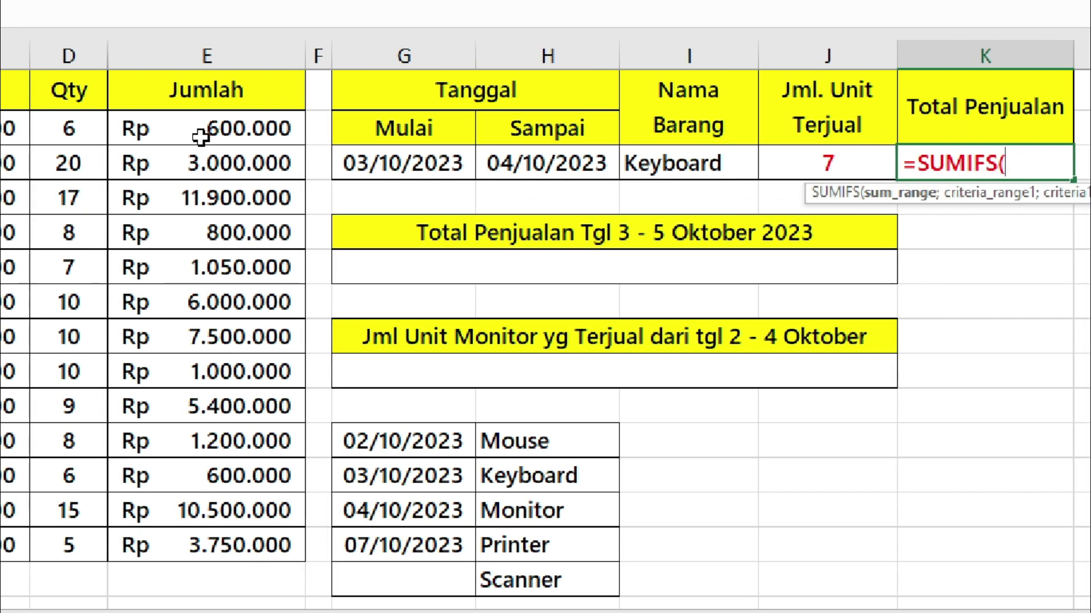
{"action": "mouse_move", "coordinate": [255, 131]}
{"action": "left_mouse_down"}
{"action": "mouse_move", "coordinate": [179, 271]}
{"action": "mouse_move", "coordinate": [227, 548]}
{"action": "left_mouse_up"}
{"action": "scroll", "coordinate": [568, 341], "scroll_direction": "right", "scroll_amount": 1}
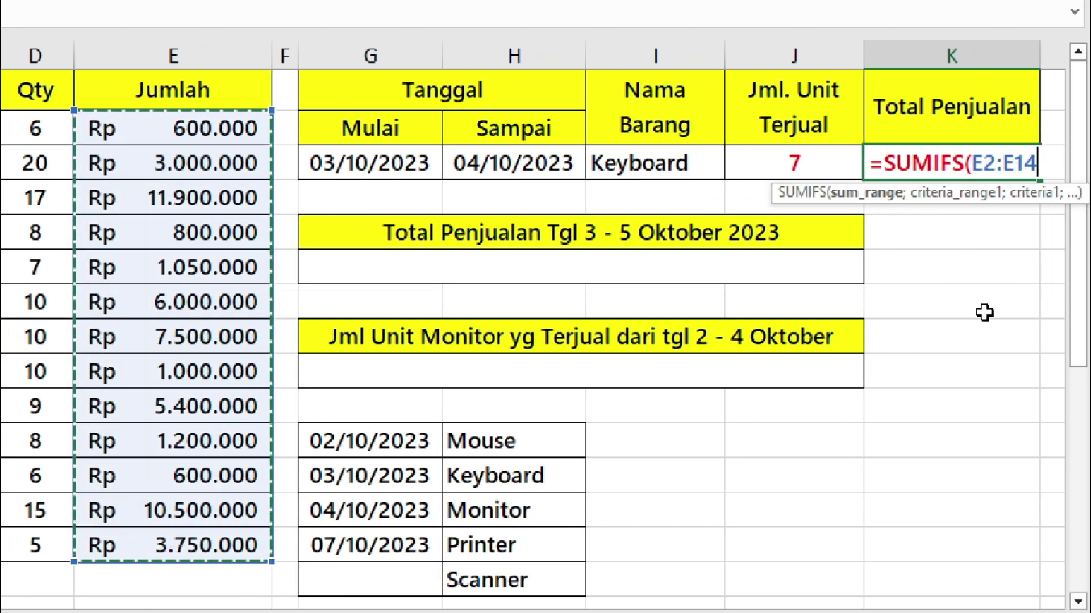
{"action": "type", "text": ";"}
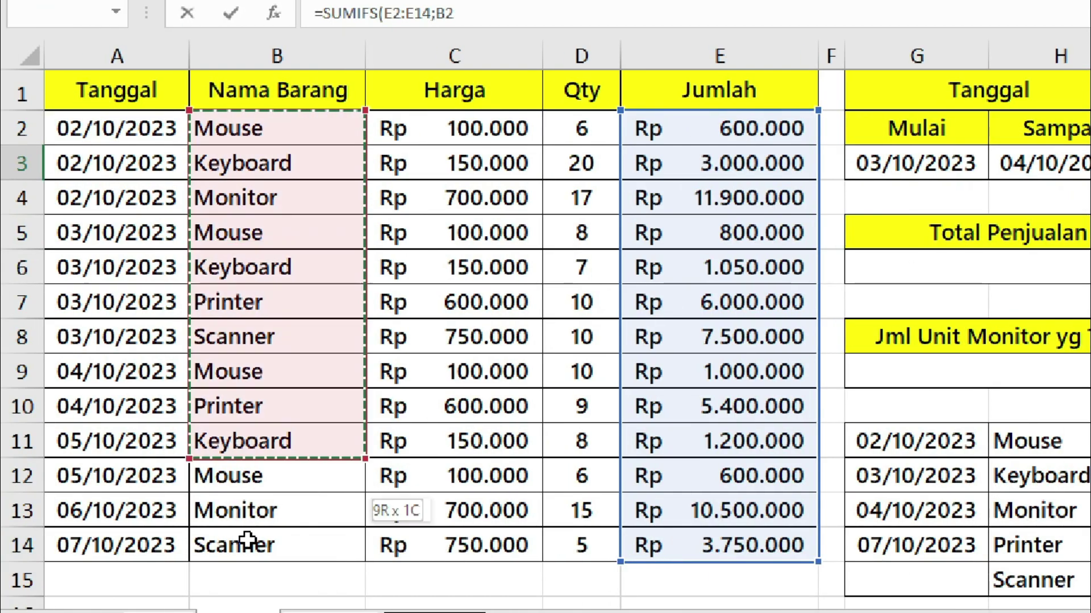
{"action": "left_click_drag", "start_coordinate": [260, 131], "coordinate": [309, 504]}
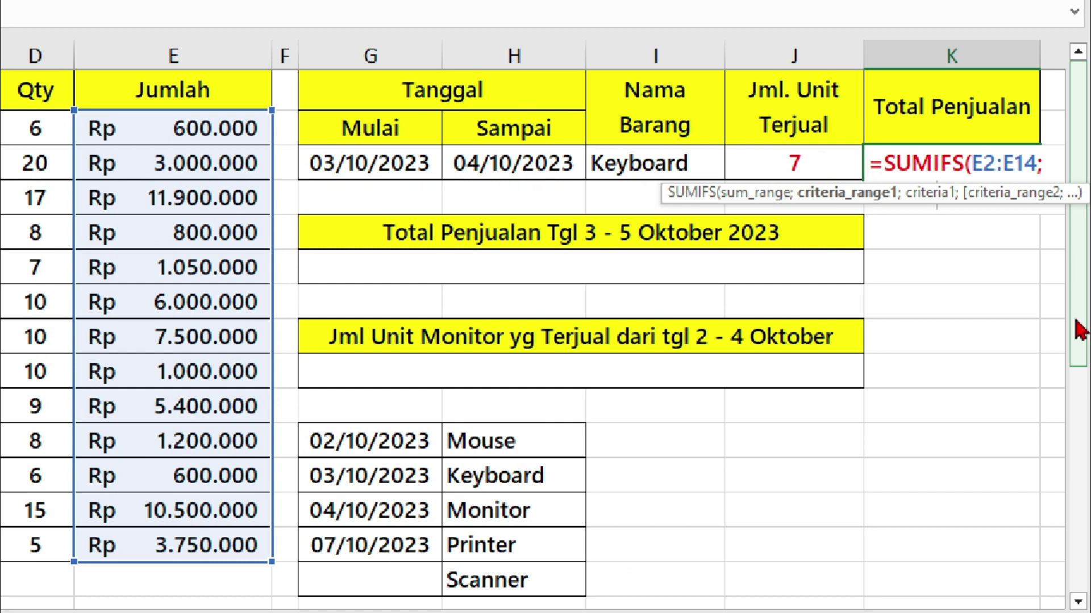
{"action": "type", "text": "B2:B14;"}
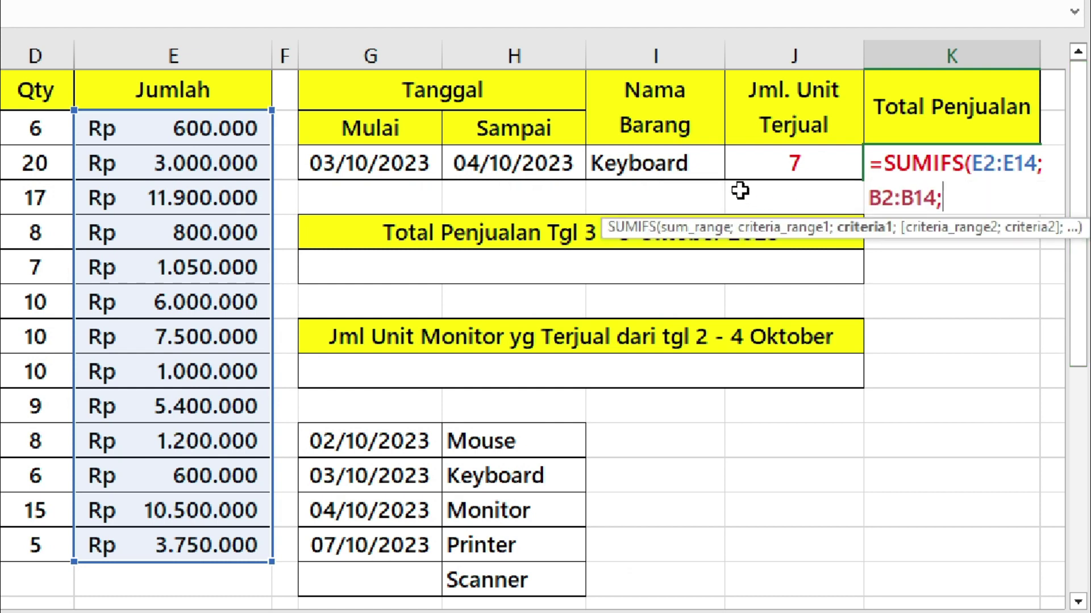
{"action": "left_click", "coordinate": [672, 166]}
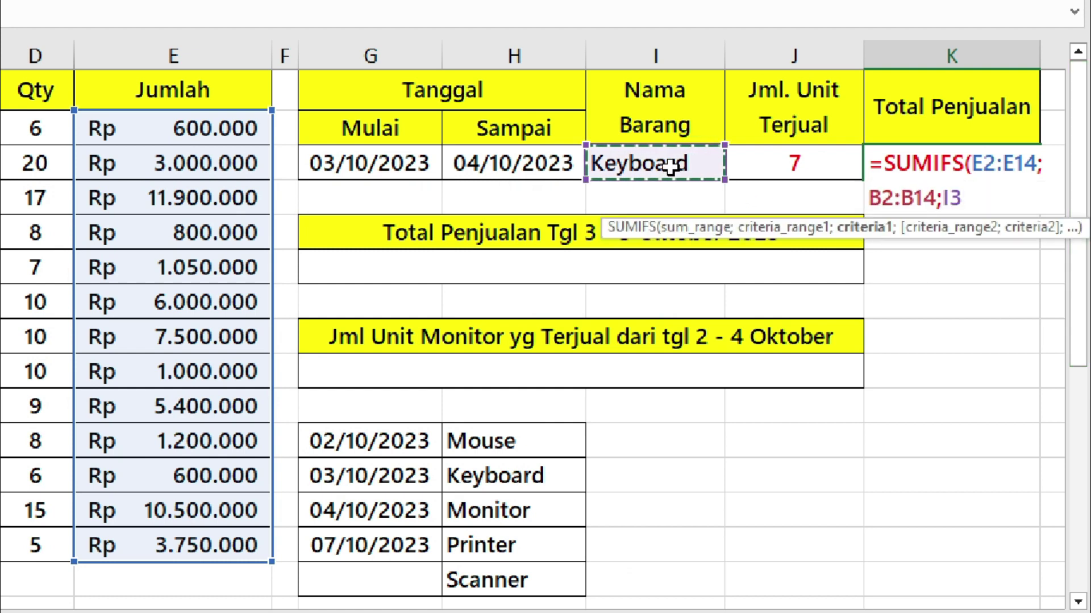
{"action": "type", "text": ";"}
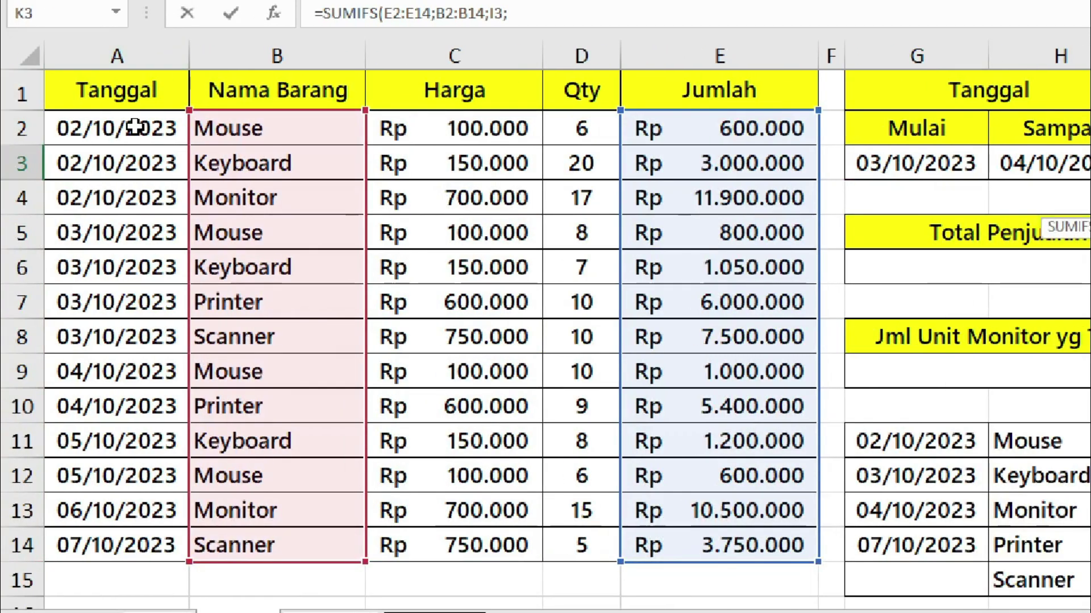
- Add date bounds >=G3 and <=H3 on A2:A14 and enter the formula
{"action": "left_click_drag", "start_coordinate": [136, 129], "coordinate": [114, 546]}
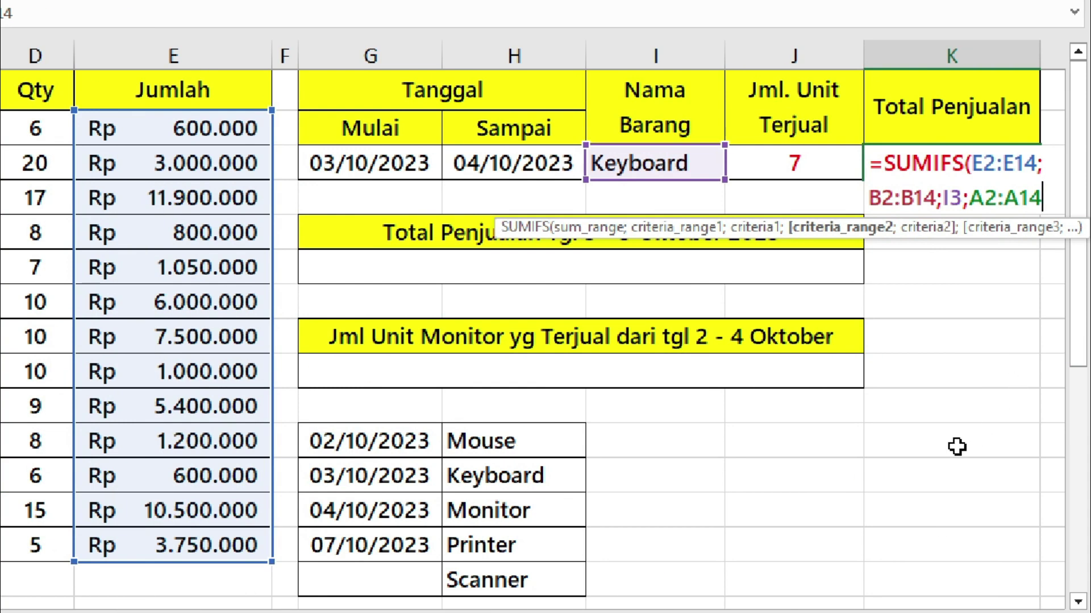
{"action": "type", "text": ";\""}
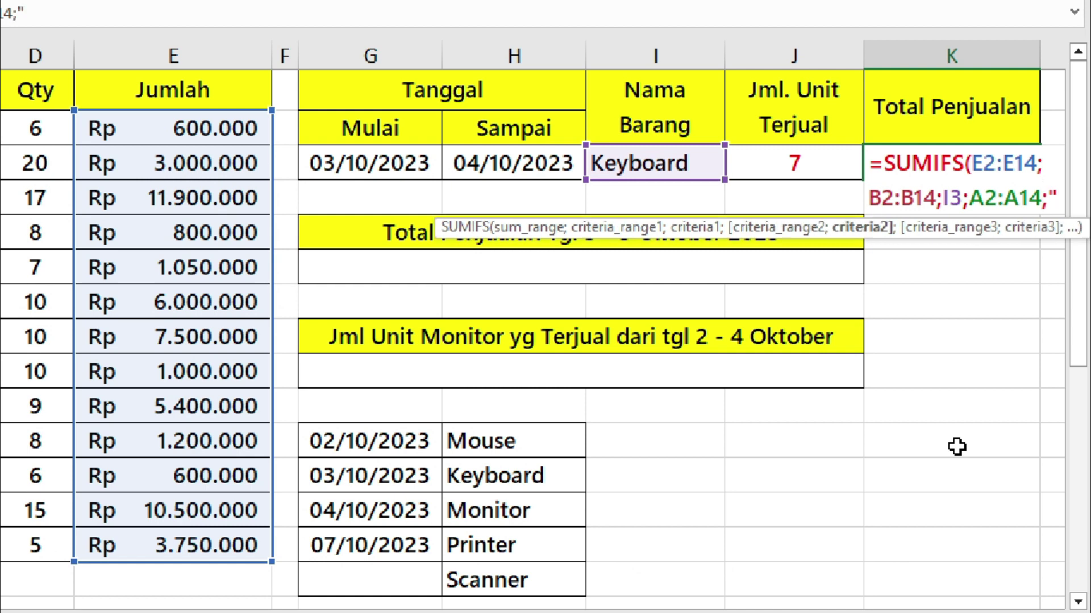
{"action": "type", "text": ">"}
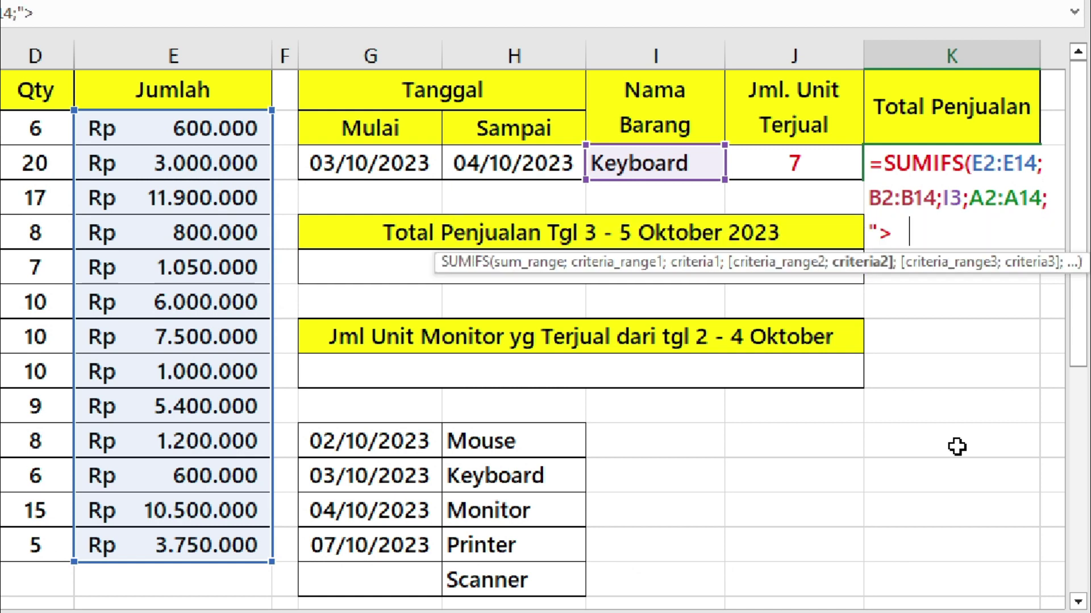
{"action": "type", "text": "=\""}
{"action": "type", "text": "&"}
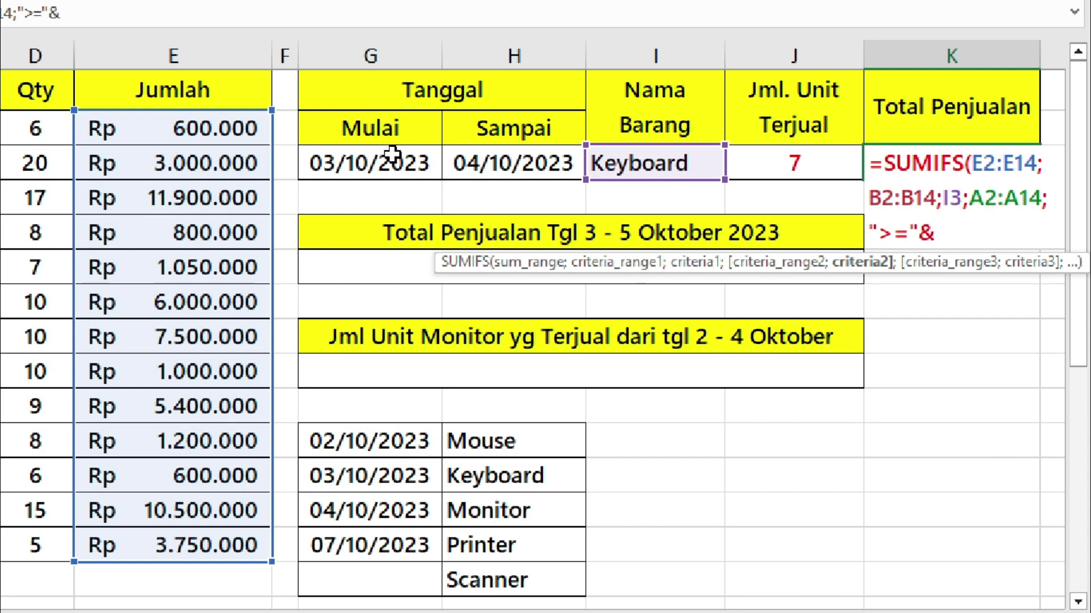
{"action": "left_click", "coordinate": [392, 154]}
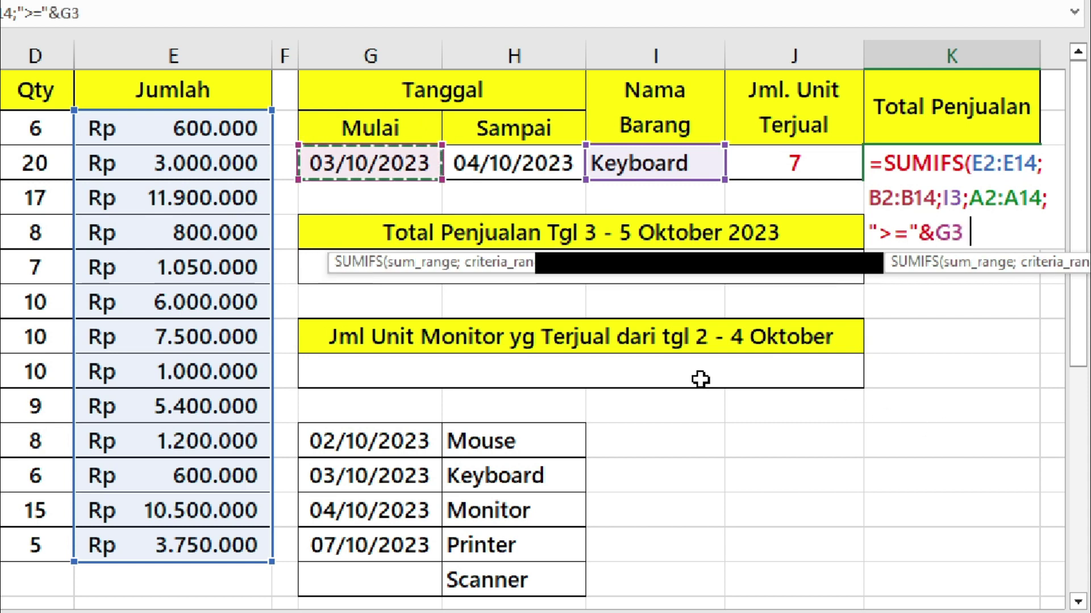
{"action": "type", "text": ";"}
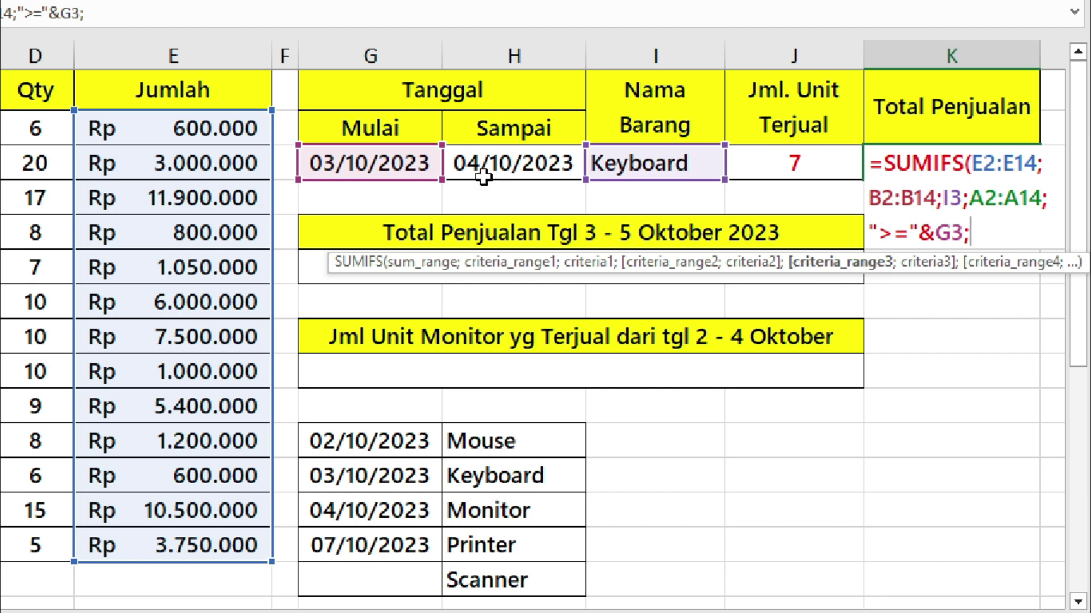
{"action": "scroll", "coordinate": [575, 109], "scroll_direction": "left", "scroll_amount": 3}
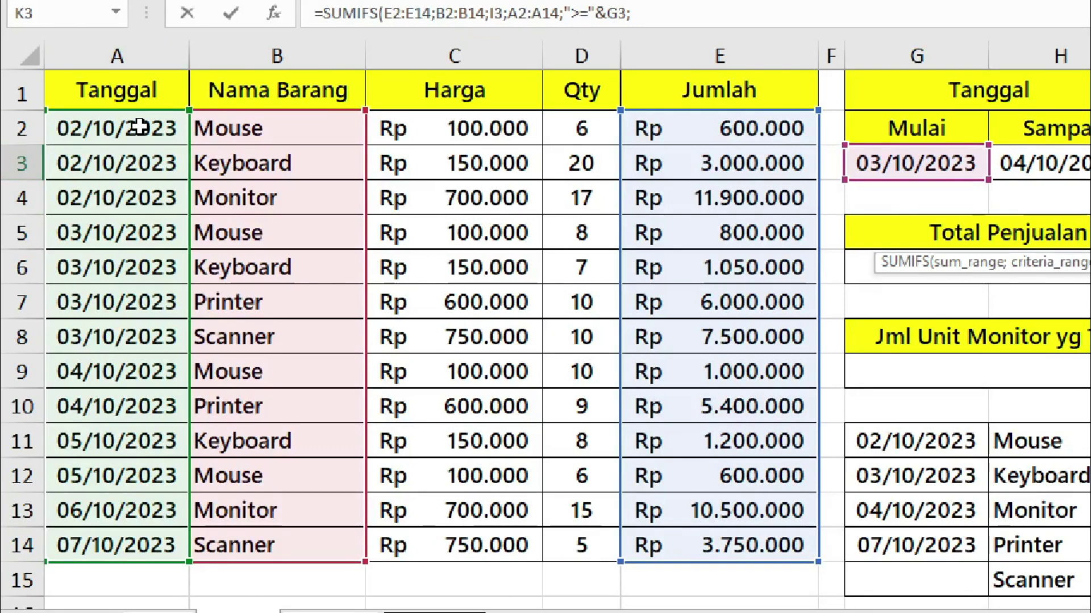
{"action": "left_click_drag", "start_coordinate": [139, 126], "coordinate": [97, 539]}
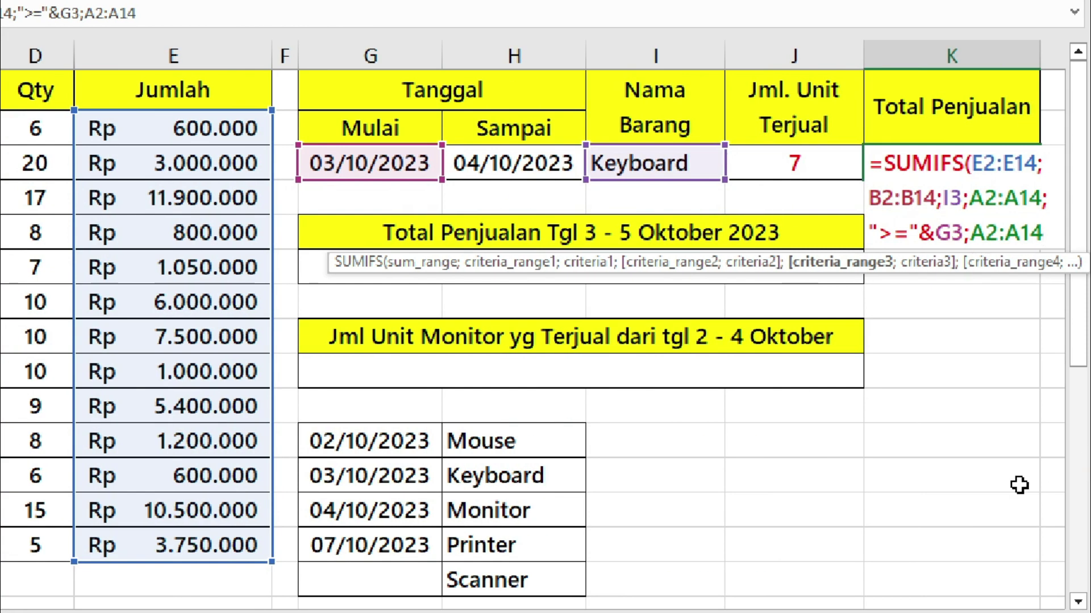
{"action": "type", "text": ";\""}
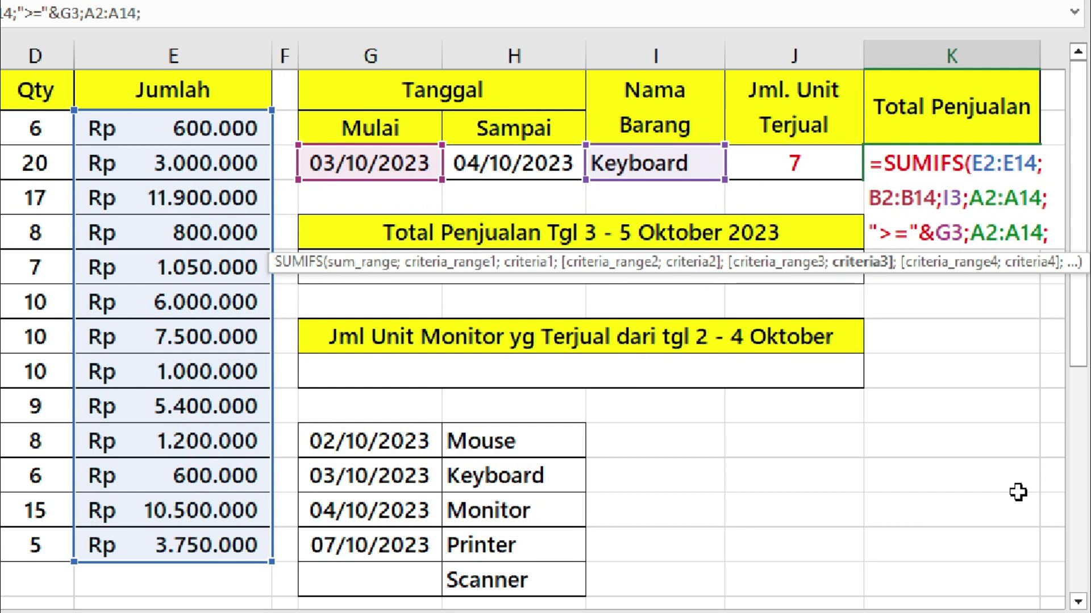
{"action": "type", "text": "<"}
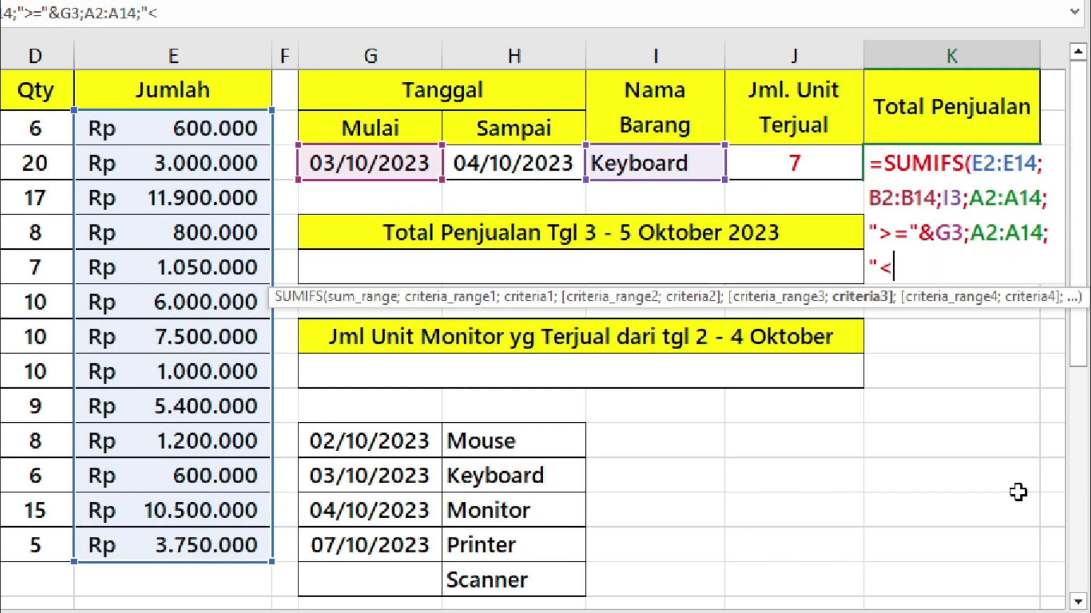
{"action": "type", "text": "=\""}
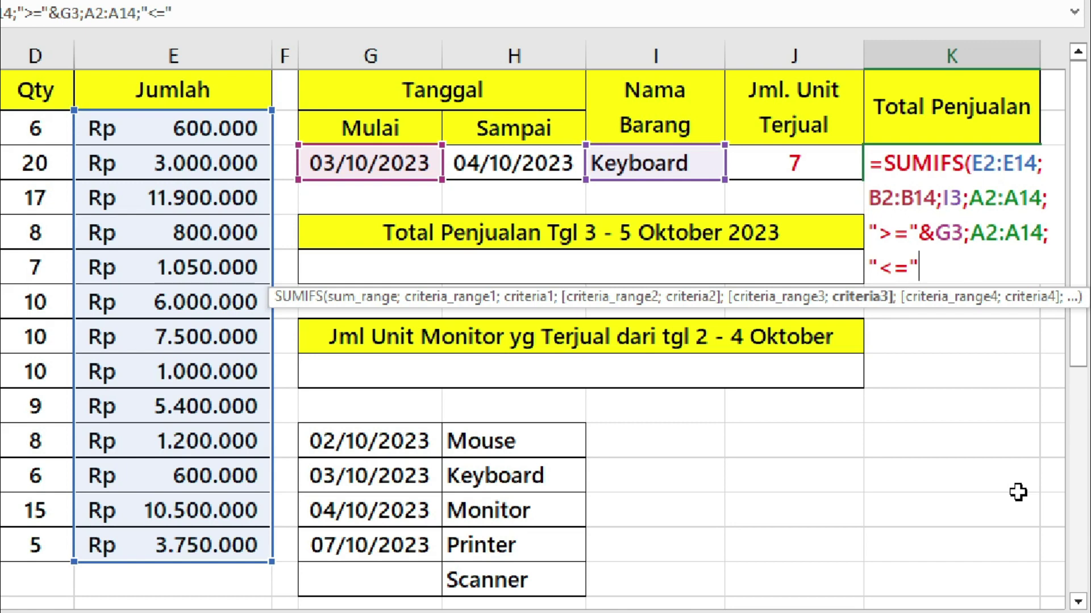
{"action": "type", "text": "&"}
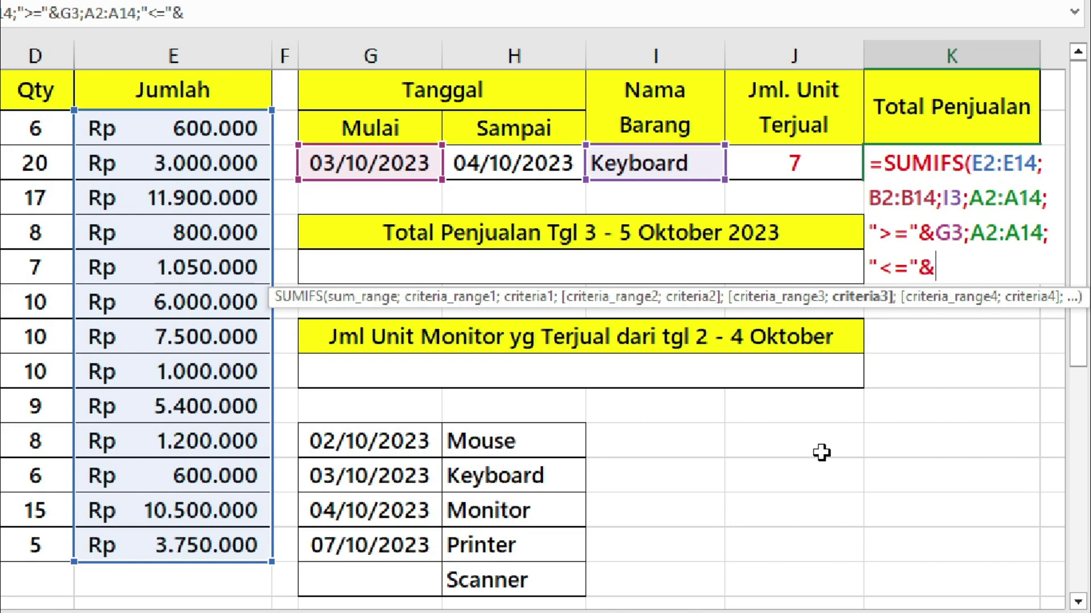
{"action": "left_click", "coordinate": [547, 161]}
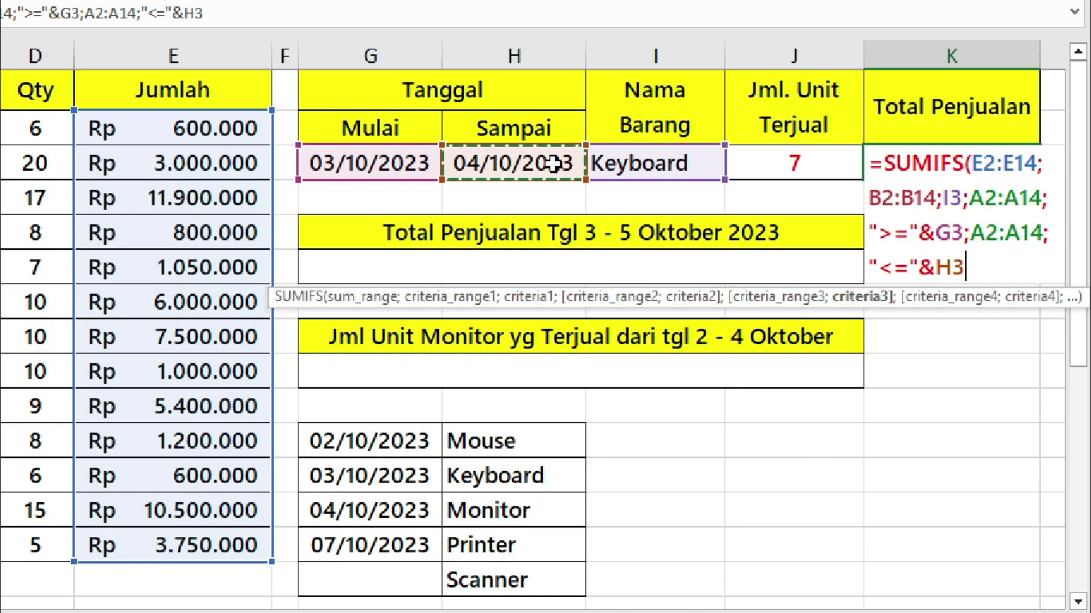
{"action": "type", "text": ")"}
{"action": "key", "text": "ctrl+Return"}
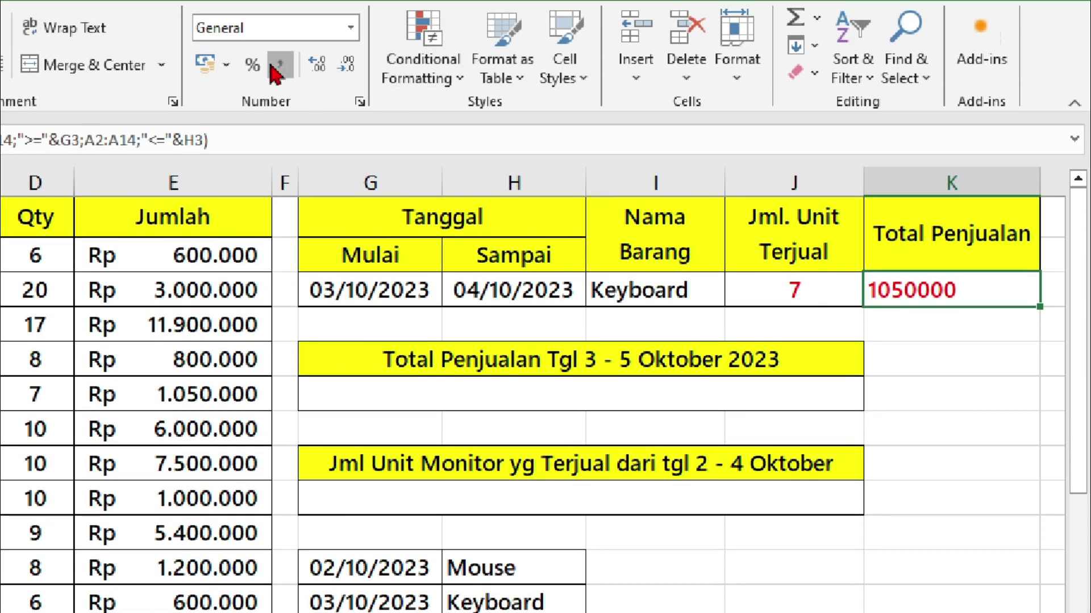
- Format the total with thousands separators and set the dates to 02/10/2023–07/10/2023
{"action": "left_click", "coordinate": [277, 73]}
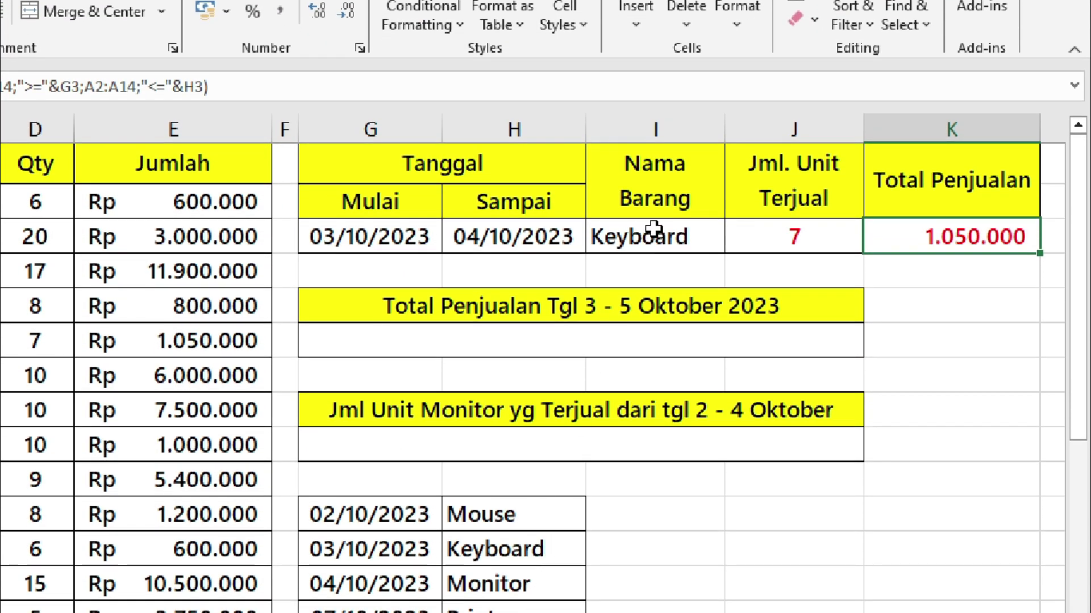
{"action": "left_click", "coordinate": [449, 236]}
{"action": "left_click", "coordinate": [433, 236]}
{"action": "left_click", "coordinate": [452, 242]}
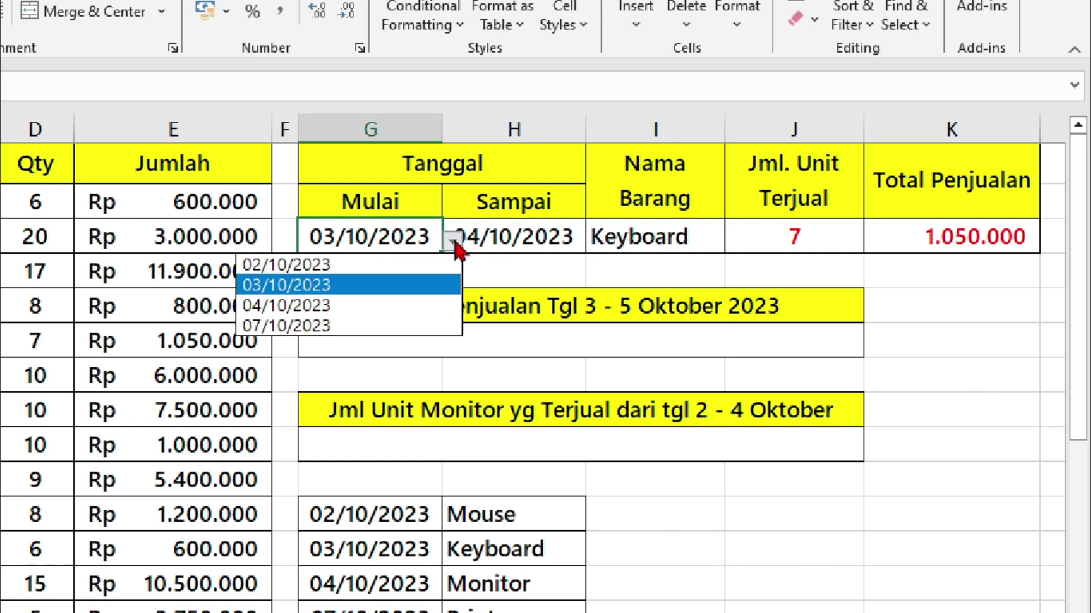
{"action": "left_click", "coordinate": [352, 265]}
{"action": "left_click", "coordinate": [452, 236]}
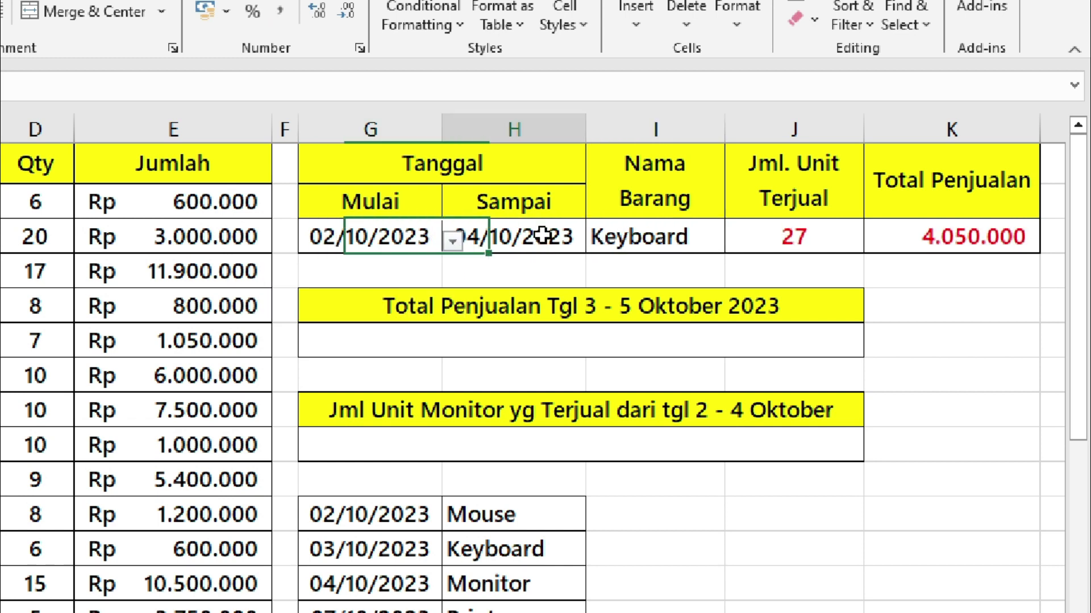
{"action": "left_click", "coordinate": [596, 241]}
{"action": "left_click", "coordinate": [500, 327]}
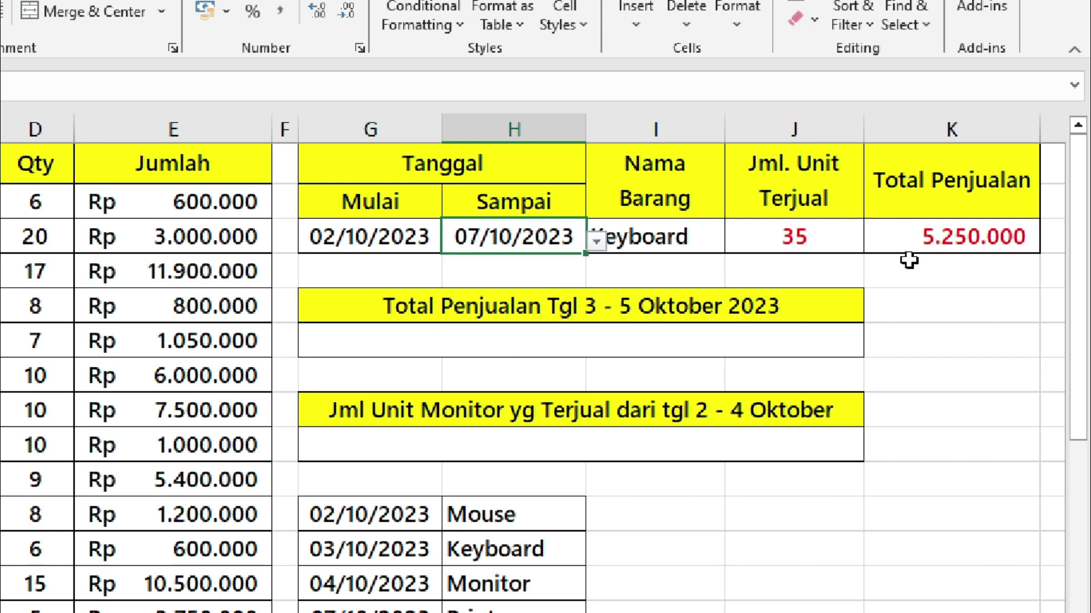
- Choose Printer in I3 and review the results: 19 units and 11.400.000
{"action": "left_click", "coordinate": [684, 227]}
{"action": "left_click", "coordinate": [932, 238]}
{"action": "left_click_drag", "start_coordinate": [929, 238], "coordinate": [858, 239]}
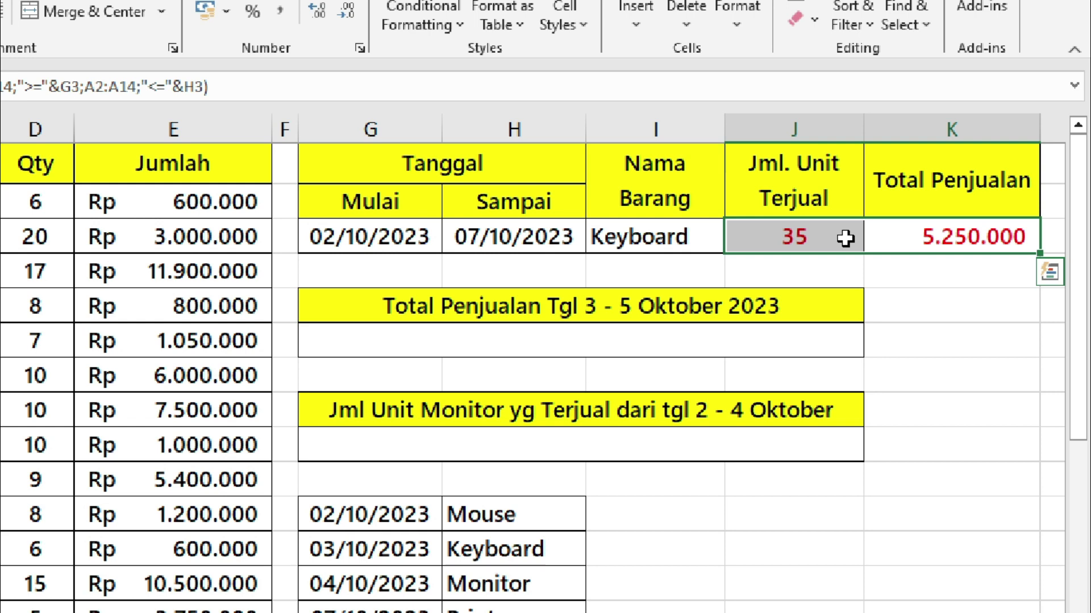
{"action": "left_click", "coordinate": [641, 214]}
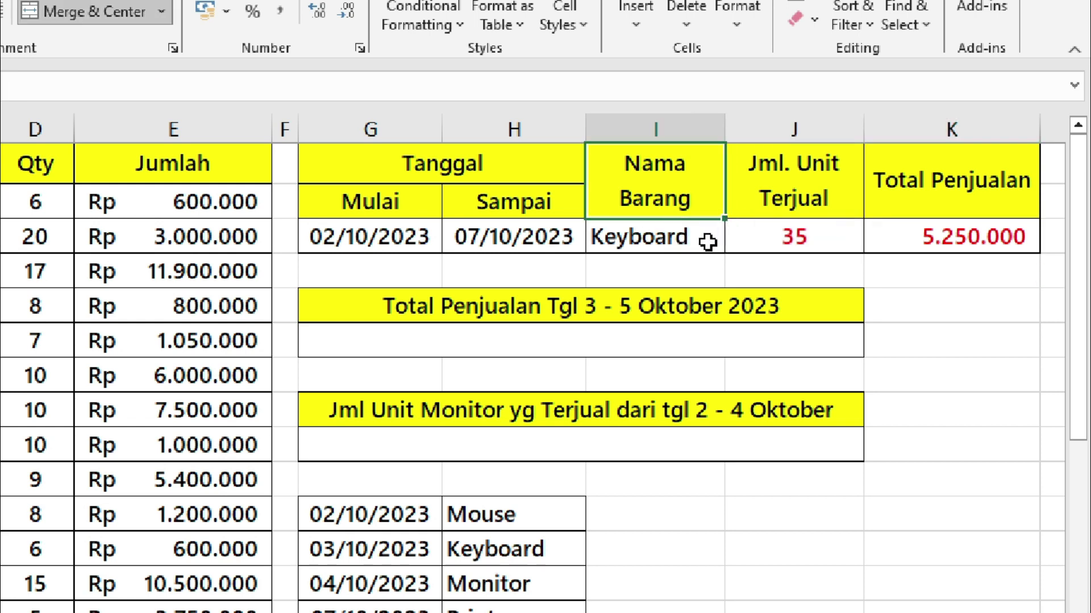
{"action": "left_click", "coordinate": [707, 242]}
{"action": "left_click", "coordinate": [735, 242]}
{"action": "left_click", "coordinate": [660, 322]}
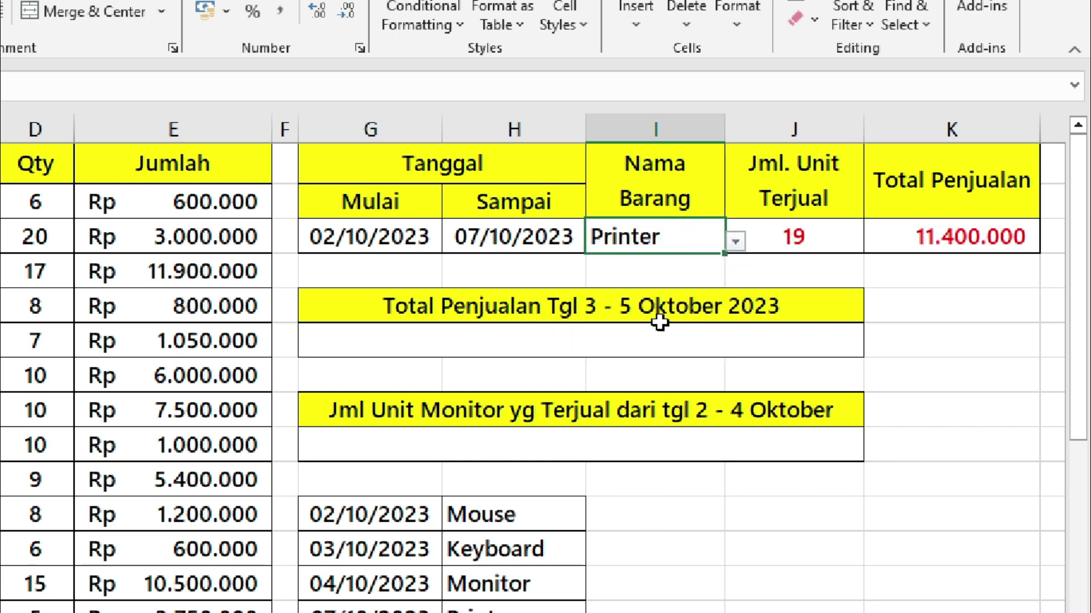
{"action": "left_click_drag", "start_coordinate": [738, 235], "coordinate": [941, 238]}
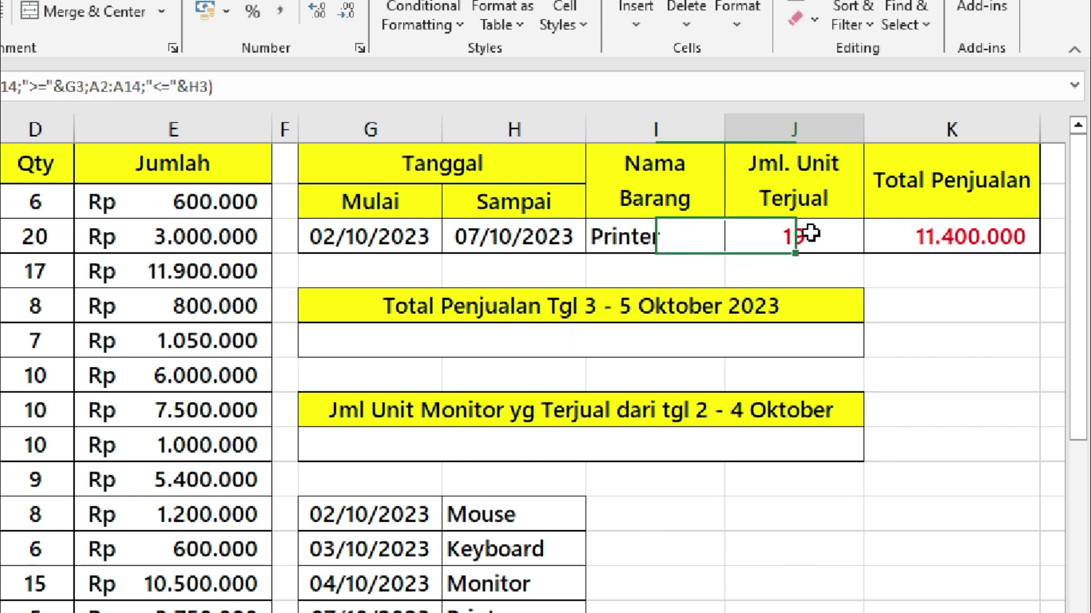
{"action": "left_click", "coordinate": [941, 238]}
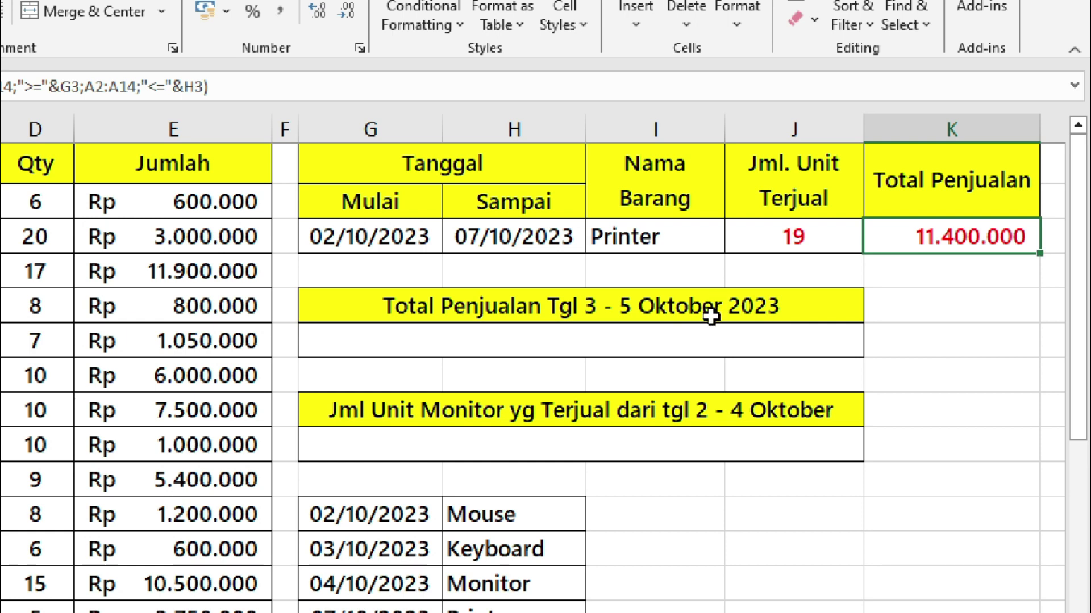
{"action": "left_click", "coordinate": [706, 344]}
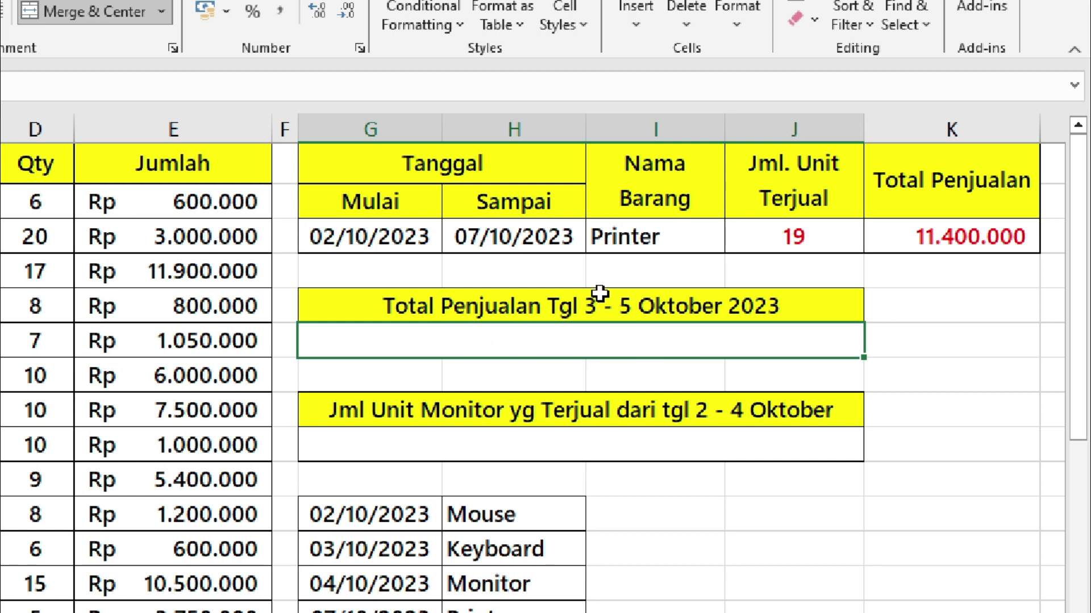
- Start =SUMIFS in the Oct 3–5 total cell with Jumlah E2:E14 as the sum range
{"action": "left_click", "coordinate": [806, 238]}
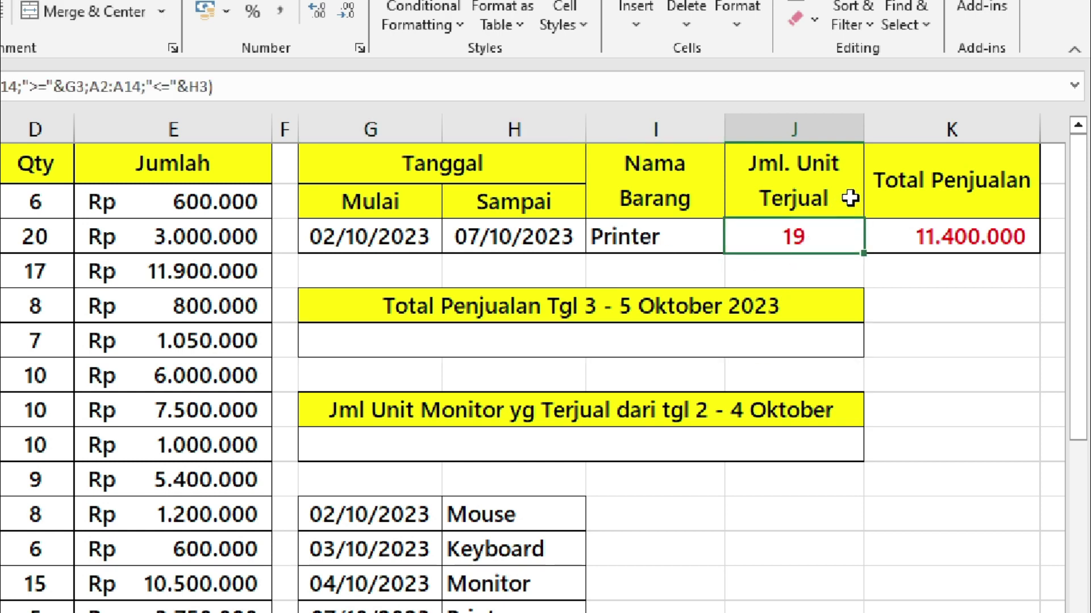
{"action": "left_click", "coordinate": [743, 342]}
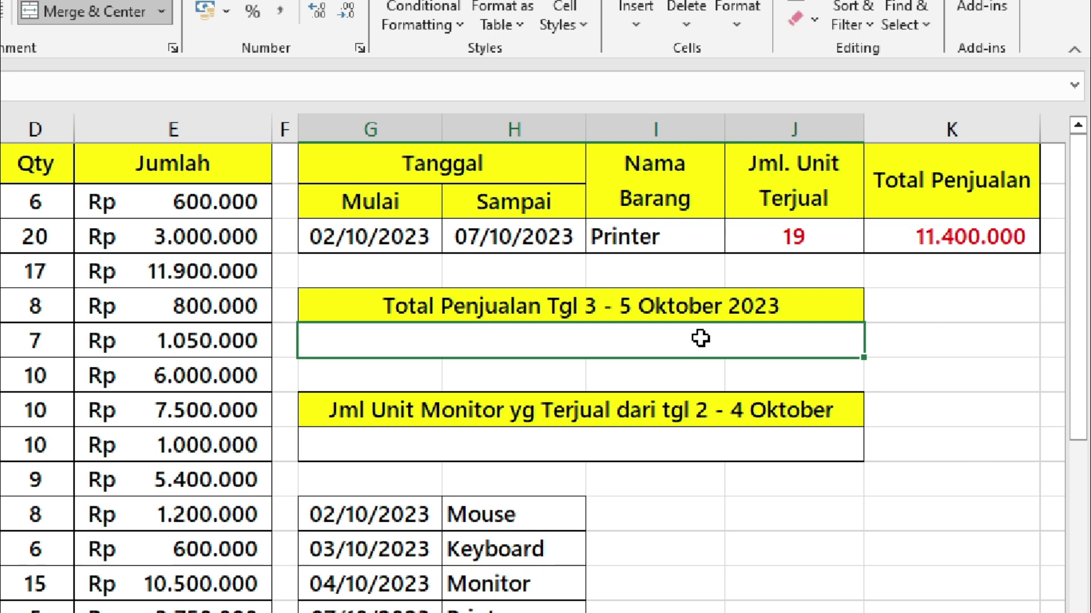
{"action": "type", "text": "="}
{"action": "type", "text": "sumi"}
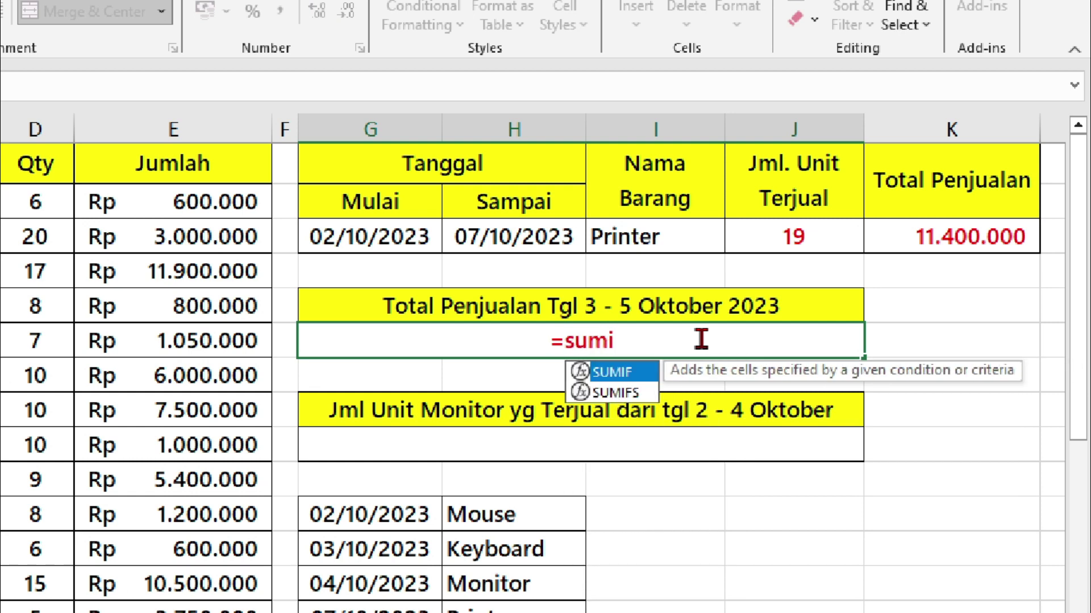
{"action": "type", "text": "fs"}
{"action": "key", "text": "BackSpace"}
{"action": "type", "text": "fs("}
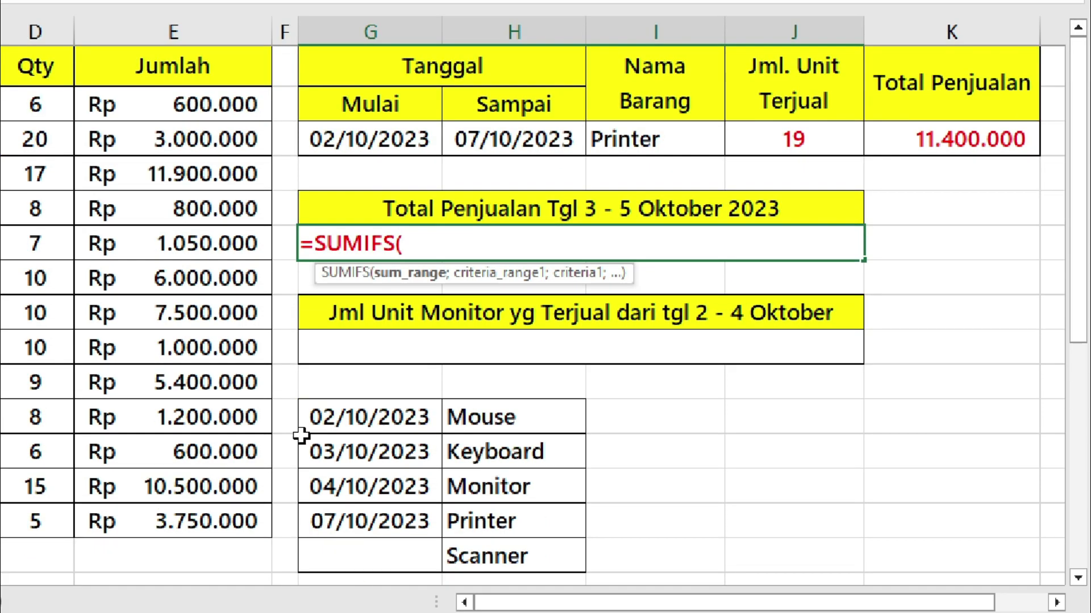
{"action": "left_click_drag", "start_coordinate": [203, 97], "coordinate": [187, 523]}
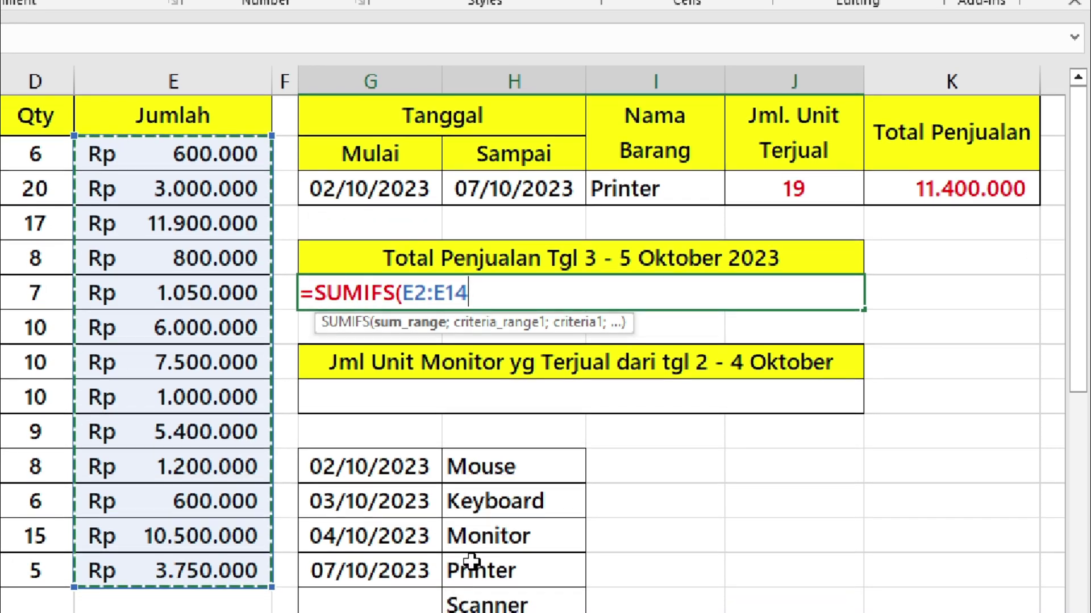
{"action": "type", "text": ";"}
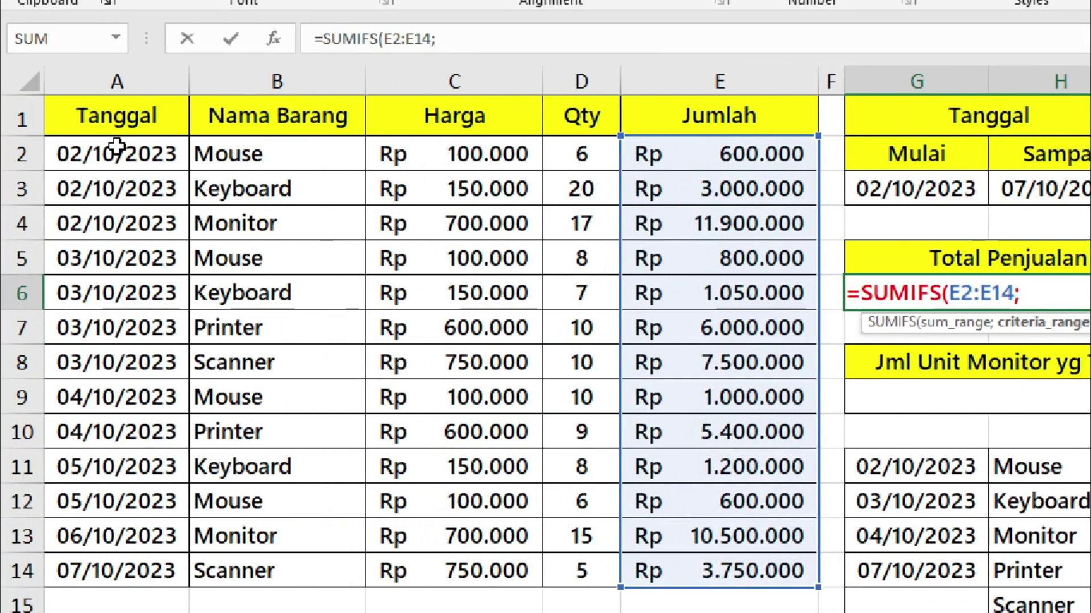
- Add date conditions >=03/10/2023 and <=05/10/2023 on A2:A14
{"action": "left_click_drag", "start_coordinate": [116, 154], "coordinate": [137, 554]}
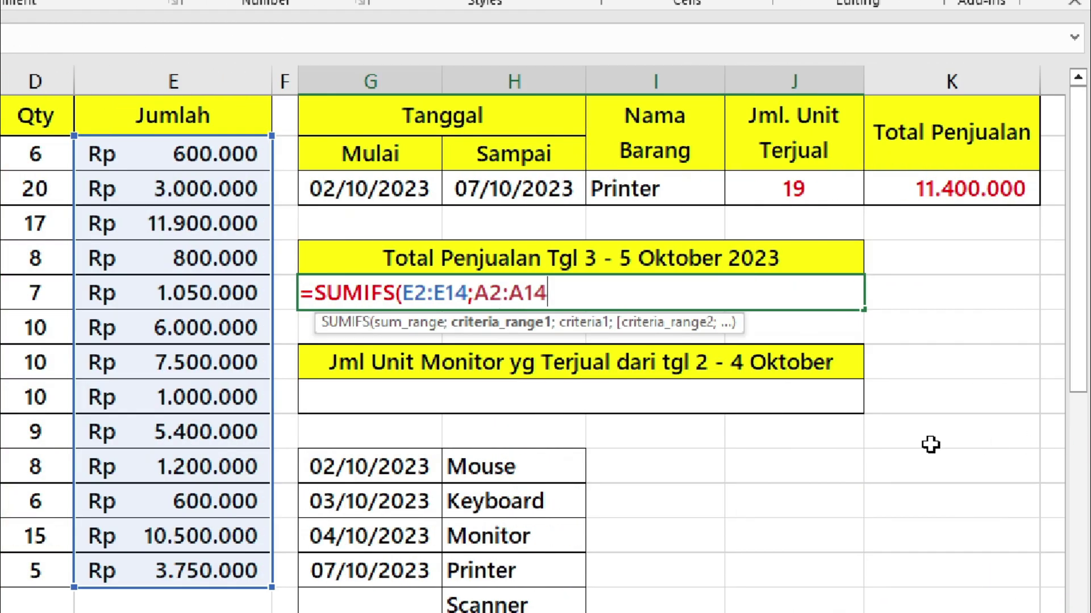
{"action": "type", "text": ";\">"}
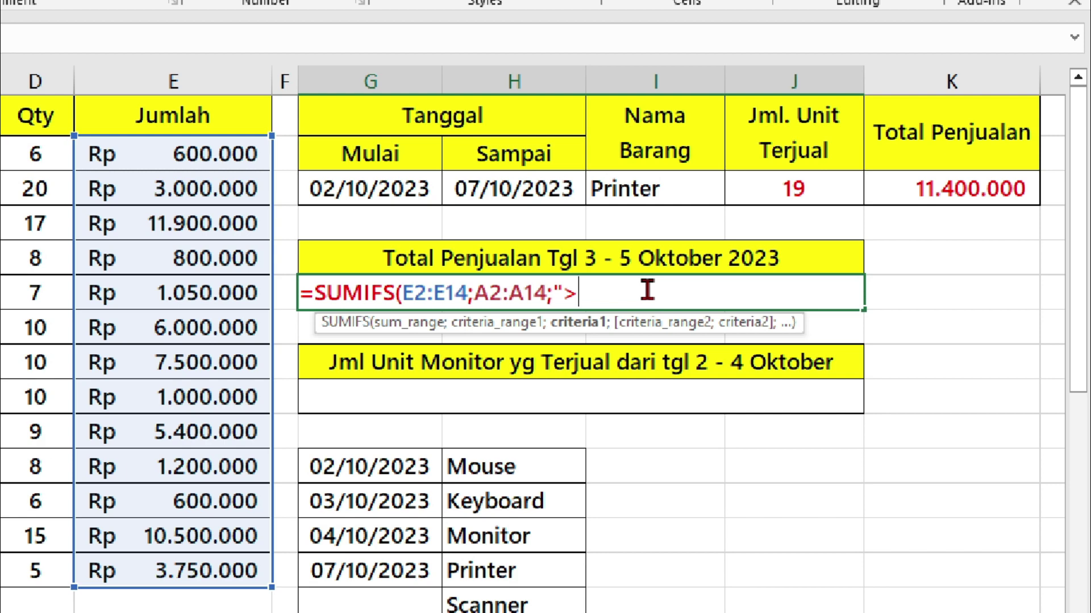
{"action": "type", "text": "="}
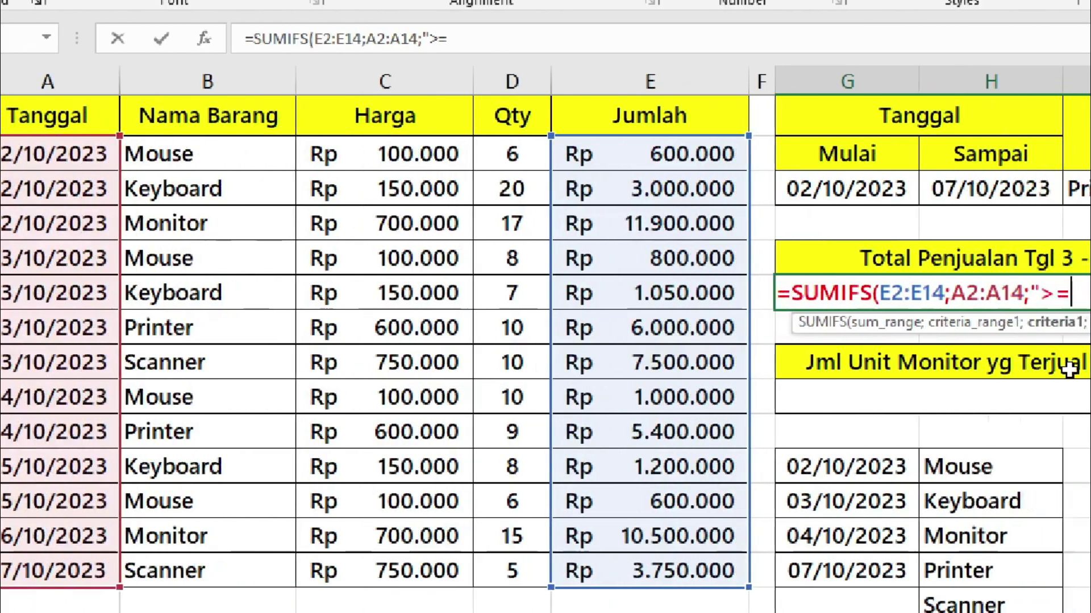
{"action": "type", "text": "03/10/"}
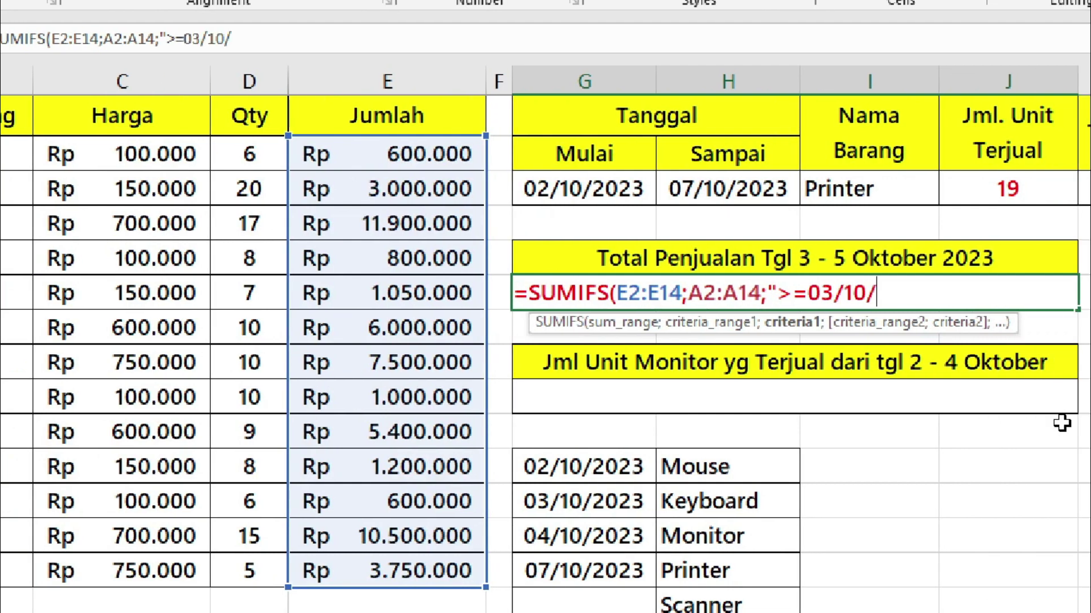
{"action": "type", "text": "2023"}
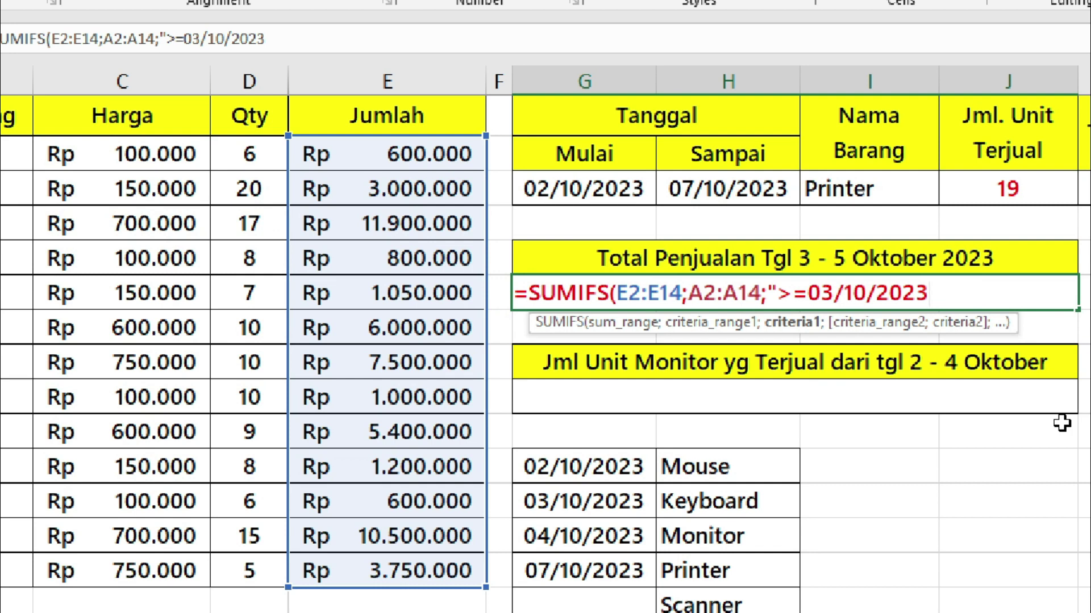
{"action": "type", "text": "\""}
{"action": "type", "text": ";"}
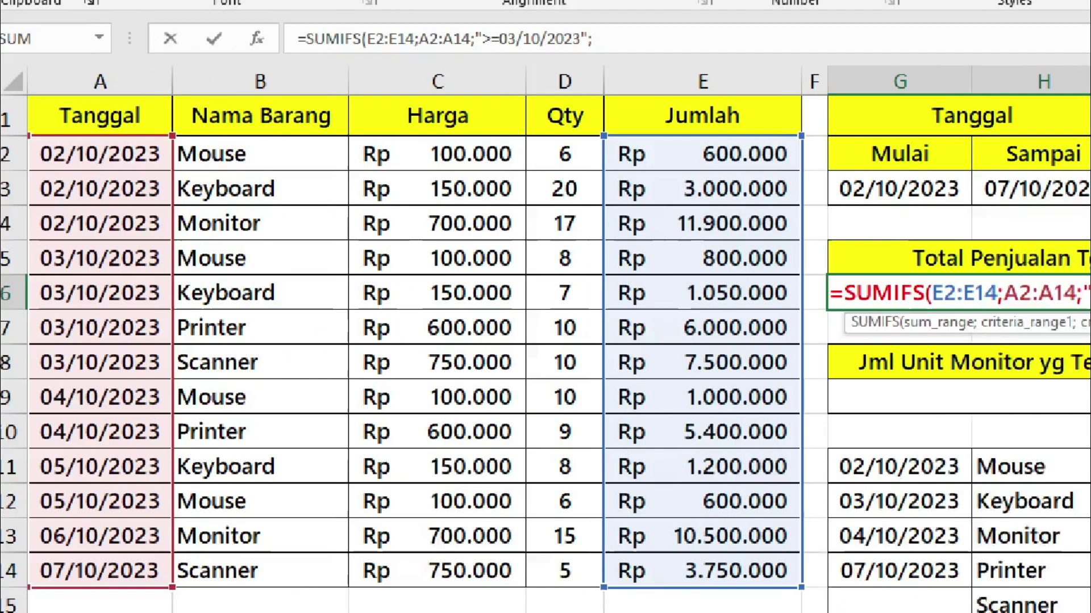
{"action": "left_click_drag", "start_coordinate": [117, 158], "coordinate": [108, 576]}
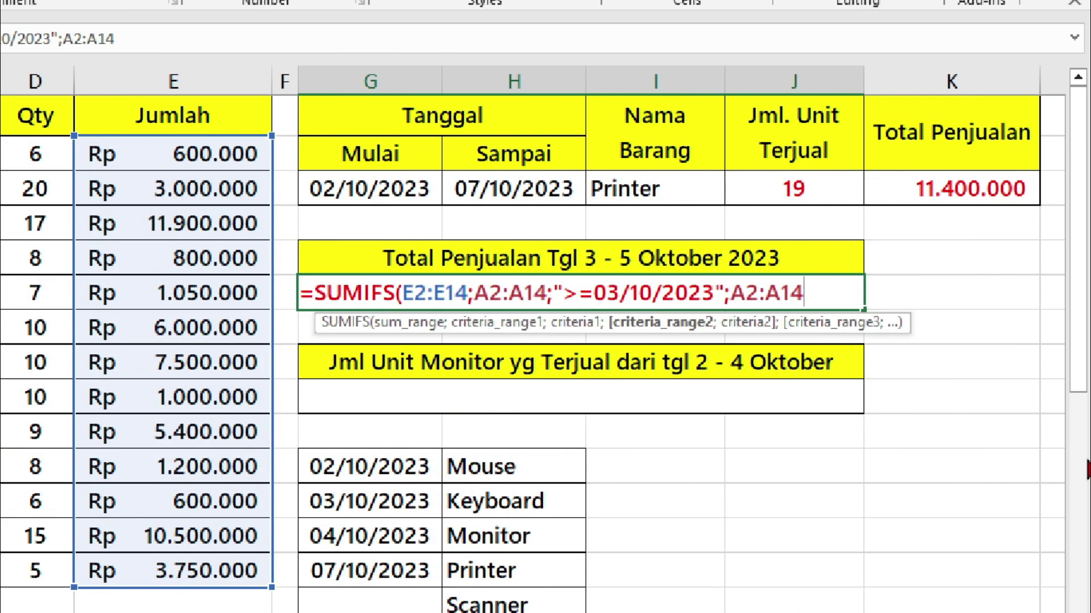
{"action": "type", "text": ";"}
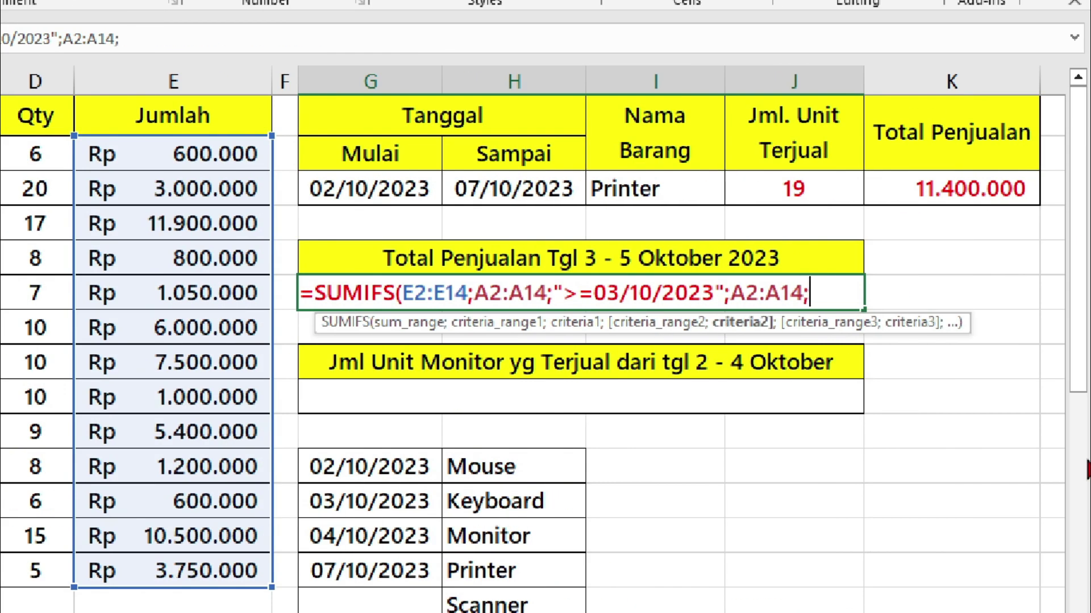
{"action": "type", "text": "\""}
{"action": "type", "text": "<="}
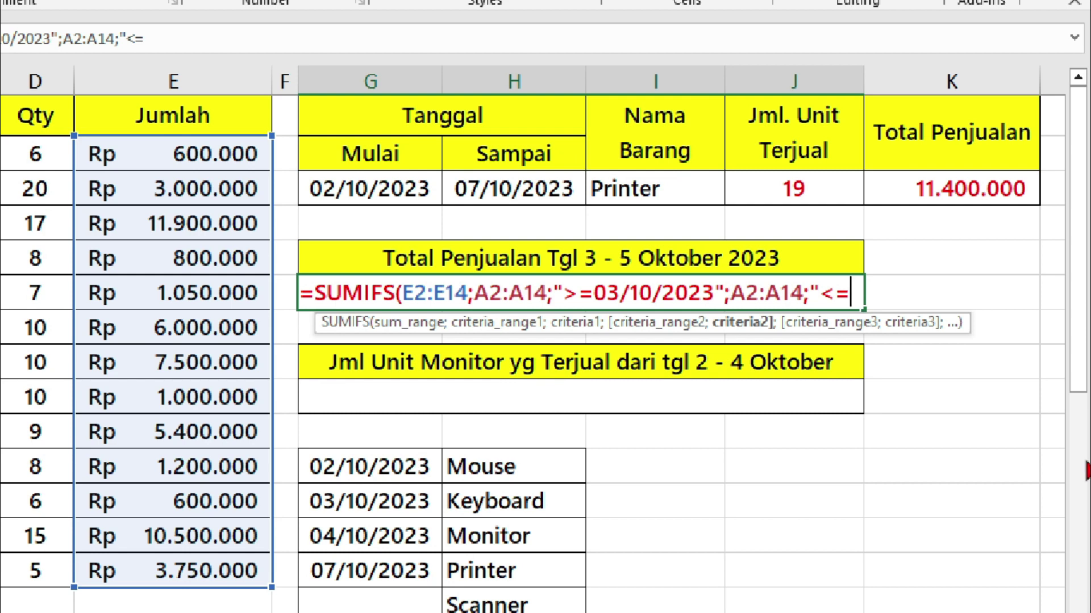
{"action": "type", "text": "0"}
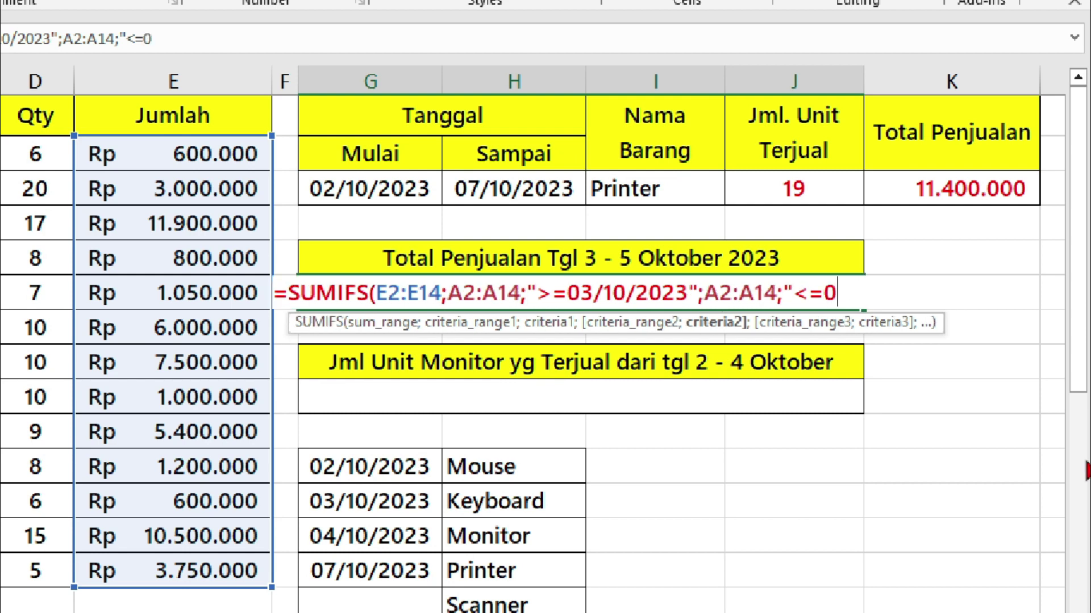
{"action": "type", "text": "5"}
{"action": "type", "text": "/10/"}
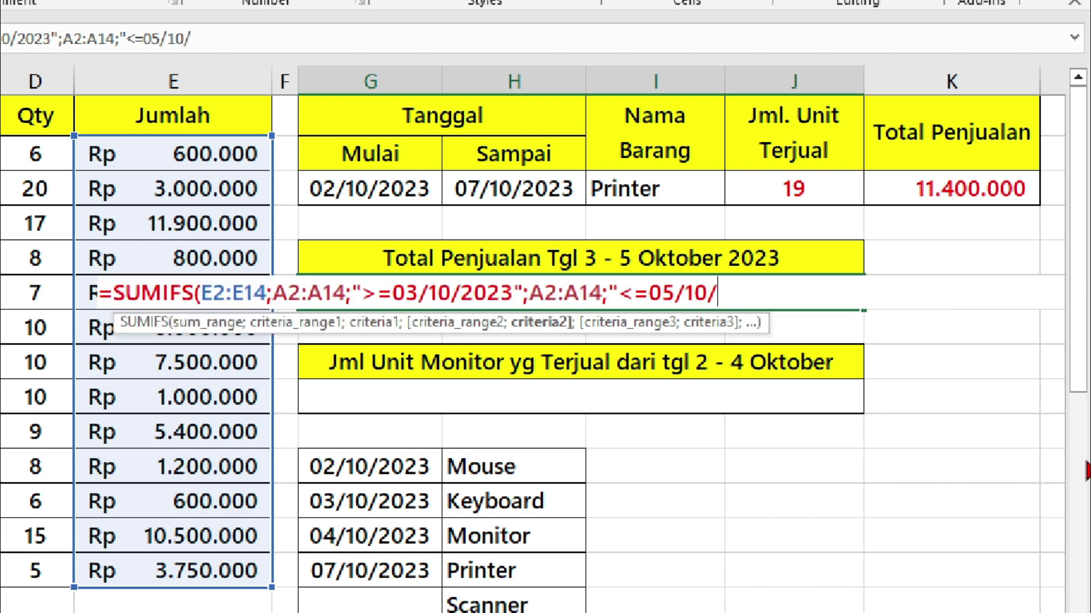
{"action": "type", "text": "2023"}
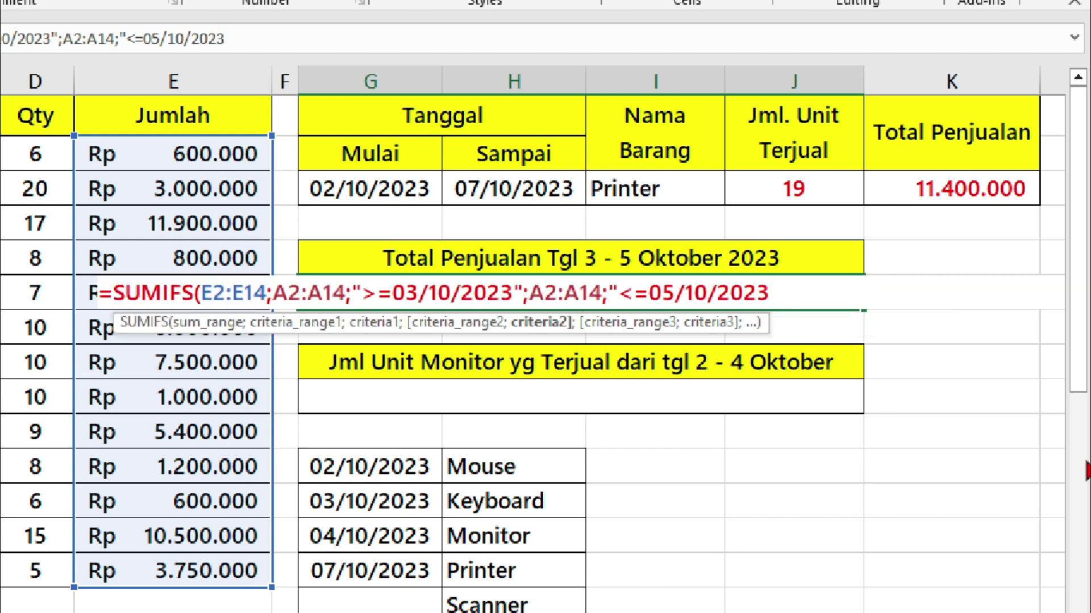
{"action": "type", "text": "\")"}
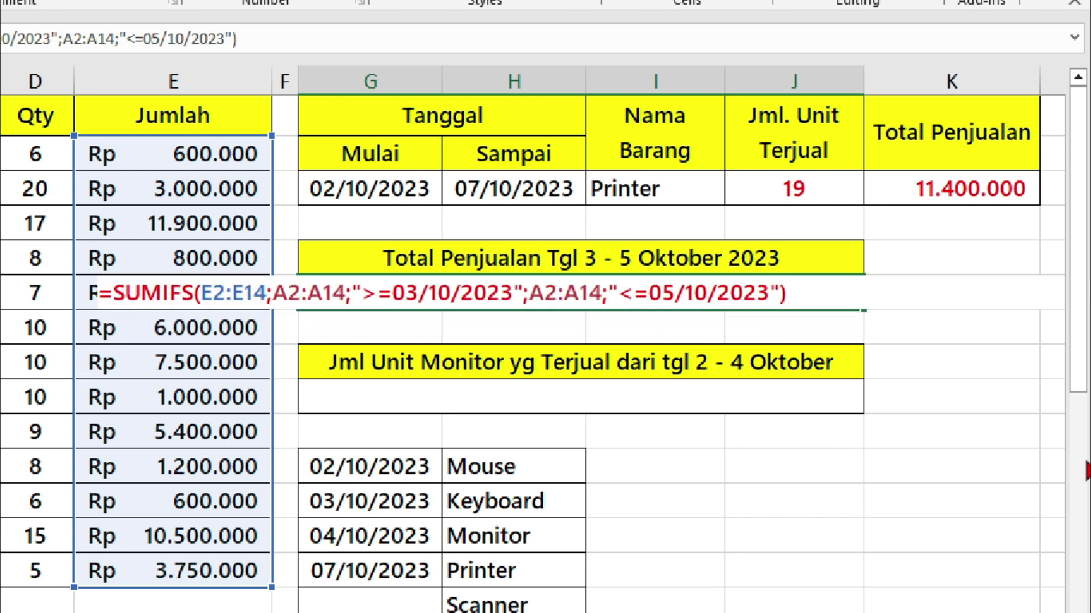
{"action": "key", "text": "ctrl+Return"}
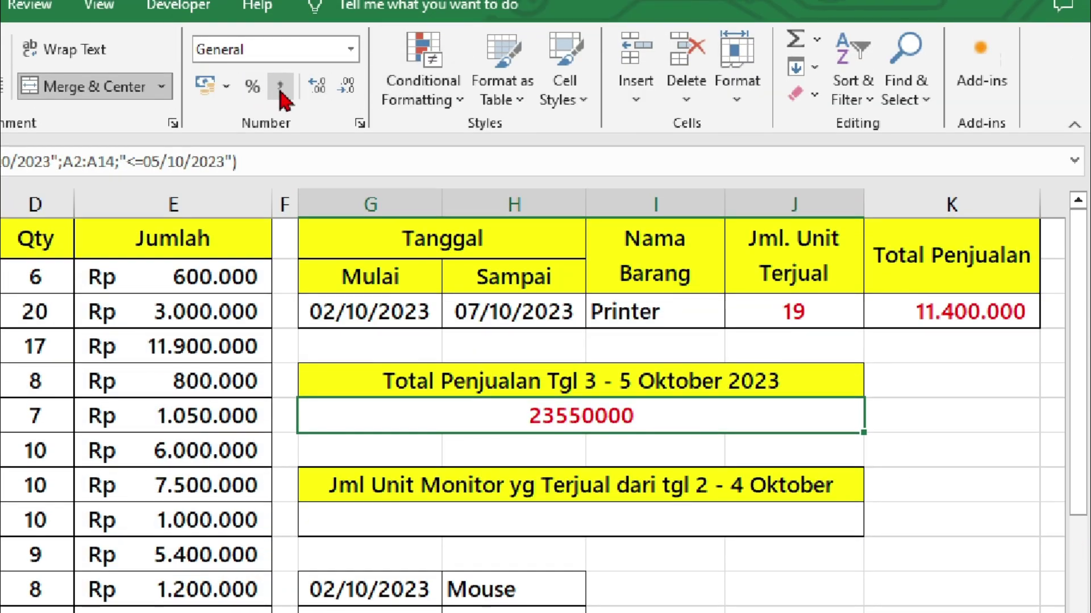
{"action": "left_click", "coordinate": [281, 90]}
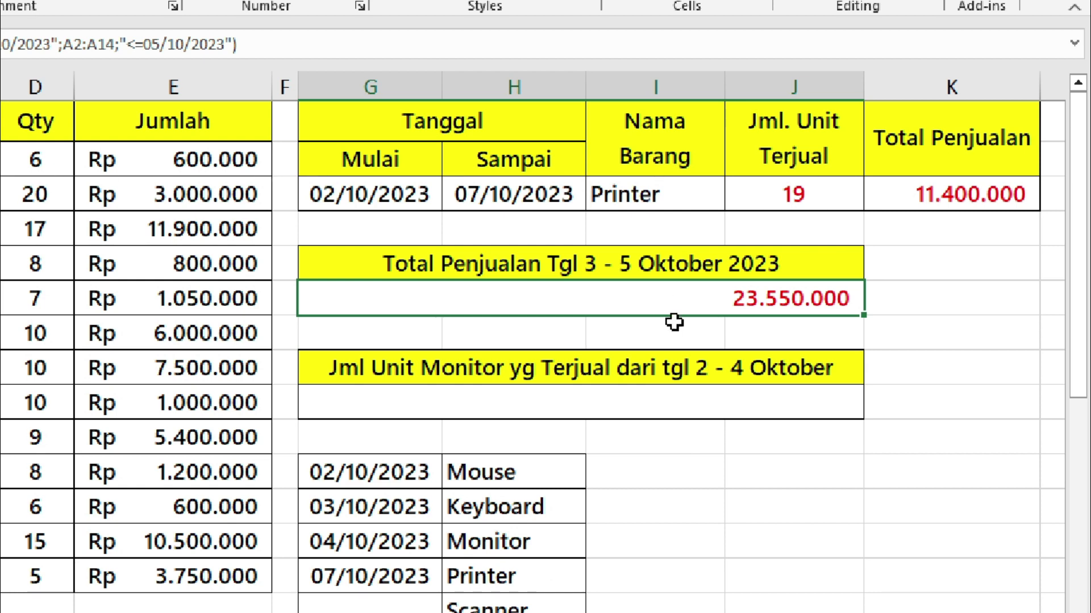
{"action": "left_click", "coordinate": [680, 403]}
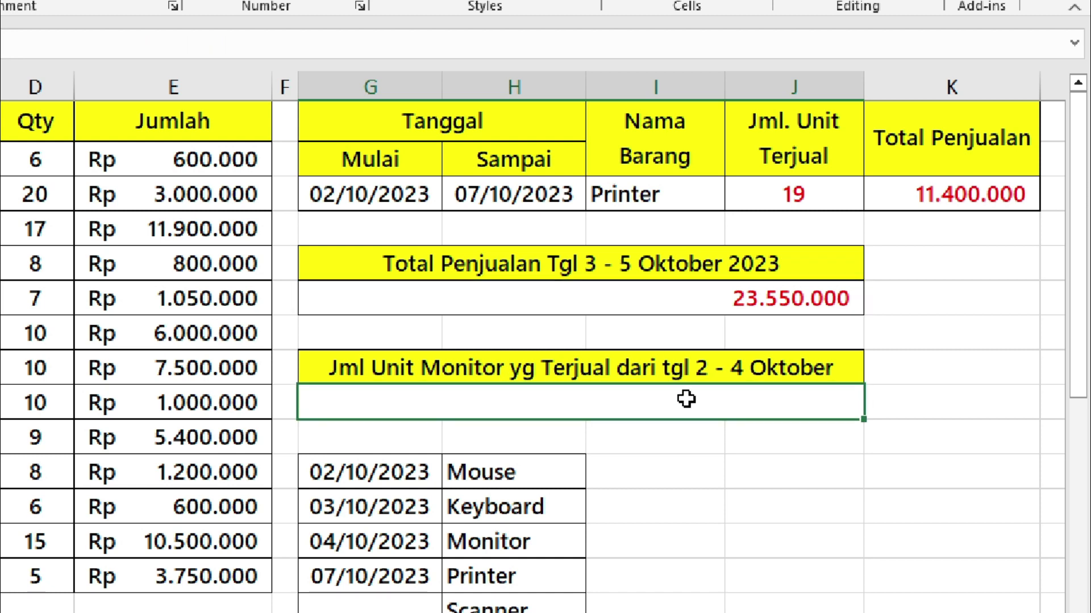
{"action": "left_click", "coordinate": [770, 306]}
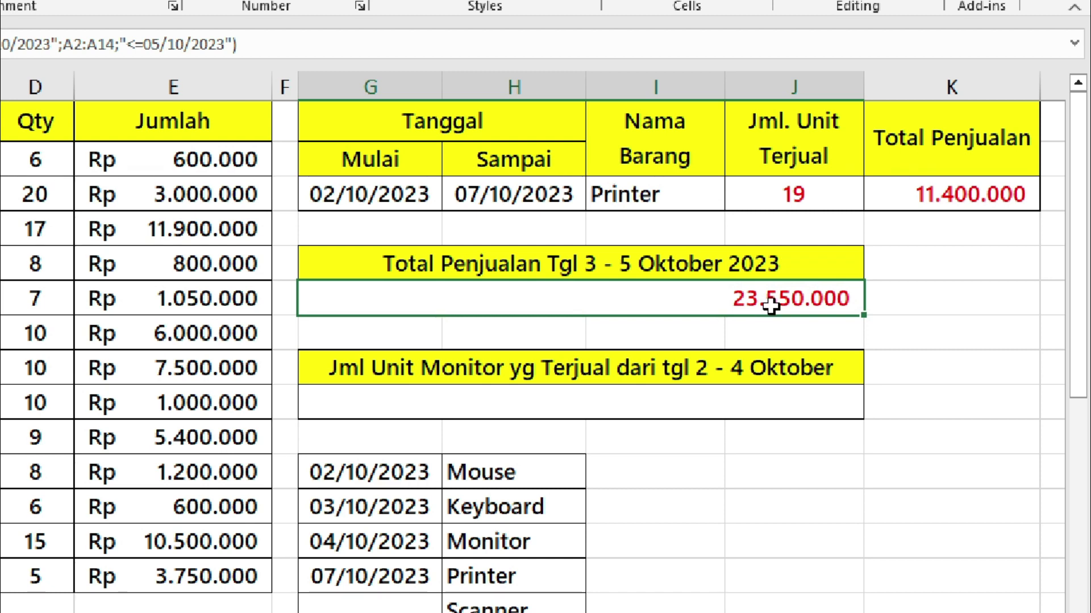
{"action": "left_click", "coordinate": [602, 398]}
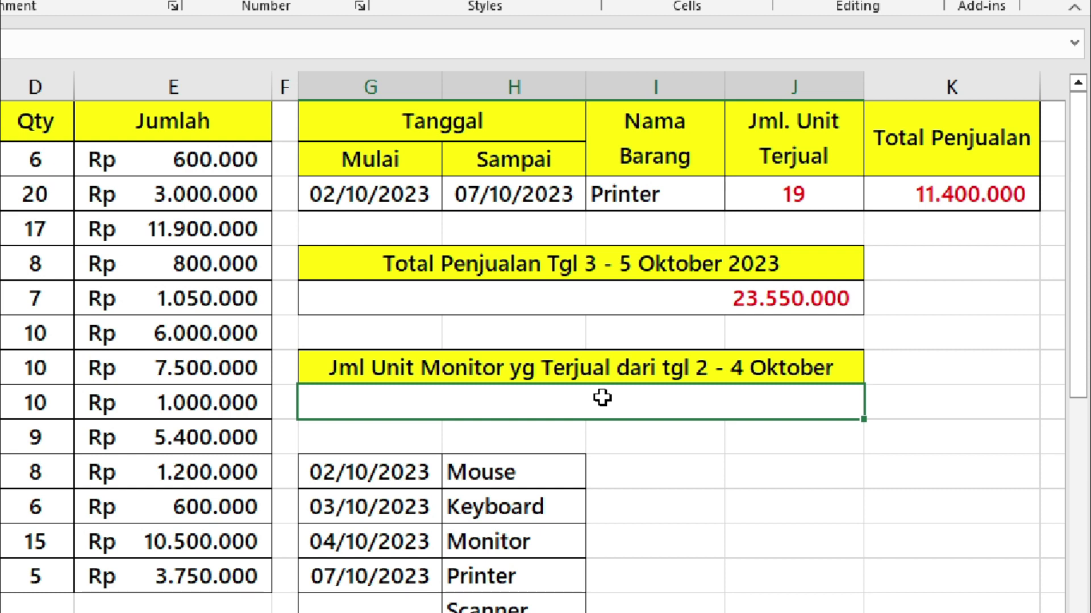
- Start =SUMIFS summing Qty D2:D14 where B2:B14 equals "Monitor"
{"action": "type", "text": "="}
{"action": "type", "text": "su"}
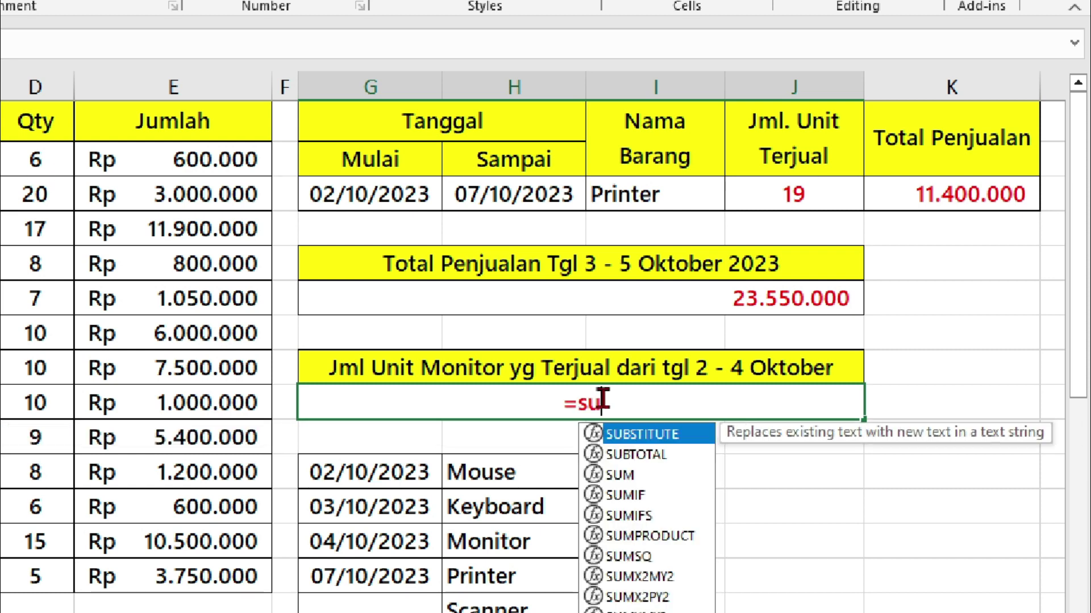
{"action": "type", "text": "mifs"}
{"action": "key", "text": "Tab"}
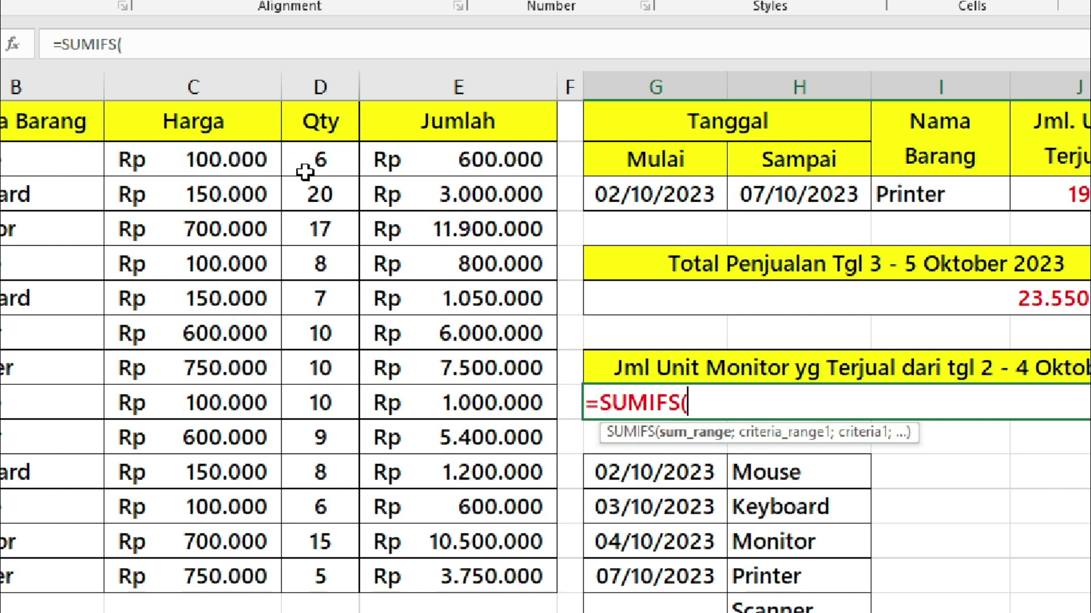
{"action": "left_click_drag", "start_coordinate": [337, 154], "coordinate": [335, 561]}
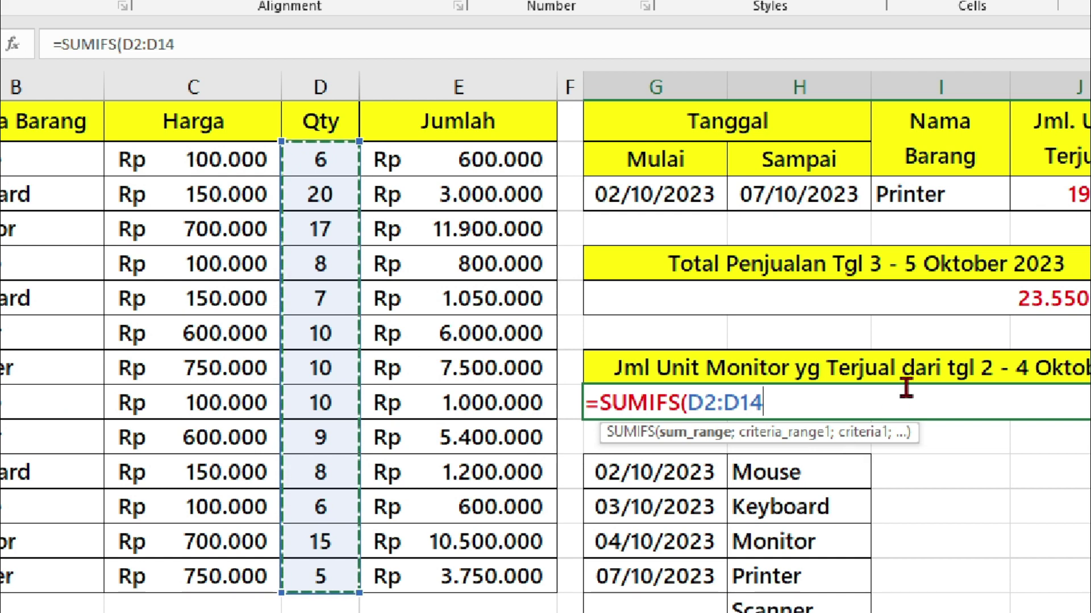
{"action": "type", "text": ";"}
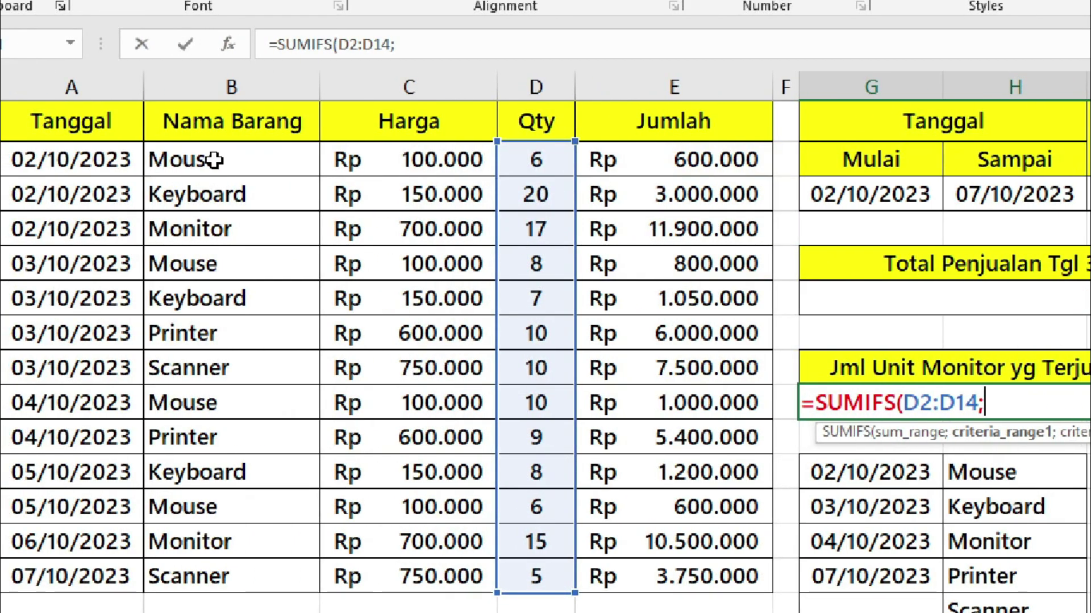
{"action": "left_click_drag", "start_coordinate": [207, 159], "coordinate": [212, 577]}
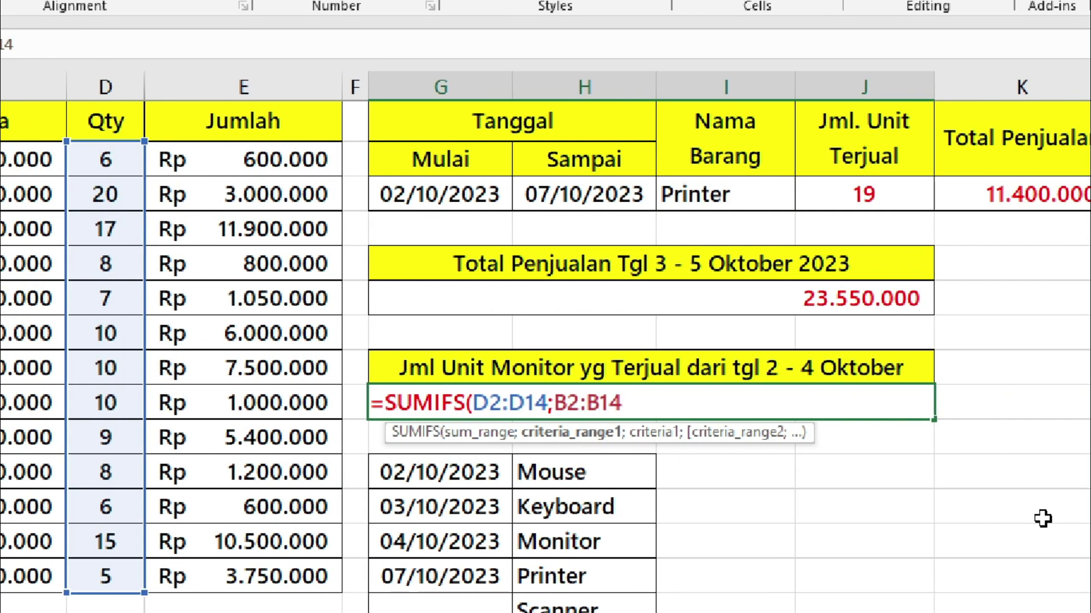
{"action": "type", "text": ";"}
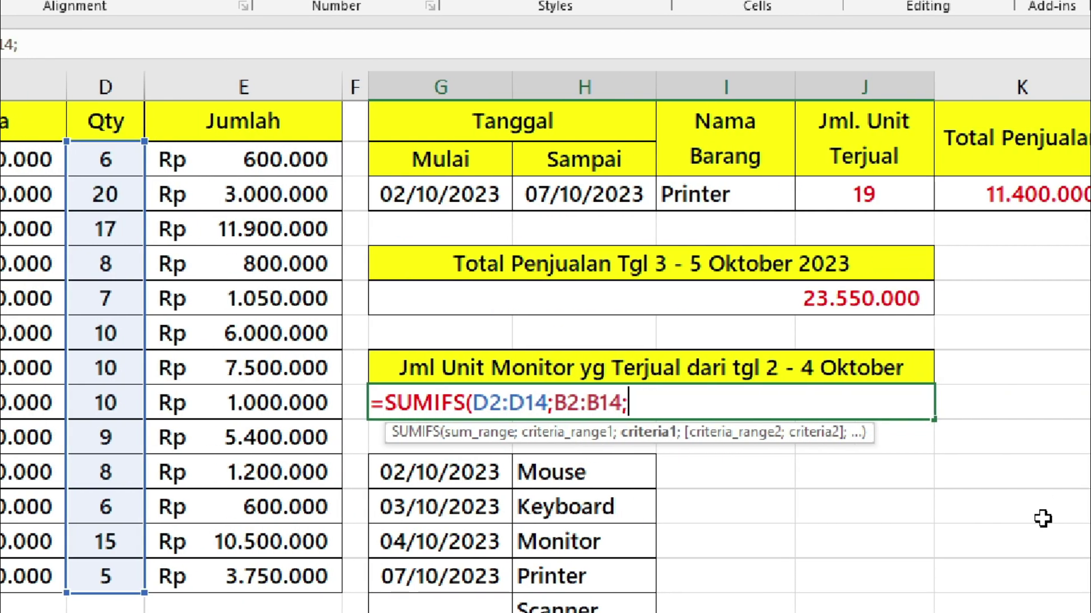
{"action": "type", "text": "\"Moni"}
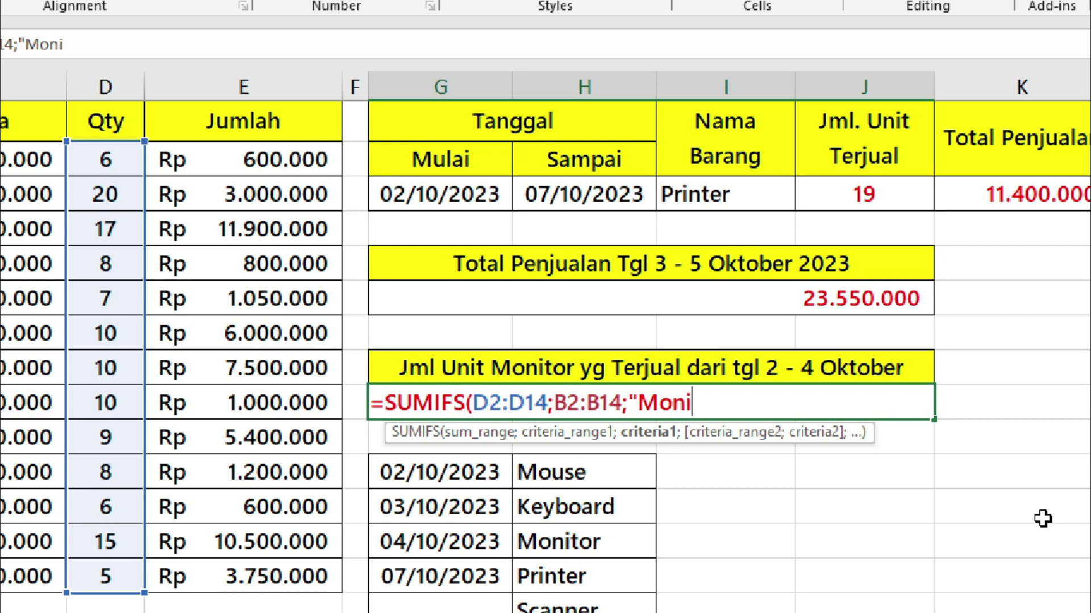
{"action": "type", "text": "tor"}
{"action": "type", "text": "\";"}
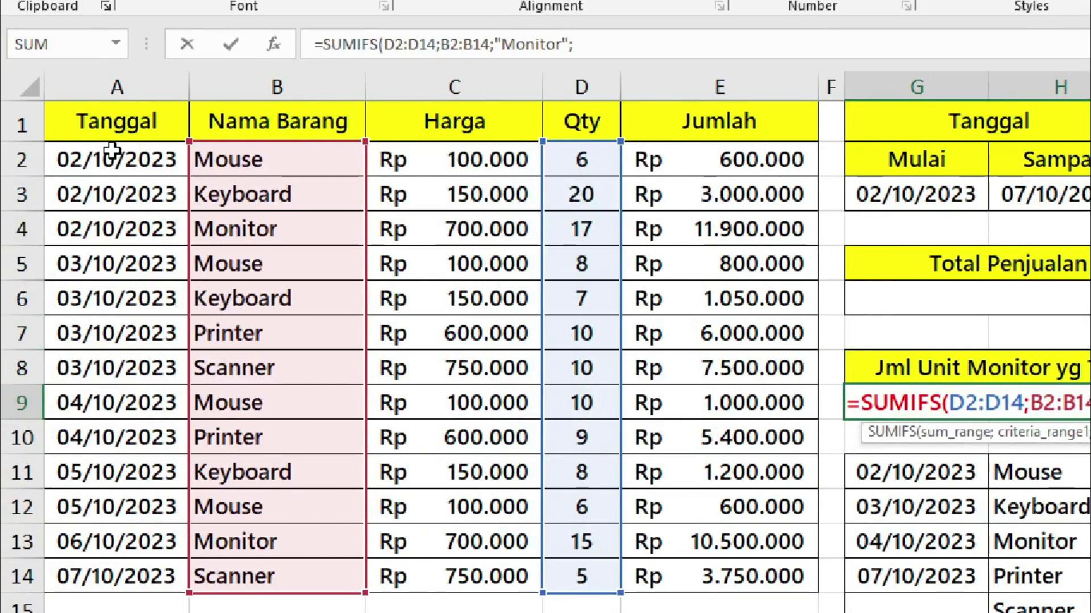
- Add date conditions >=02/10/2023 and <=04/10/2023 on A2:A14 to the Monitor formula
{"action": "left_click_drag", "start_coordinate": [114, 153], "coordinate": [102, 582]}
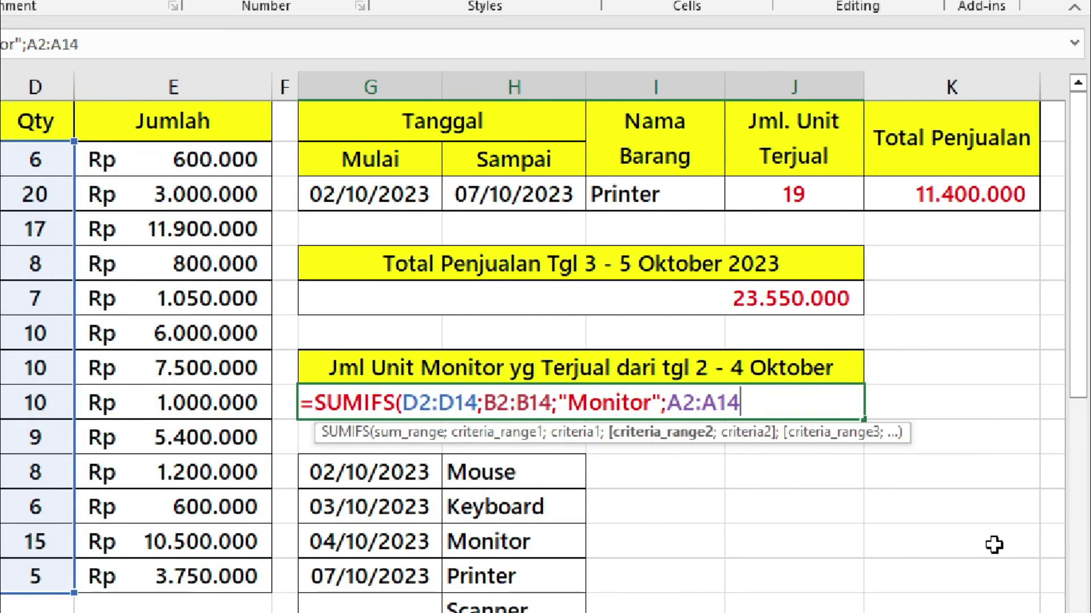
{"action": "type", "text": ";\""}
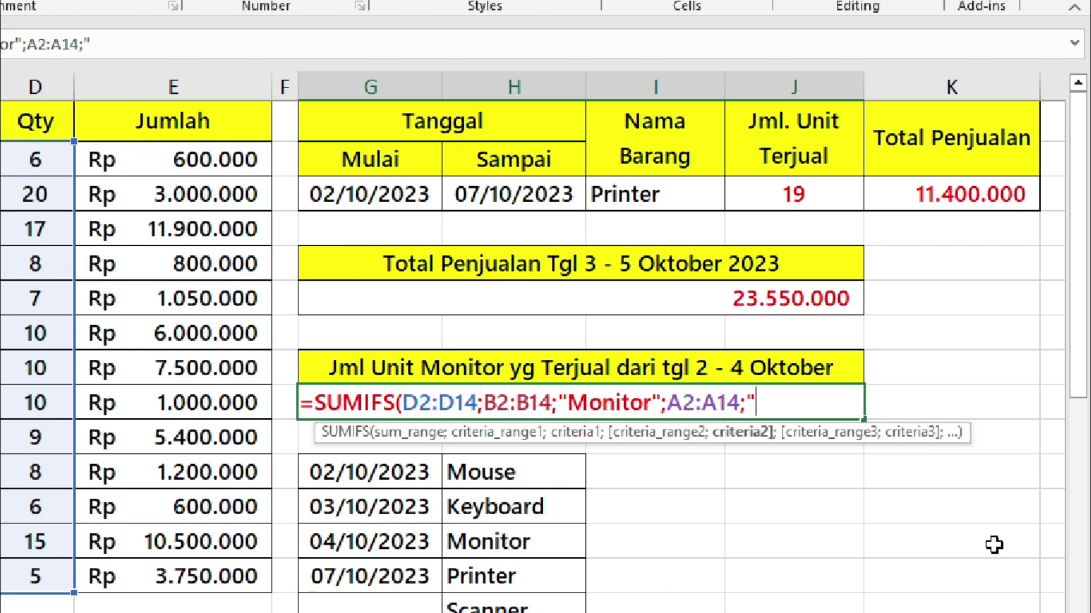
{"action": "type", "text": ">="}
{"action": "type", "text": "02/"}
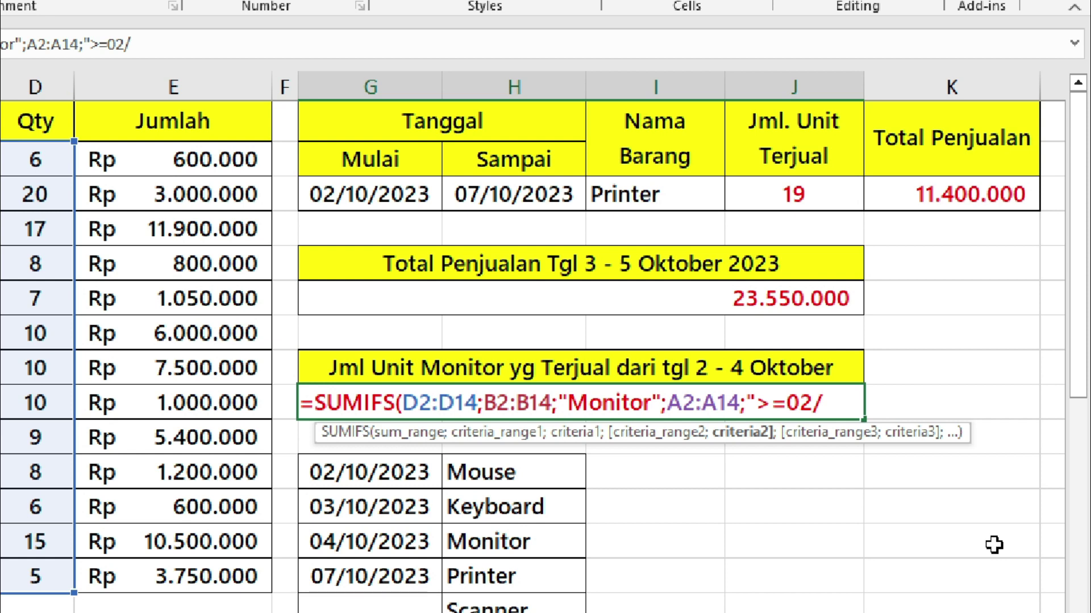
{"action": "type", "text": "10/"}
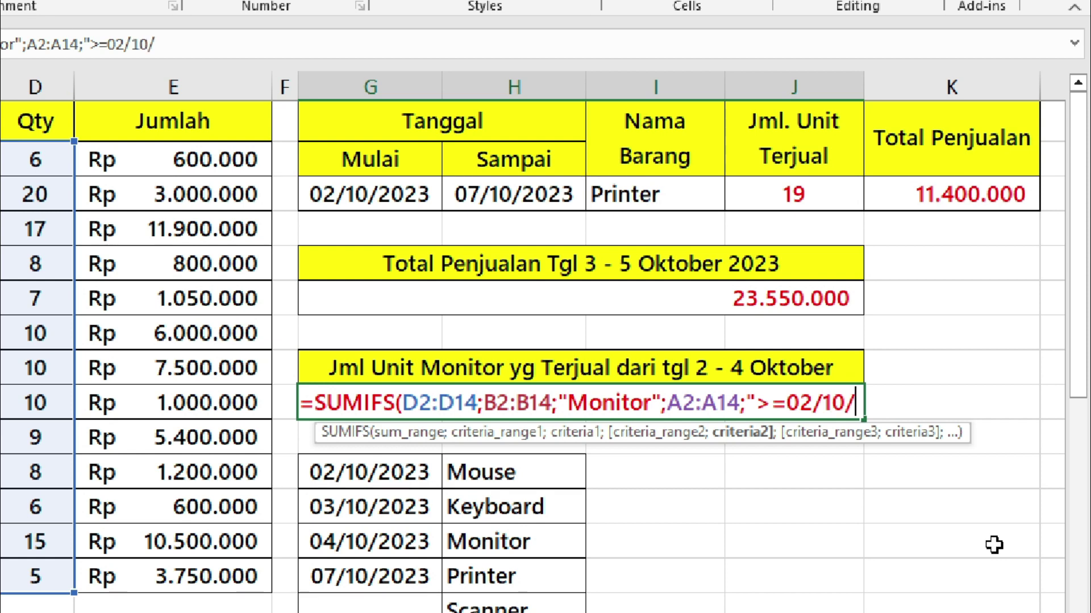
{"action": "type", "text": "2023"}
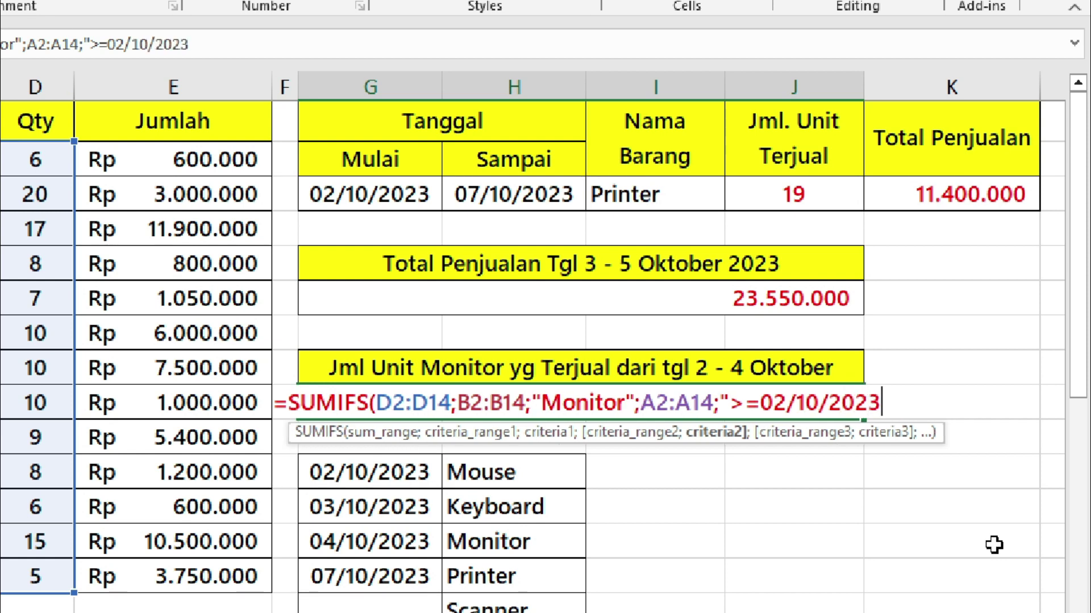
{"action": "type", "text": "\";"}
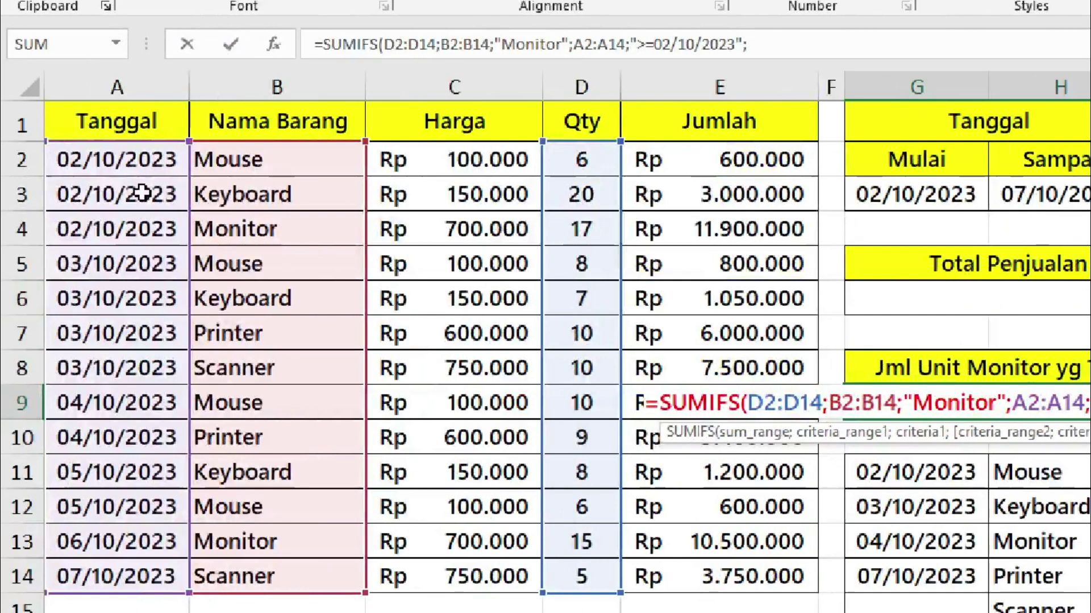
{"action": "left_click_drag", "start_coordinate": [145, 161], "coordinate": [89, 560]}
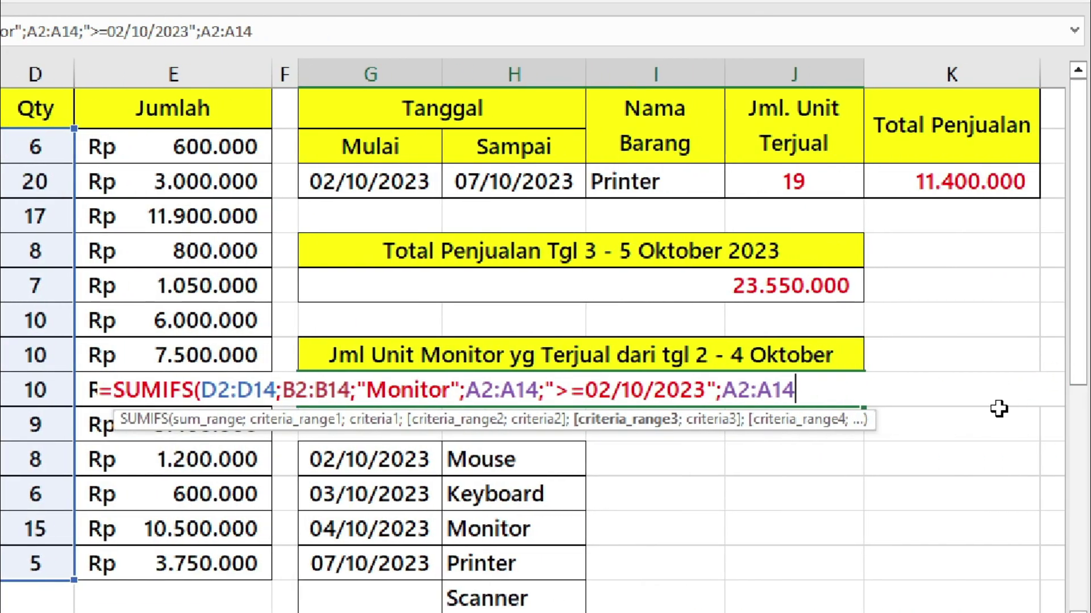
{"action": "type", "text": ";\""}
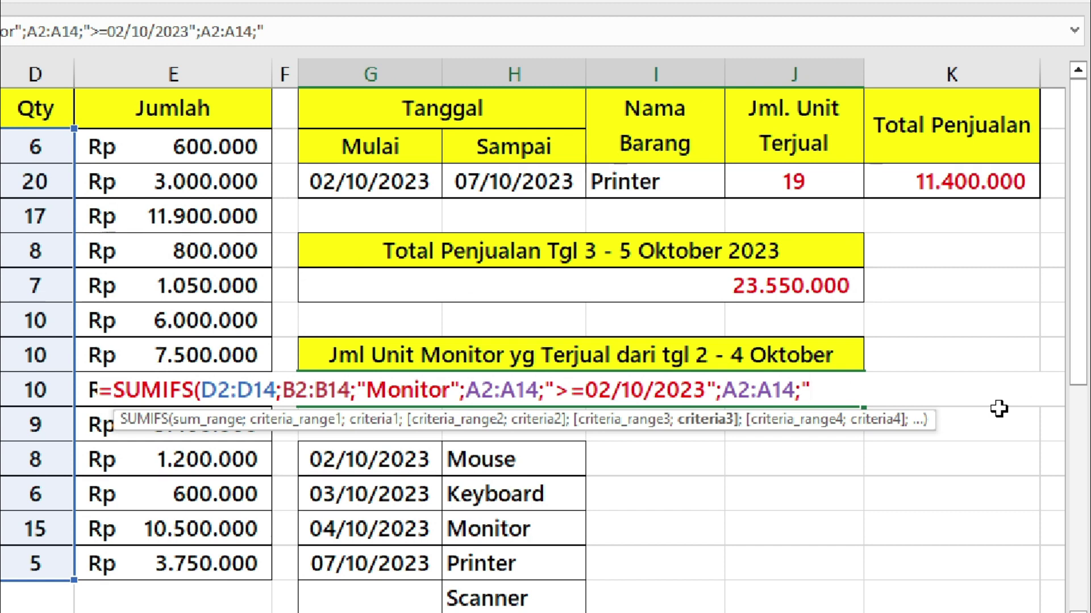
{"action": "type", "text": "<="}
{"action": "type", "text": "04"}
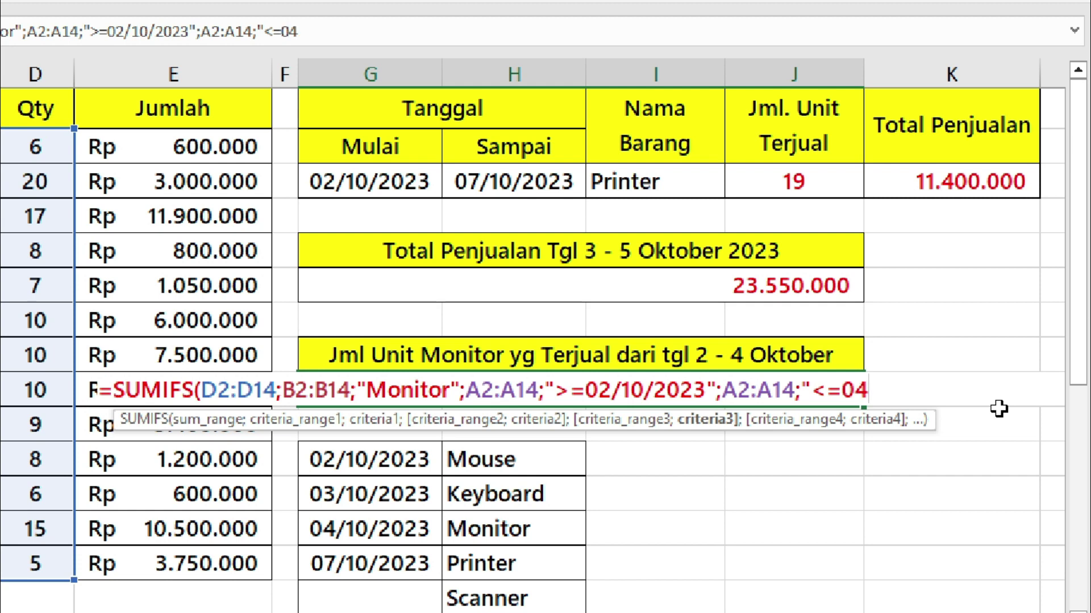
{"action": "type", "text": "/10/20"}
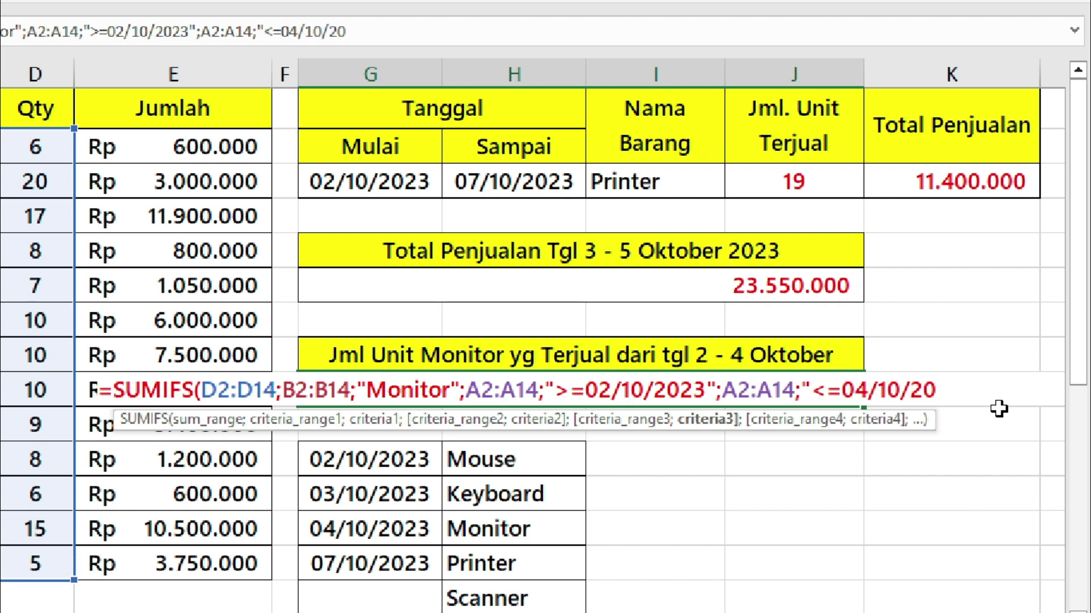
{"action": "type", "text": "23\""}
{"action": "type", "text": ")"}
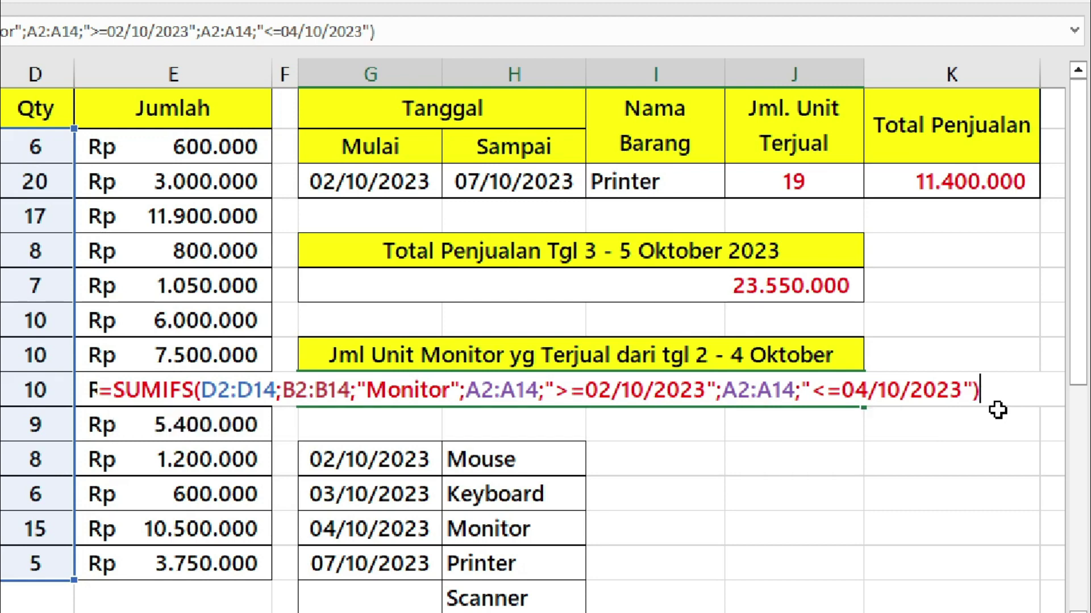
- Enter the Monitor units formula, showing 17, and compare it with the J3 formula
{"action": "key", "text": "ctrl+Return"}
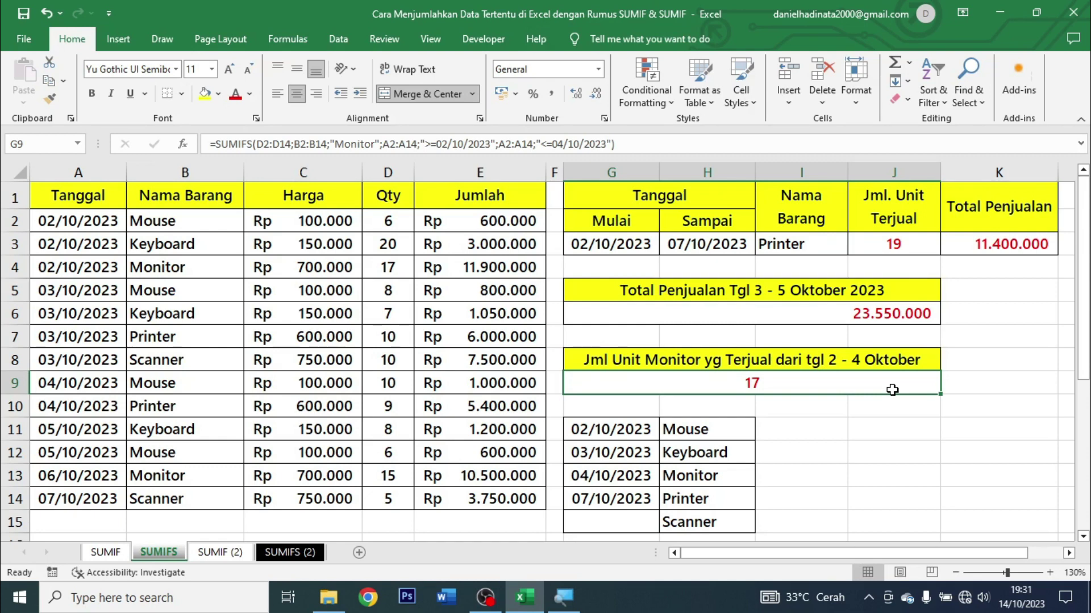
{"action": "left_click", "coordinate": [856, 318]}
{"action": "left_click", "coordinate": [931, 244]}
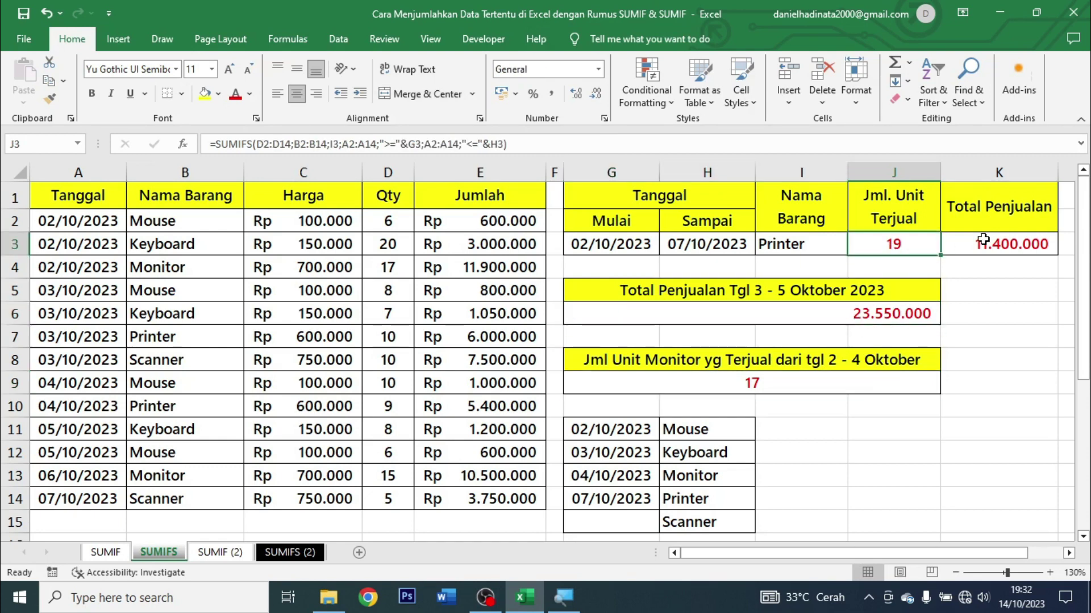
{"action": "left_click", "coordinate": [889, 380]}
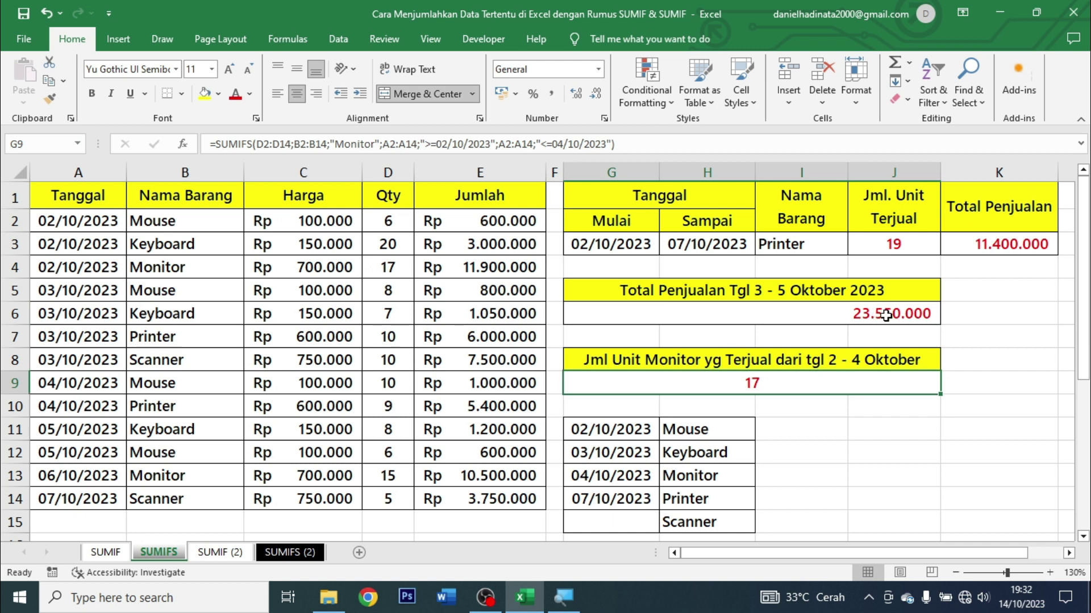